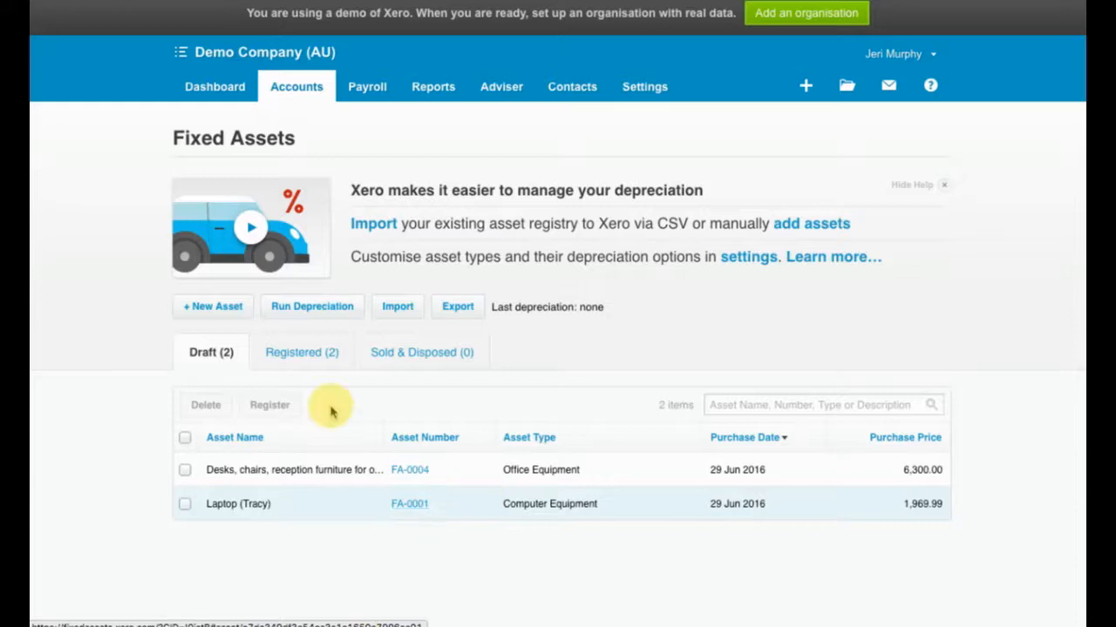
Step: Open the All Reports page in a new browser tab and switch to it
left_click(430, 87)
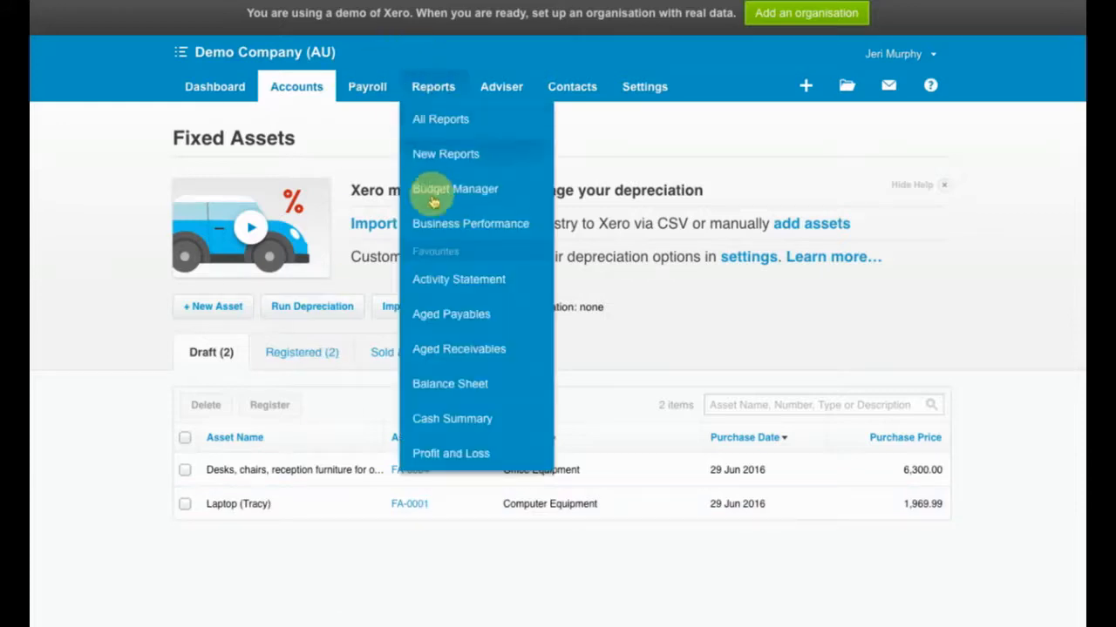
right_click(434, 123)
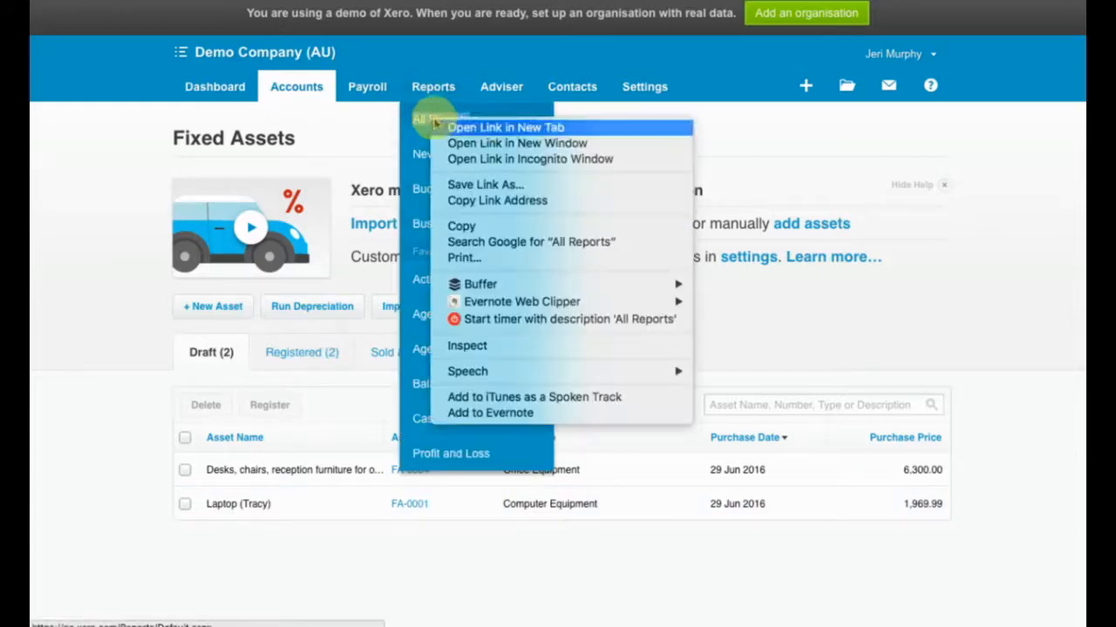
left_click(494, 127)
left_click(279, 2)
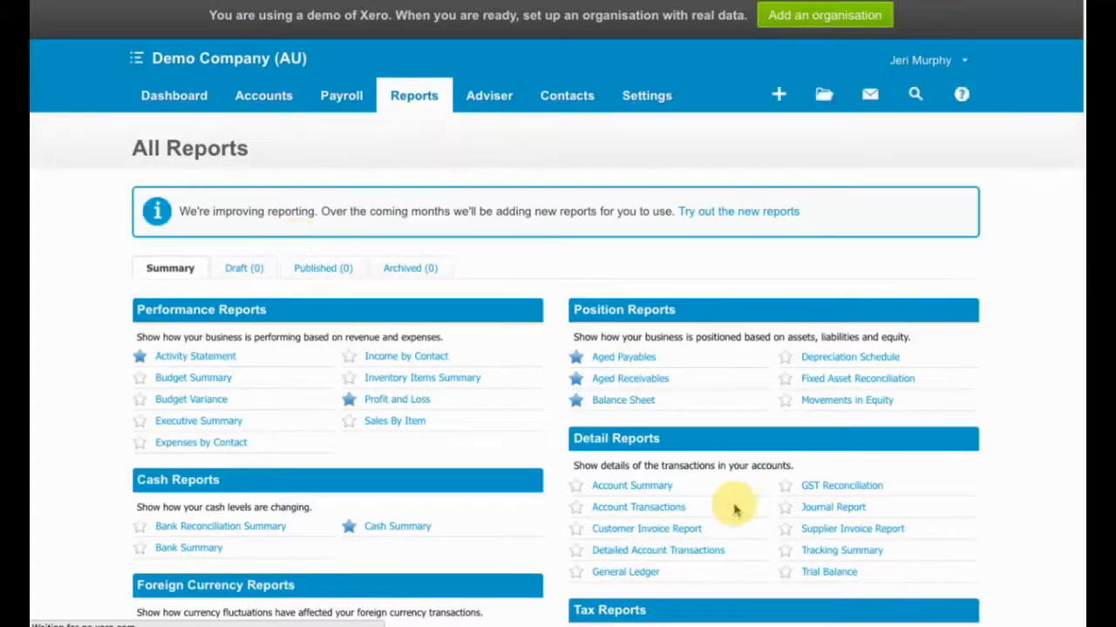
Step: Open the Depreciation Schedule report and review all of its columns across the full width
scroll(737, 514, "down", 1)
left_click(826, 295)
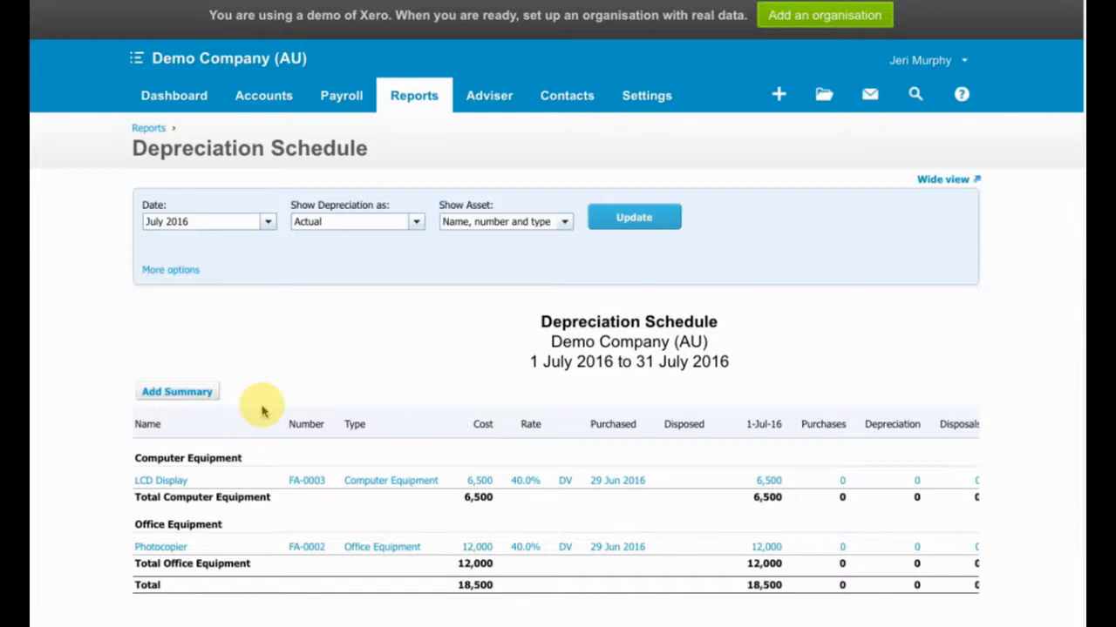
scroll(261, 411, "down", 2)
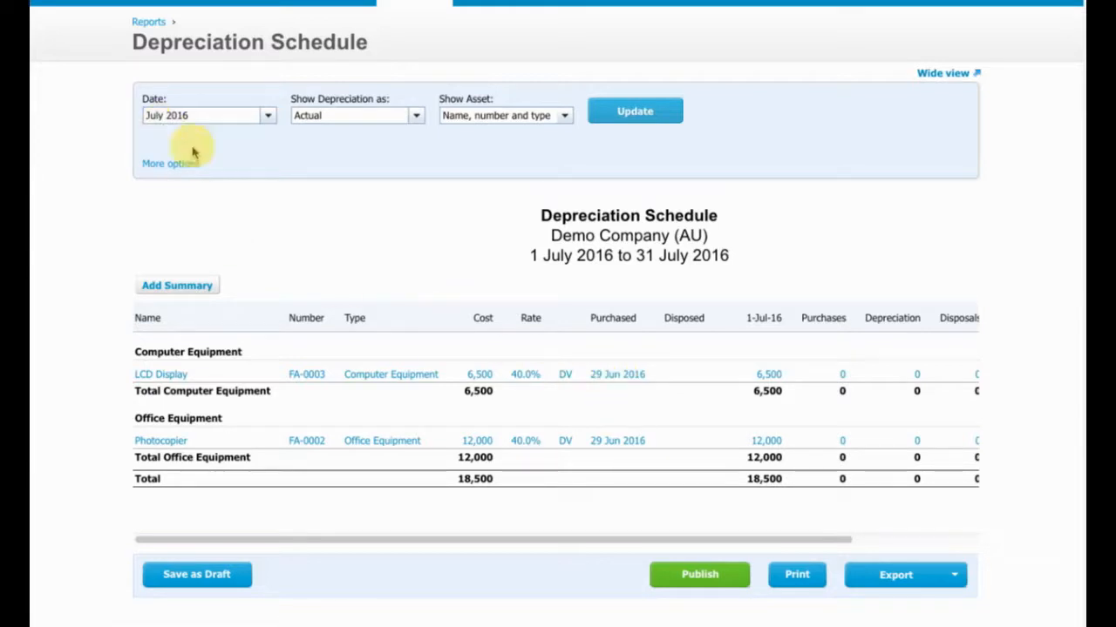
left_click_drag(563, 542, 814, 543)
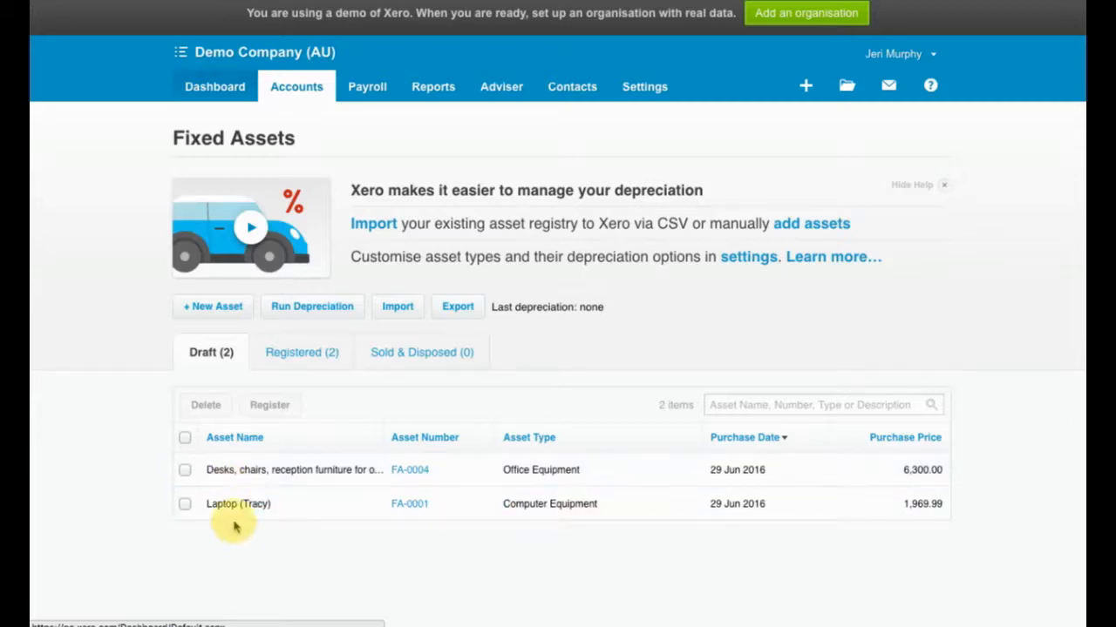
Step: Open the draft laptop asset for editing from the Fixed Assets list and bring its details and book value into view
left_click(410, 505)
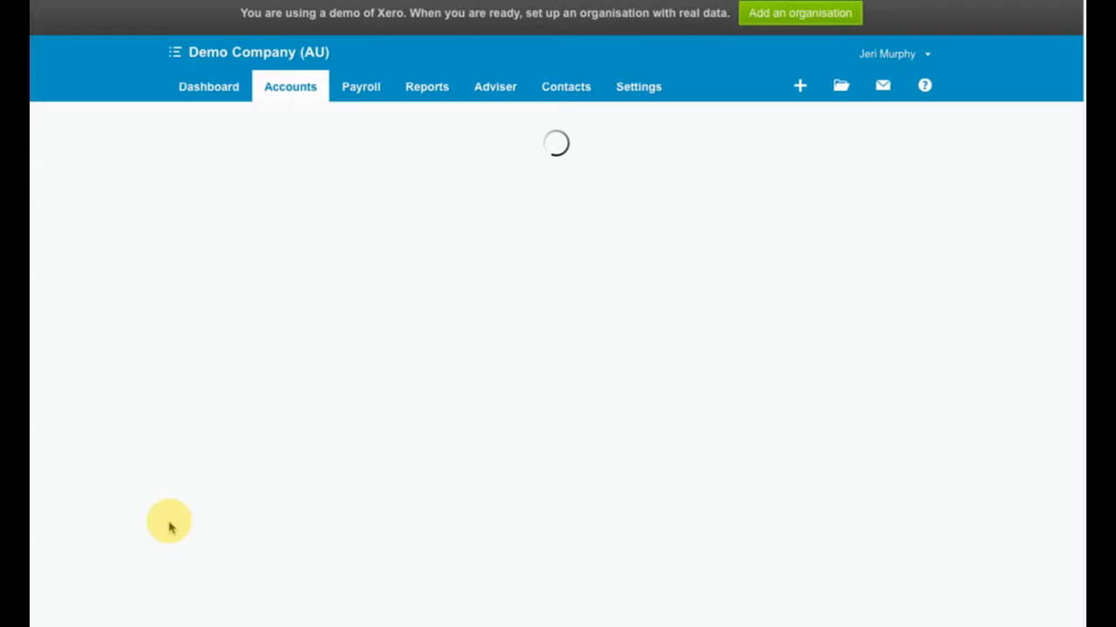
scroll(170, 523, "down", 2)
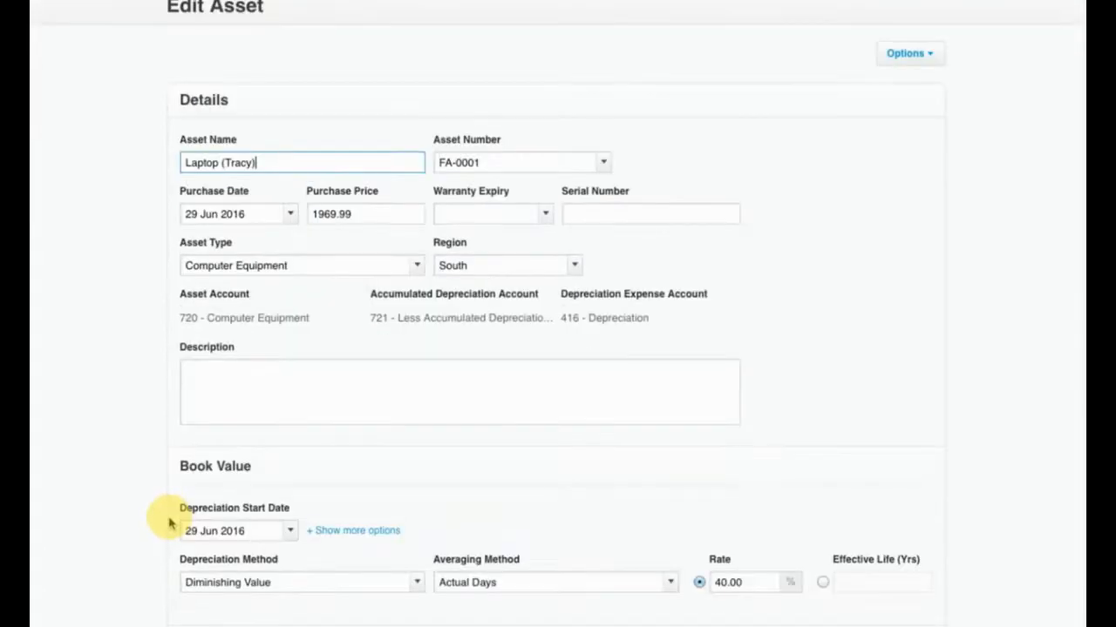
scroll(170, 523, "down", 1)
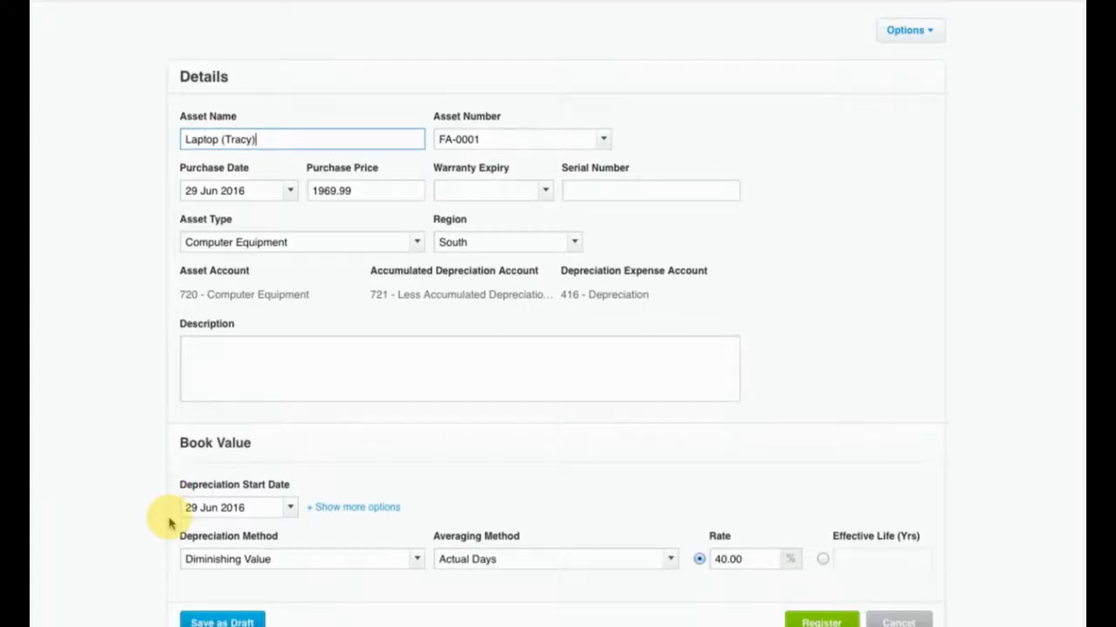
scroll(170, 523, "down", 1)
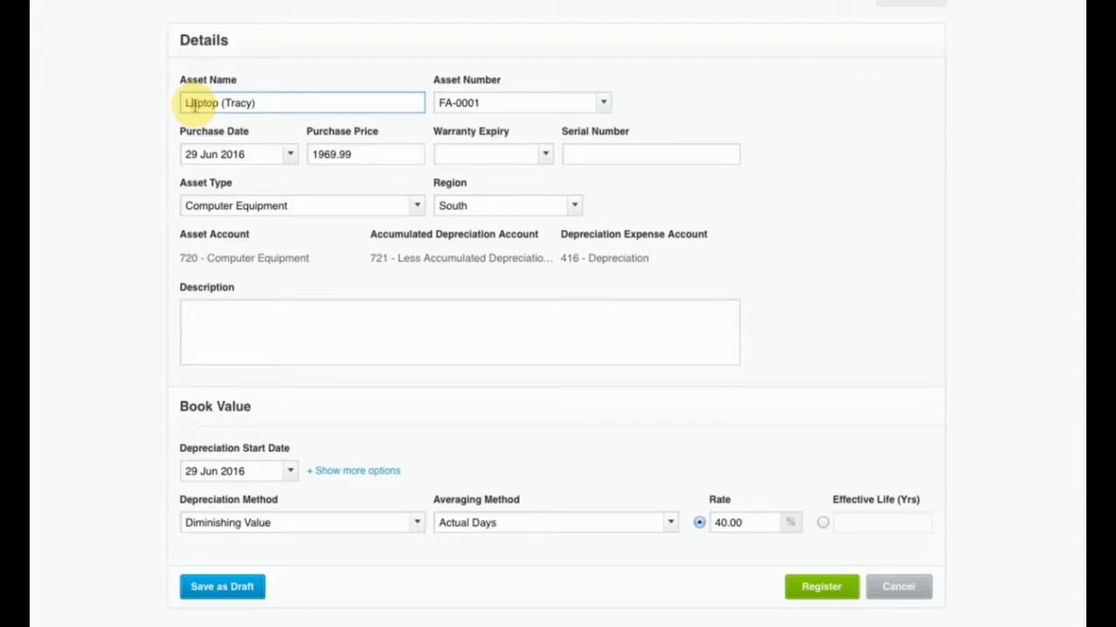
Step: Examine the laptop's asset name, both the item description and the staff name in brackets
left_click_drag(177, 103, 282, 103)
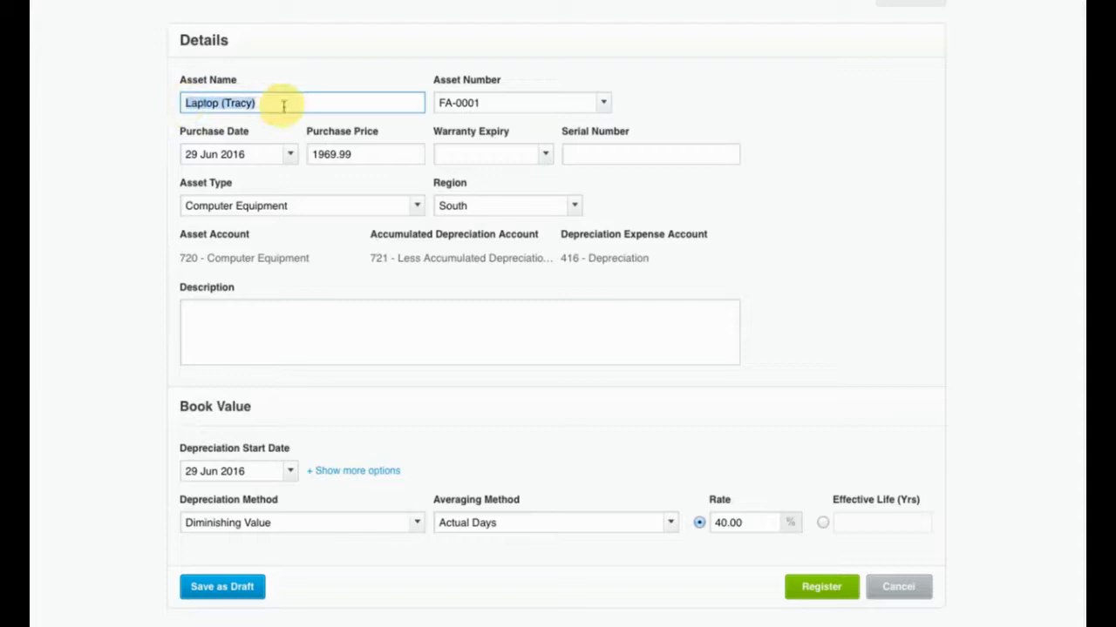
left_click(231, 102)
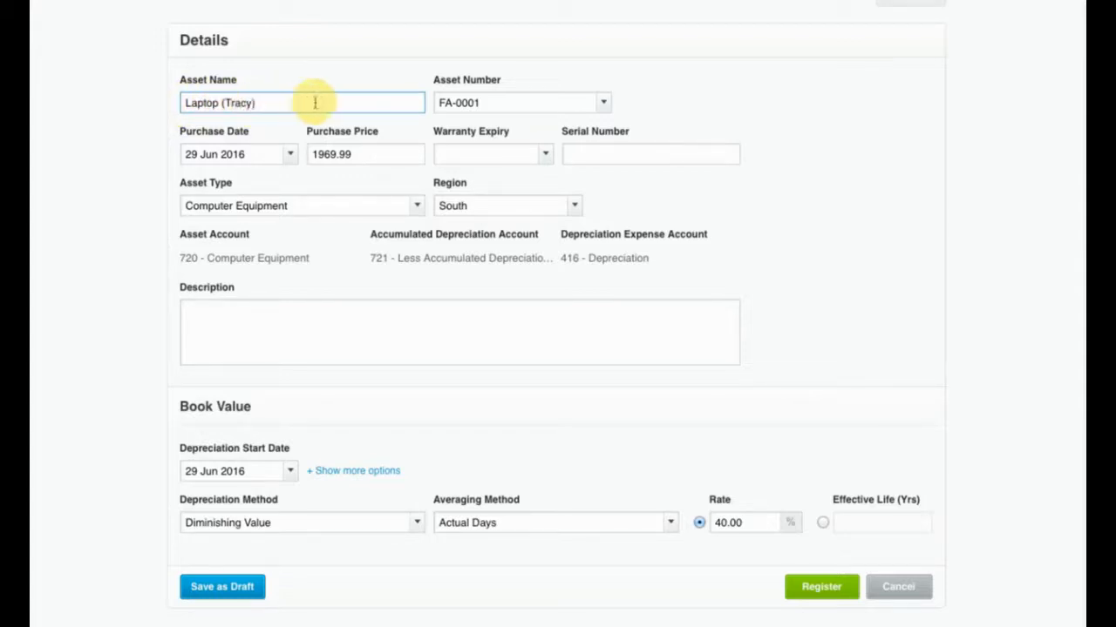
left_click_drag(222, 103, 266, 103)
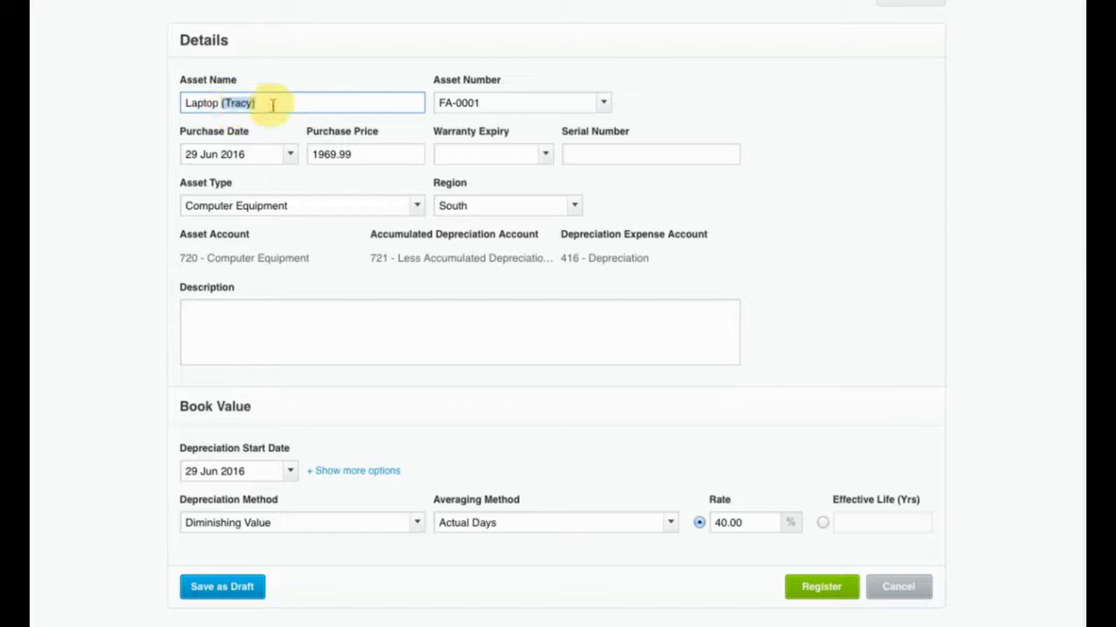
left_click(183, 103)
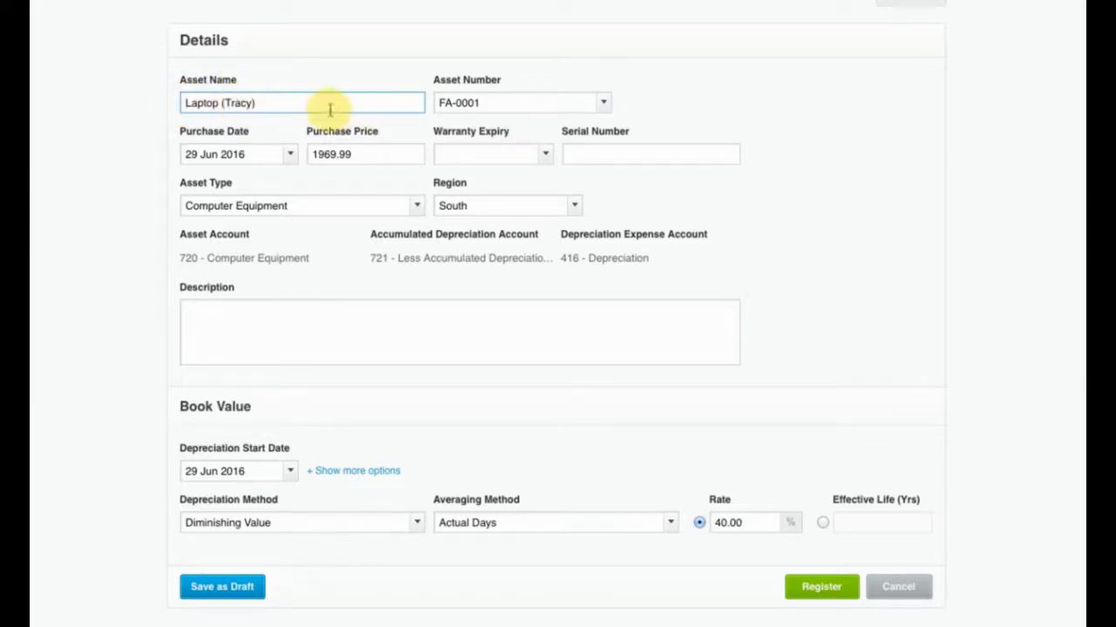
left_click(227, 104)
left_click_drag(241, 103, 255, 103)
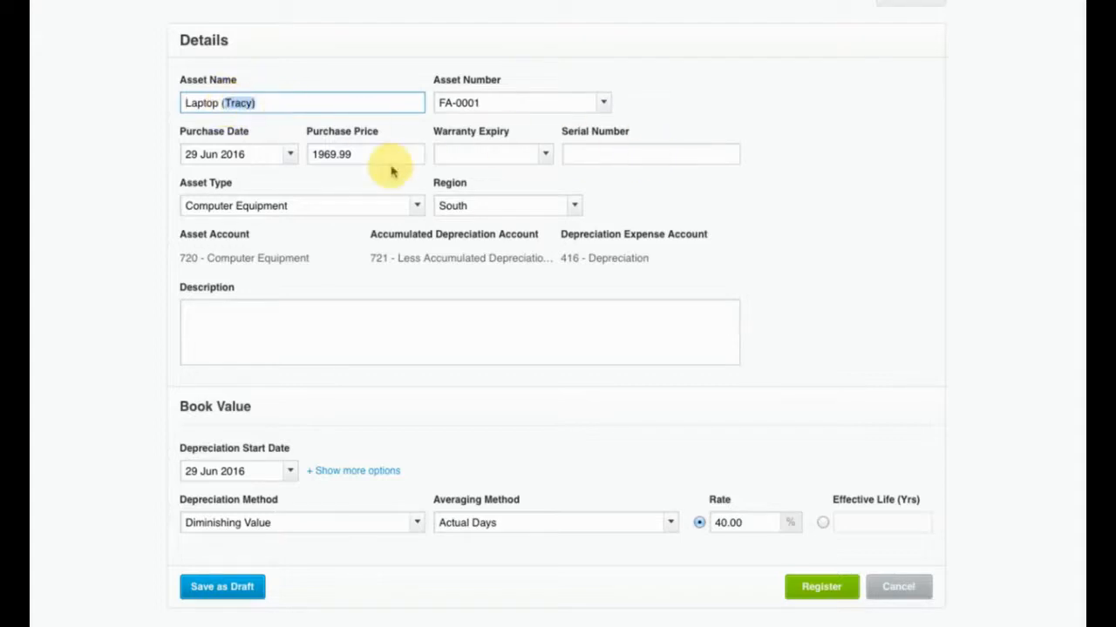
left_click(287, 102)
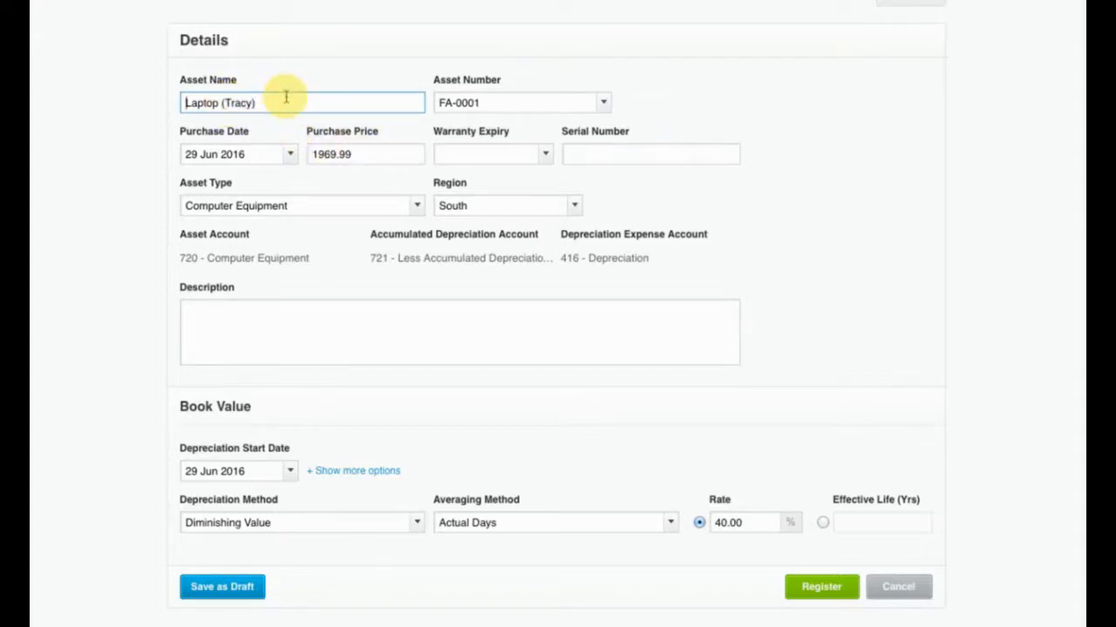
Step: Check the prefix and next number in the asset number's automatic sequencing settings, and cancel without changing them
left_click(510, 102)
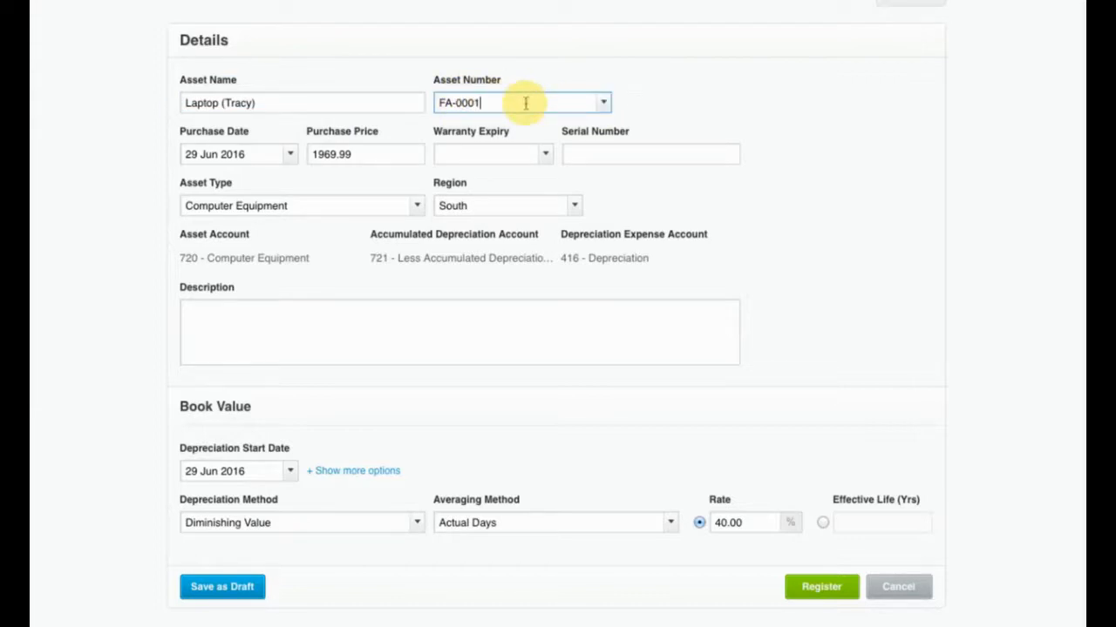
left_click(605, 104)
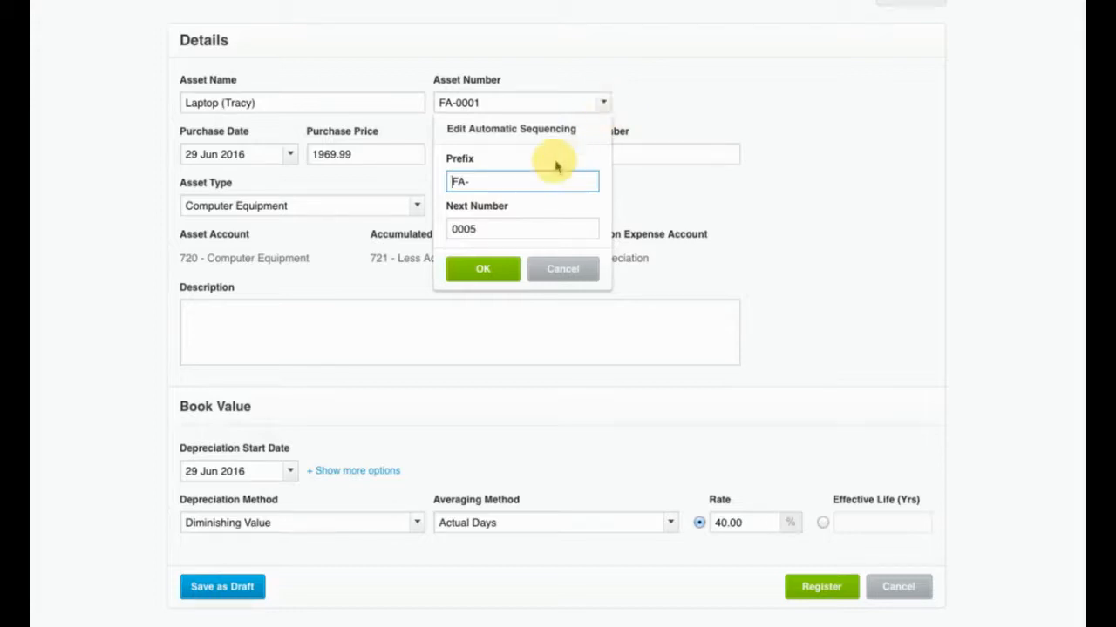
left_click(495, 102)
left_click_drag(500, 102, 420, 101)
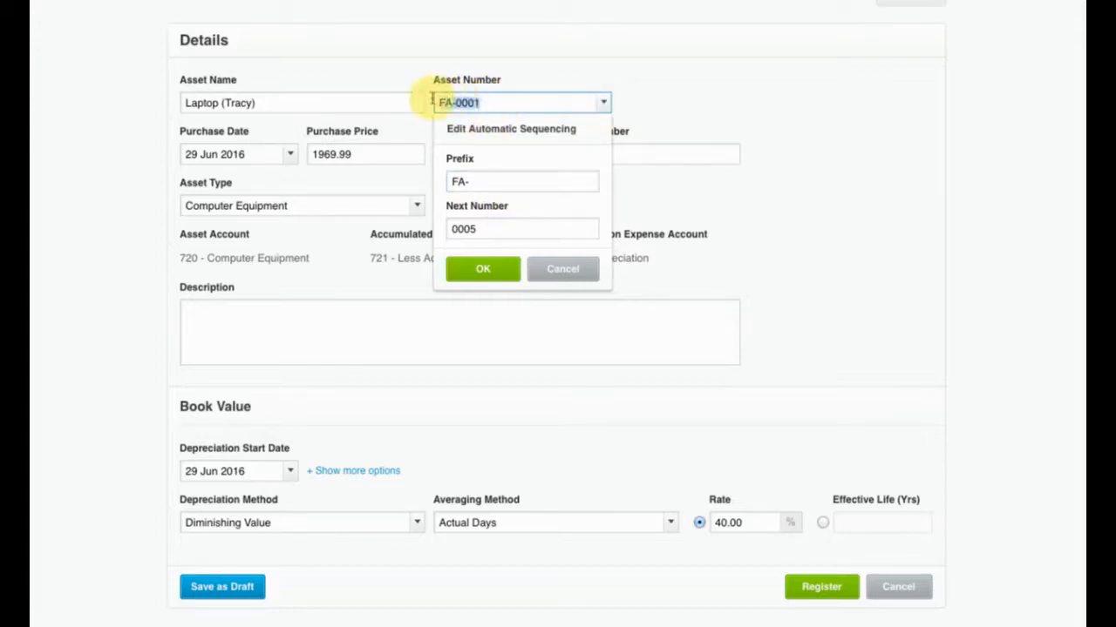
left_click(497, 181)
left_click_drag(488, 183, 434, 180)
left_click(486, 224)
left_click_drag(519, 227, 439, 225)
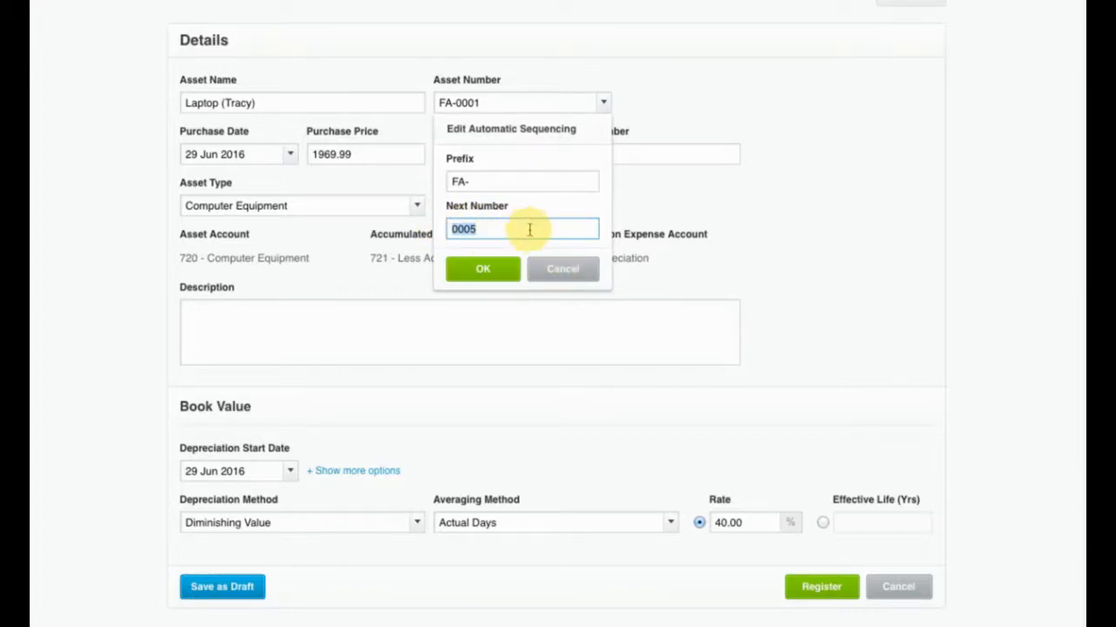
left_click(547, 271)
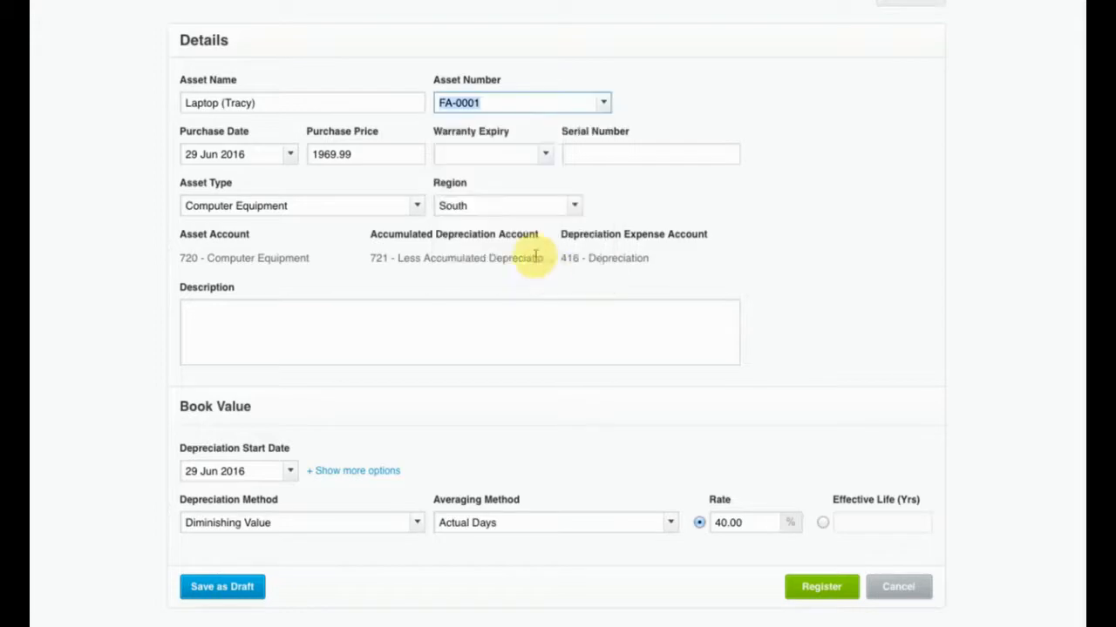
Step: Check the laptop's purchase date calendar and set the purchase price to 1967.99
left_click(291, 158)
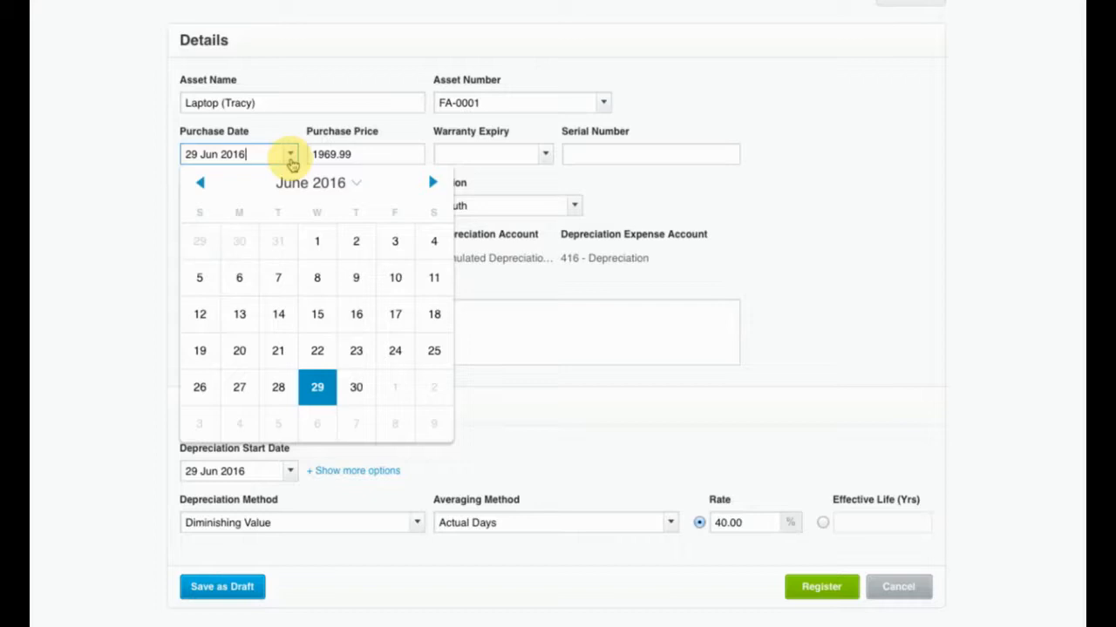
left_click(390, 159)
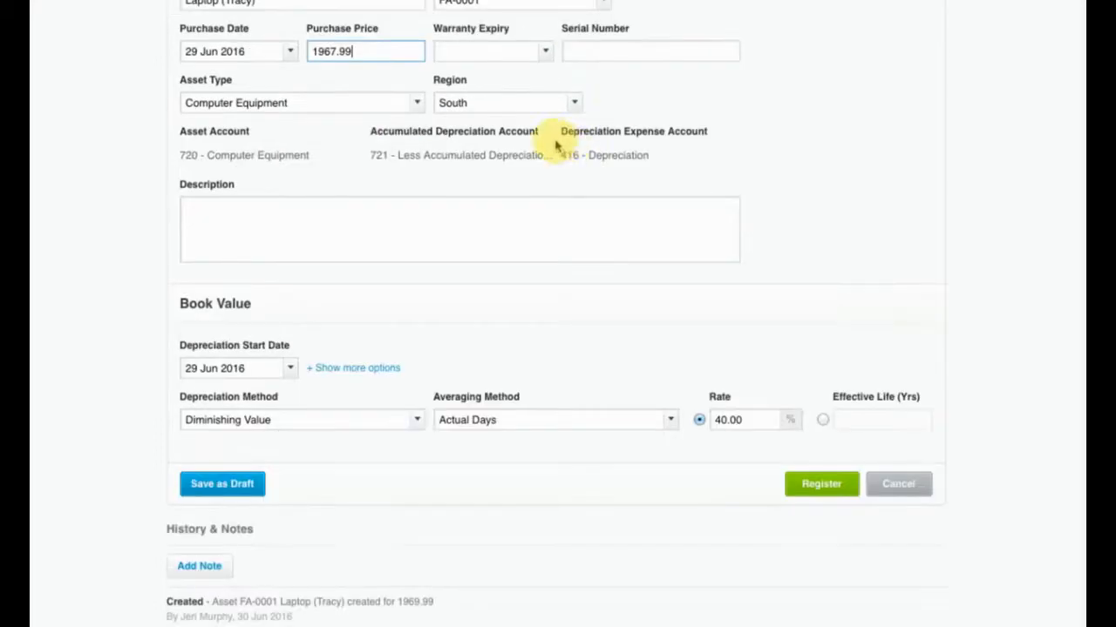
Step: Look at the warranty expiry calendar and the serial number field, leaving both blank
scroll(553, 144, "up", 4)
left_click(547, 349)
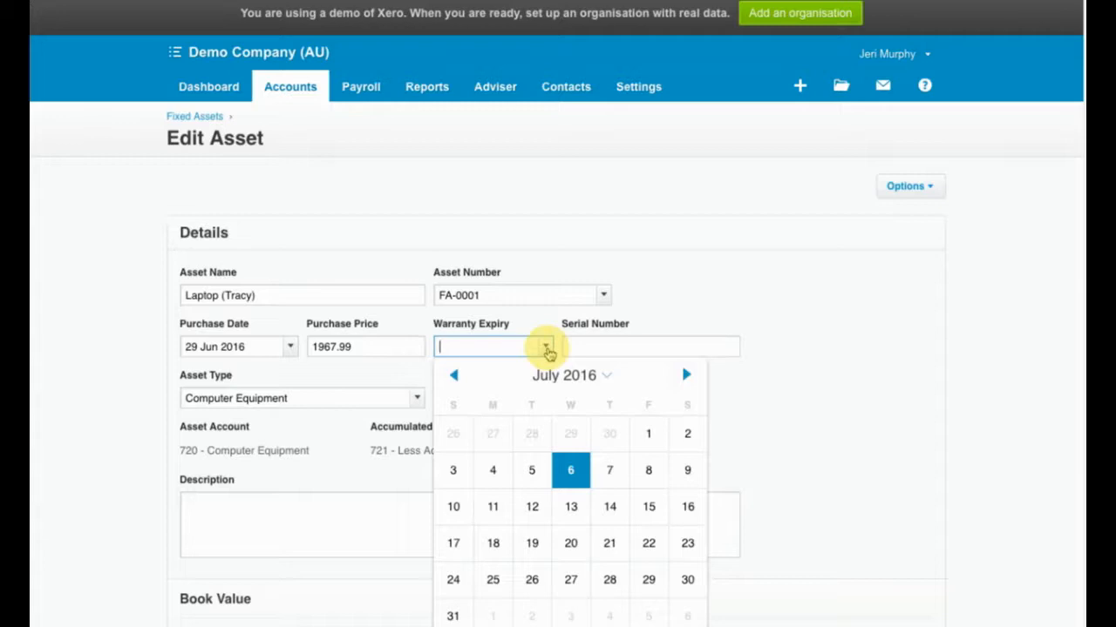
left_click(635, 344)
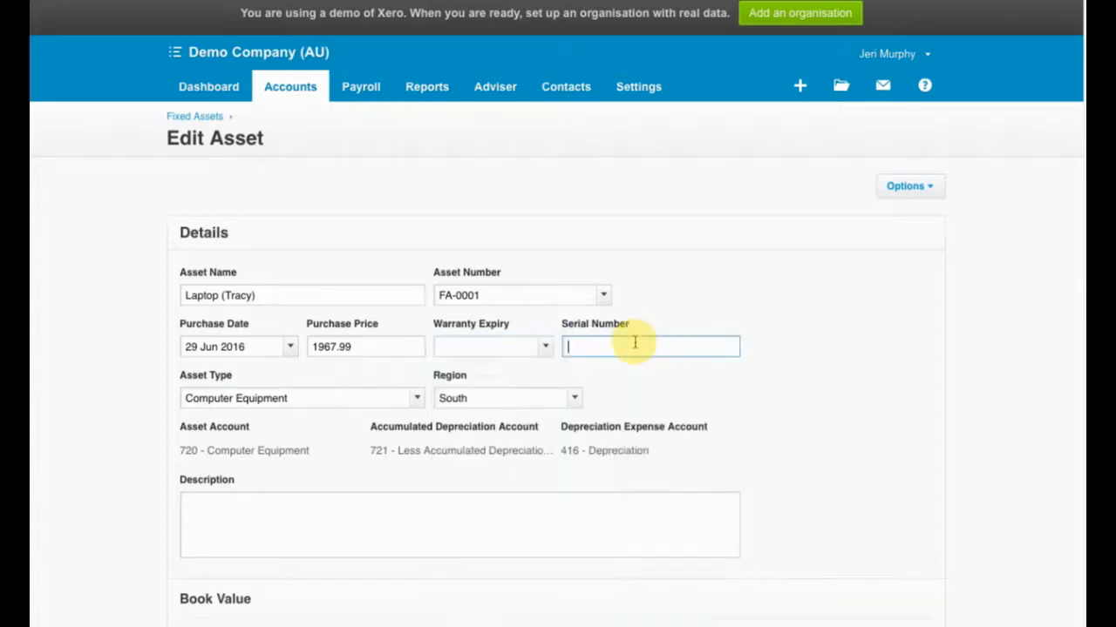
Step: View the available asset types for the laptop and keep Computer Equipment
scroll(634, 342, "down", 1)
scroll(636, 341, "down", 1)
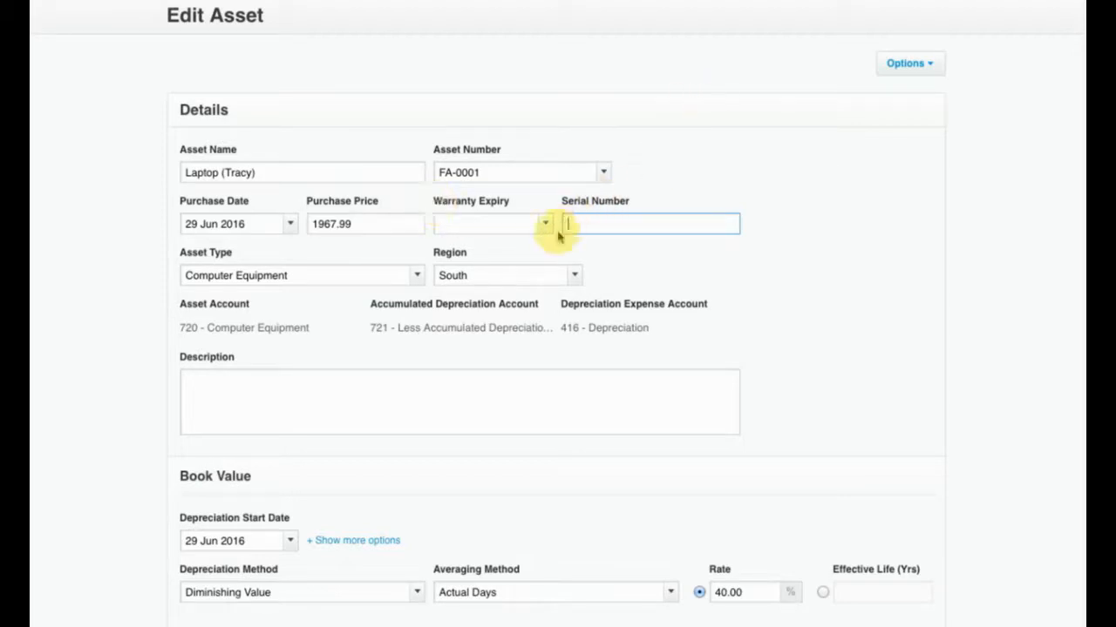
left_click(419, 275)
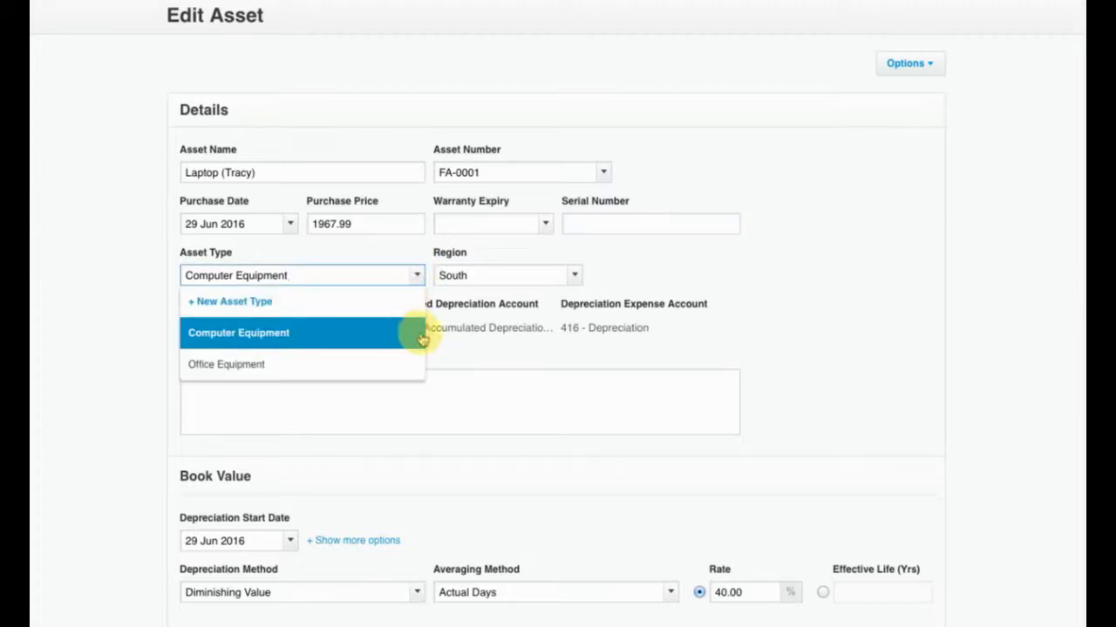
left_click(465, 343)
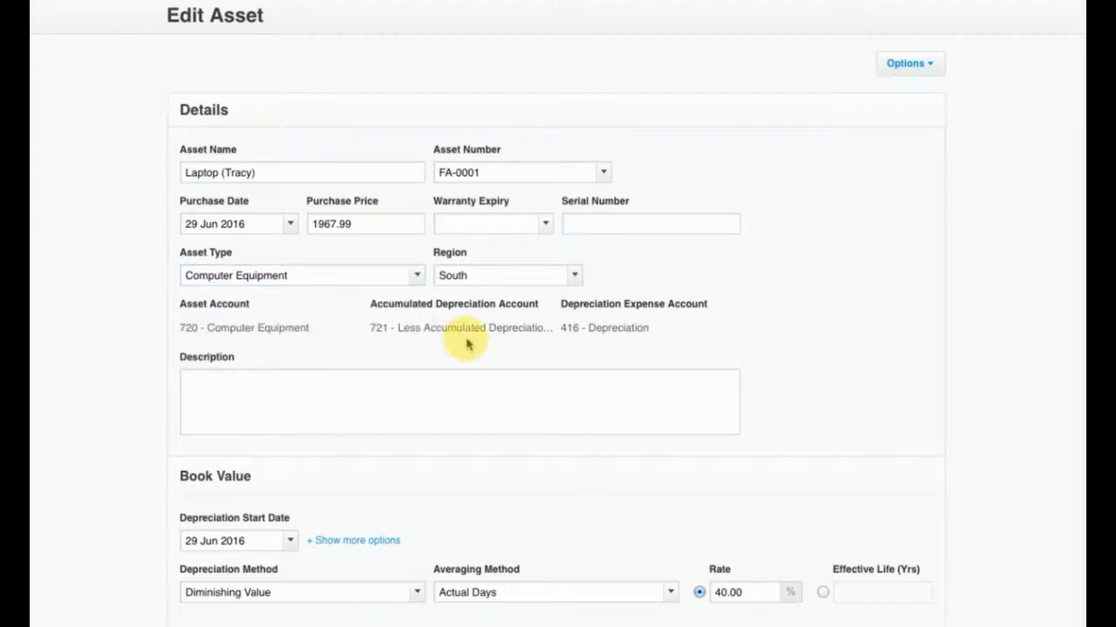
Step: Review the asset, accumulated depreciation and depreciation expense accounts linked to the laptop's asset type
scroll(467, 344, "down", 2)
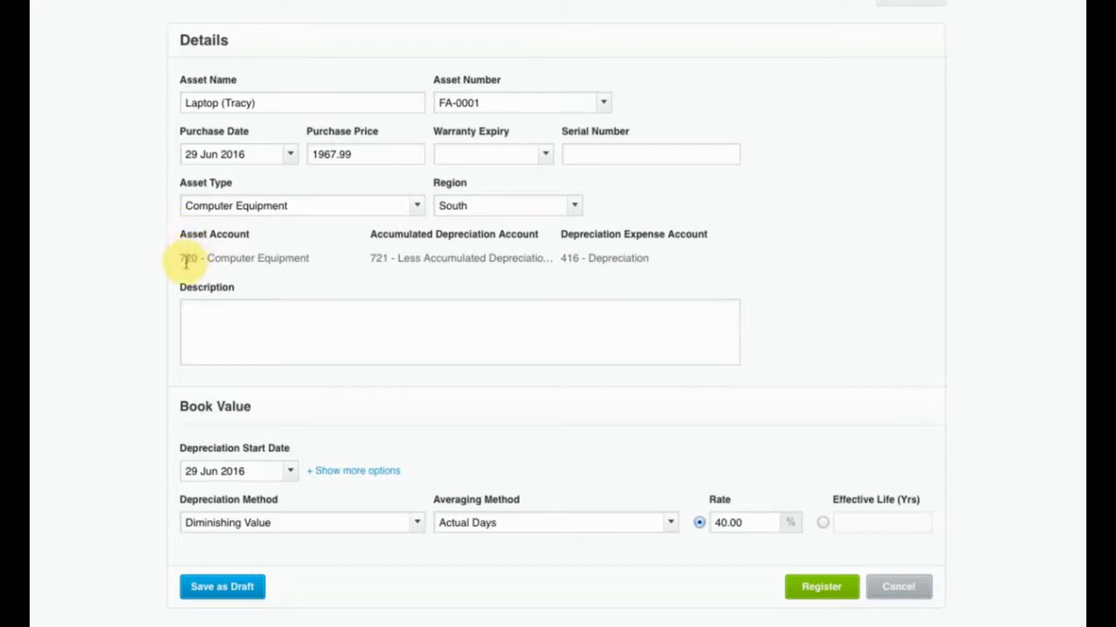
left_click_drag(186, 263, 546, 259)
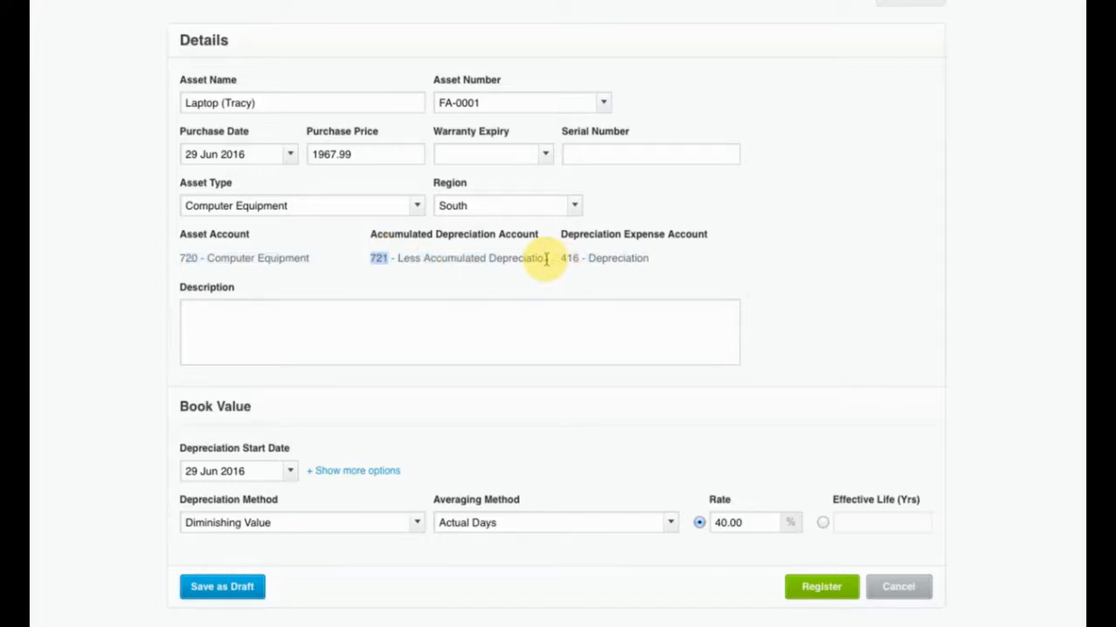
left_click_drag(600, 258, 657, 259)
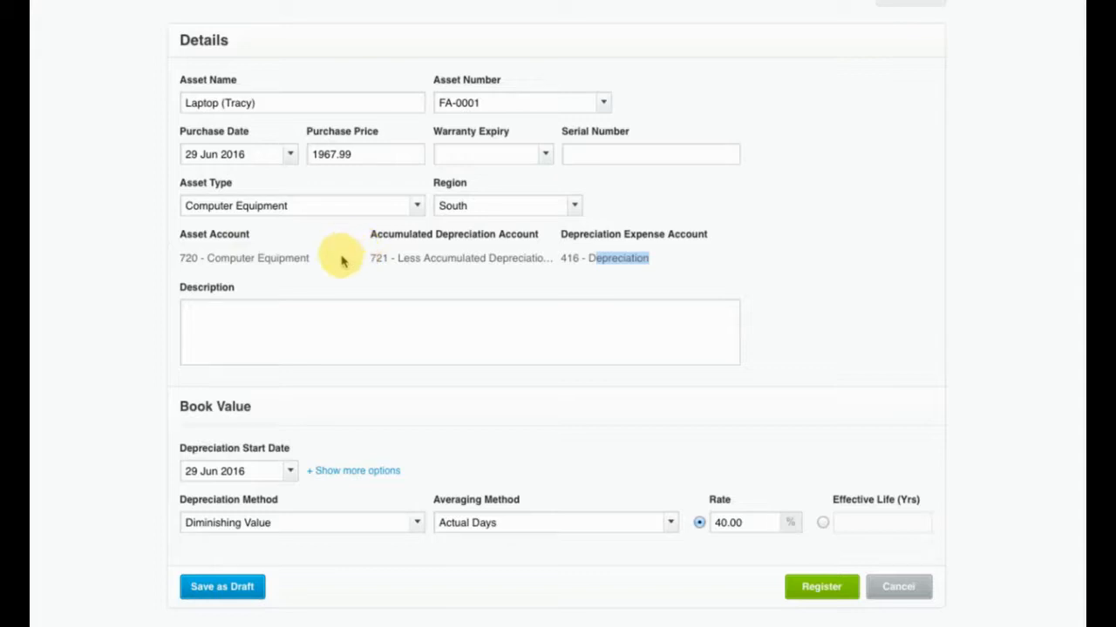
left_click(409, 283)
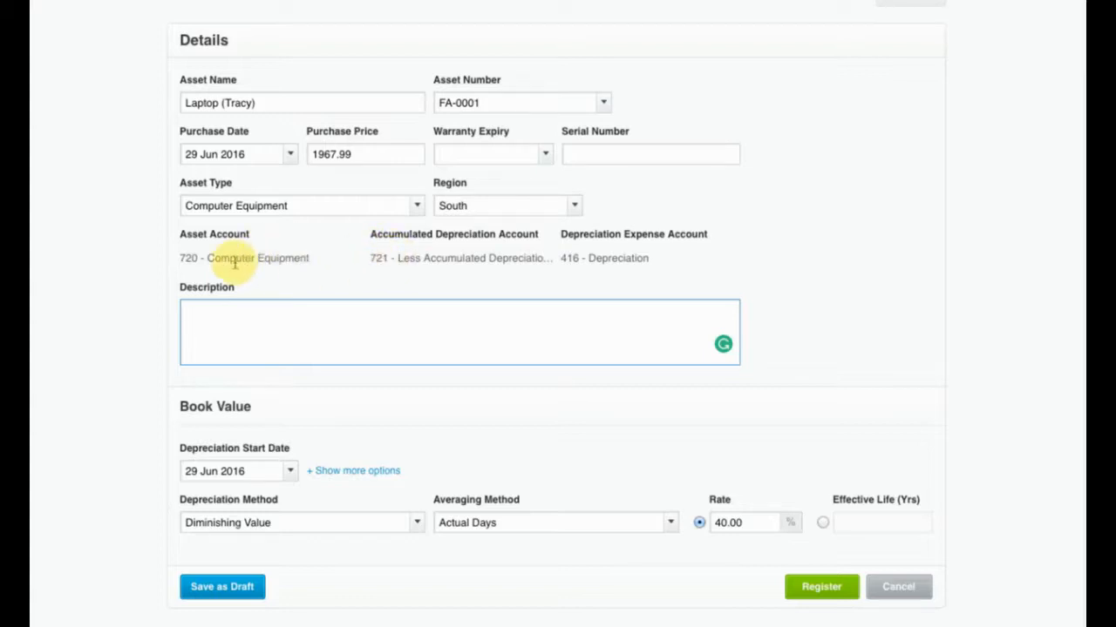
Step: Look at the option for adding a new asset type and at the laptop's empty description field
left_click(419, 211)
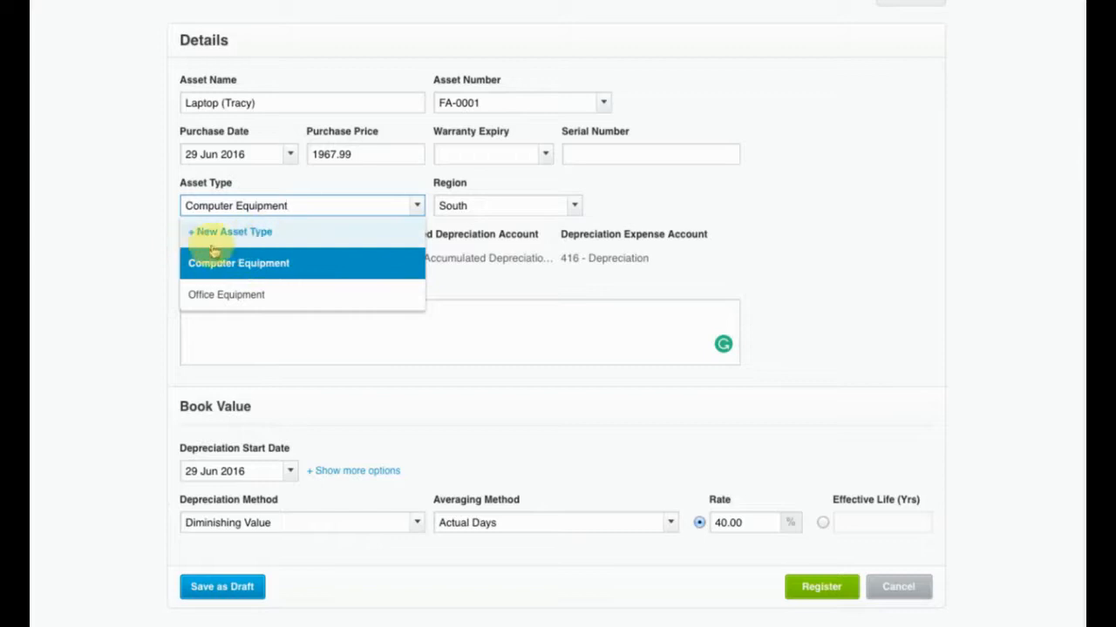
left_click(459, 277)
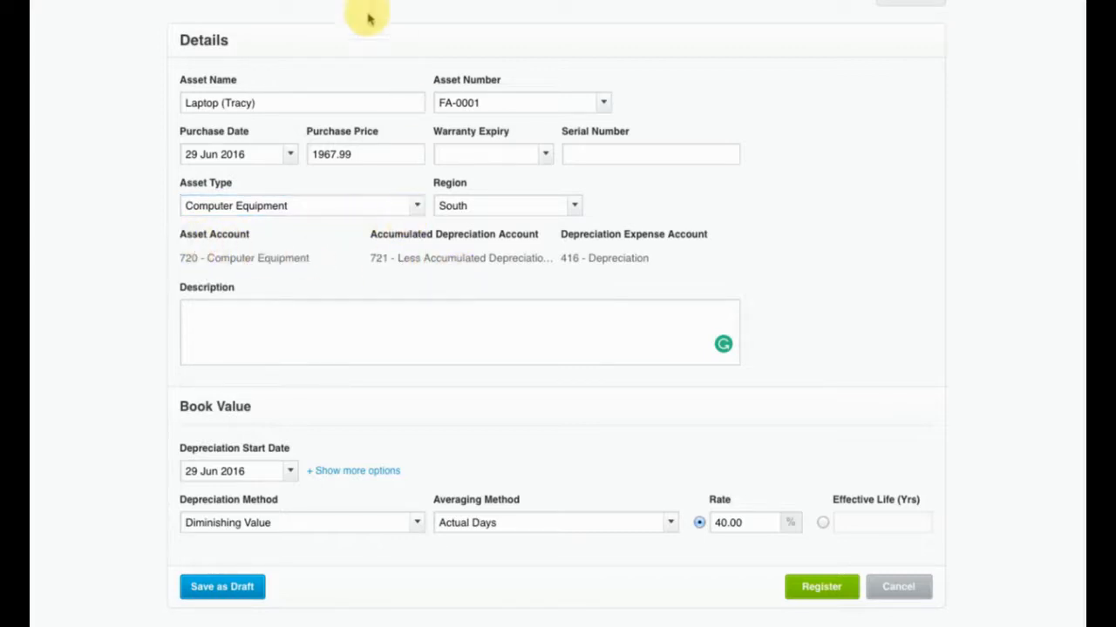
left_click(446, 353)
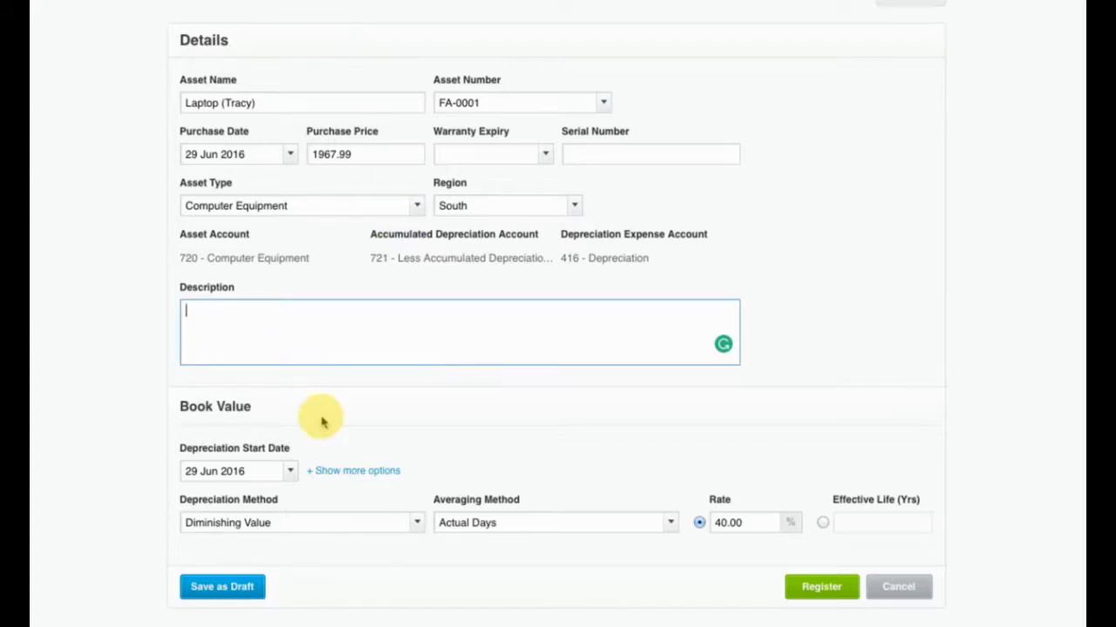
Step: View the available regions for the laptop, keep South, and look over the empty description field
left_click(578, 206)
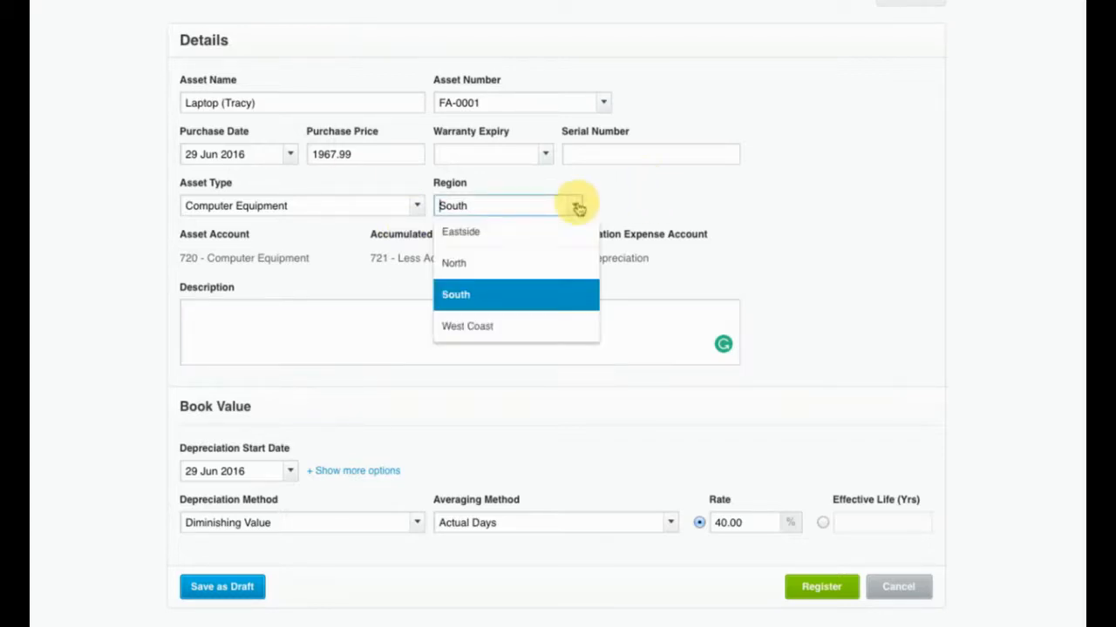
left_click(567, 296)
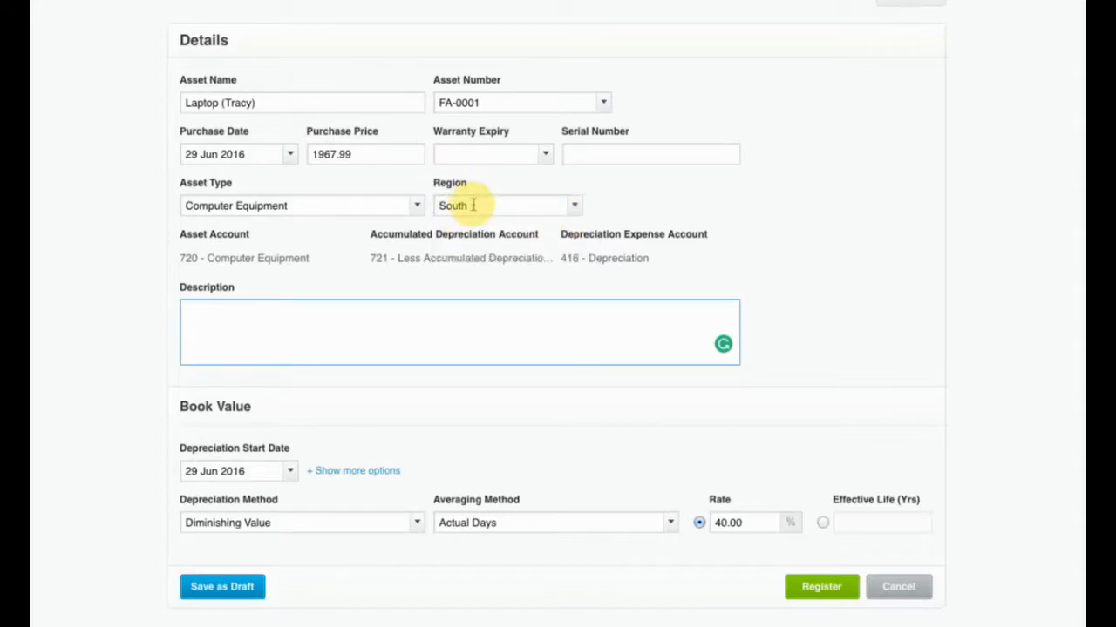
scroll(200, 353, "down", 1)
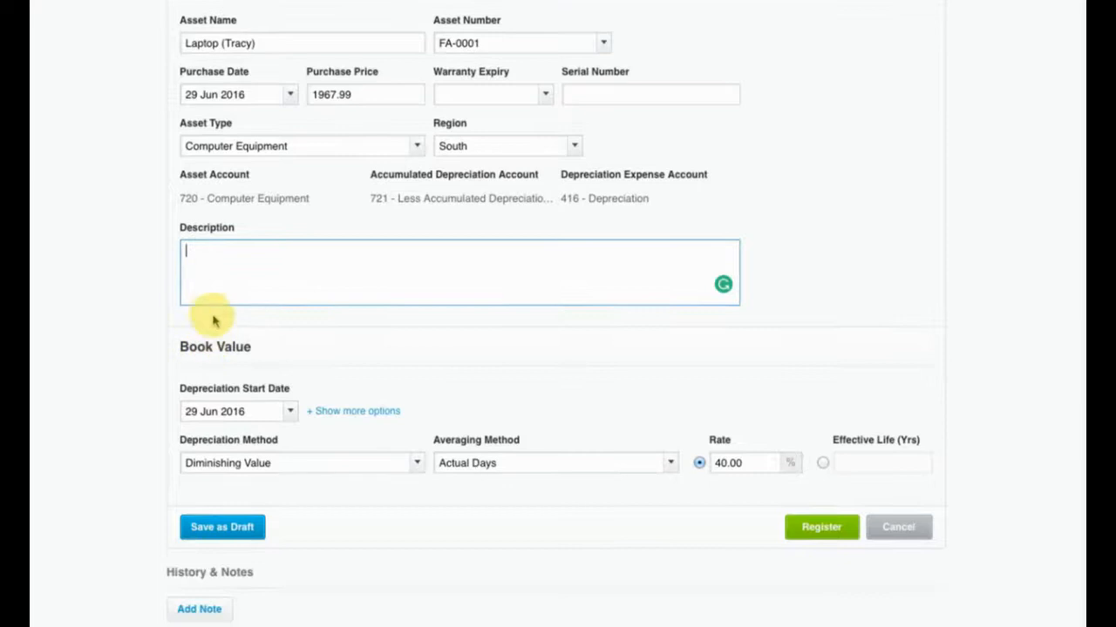
scroll(210, 291, "up", 1)
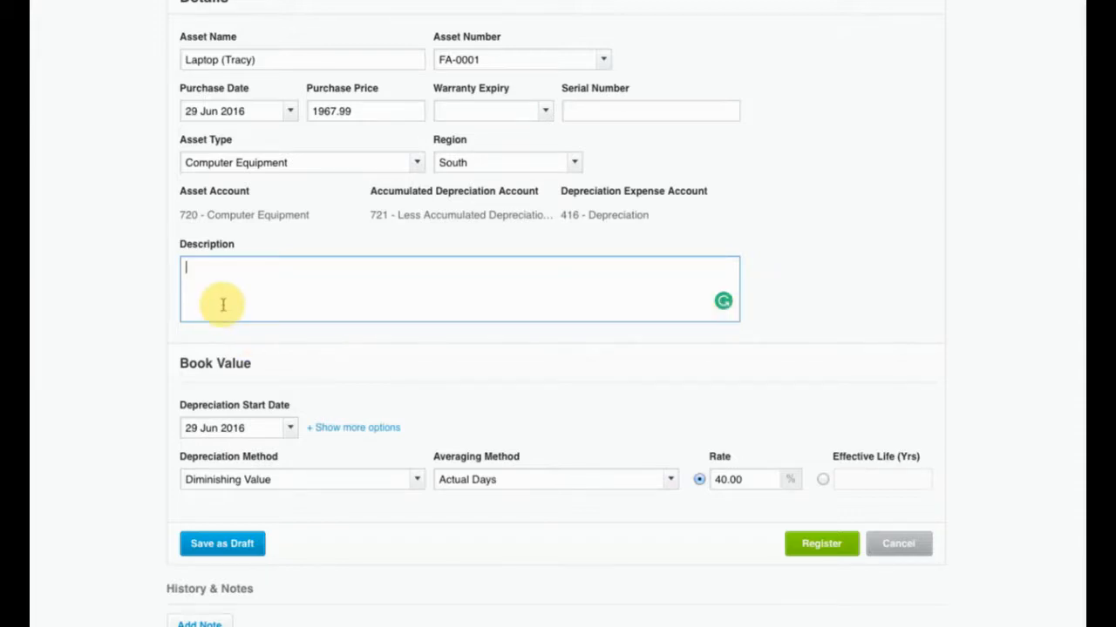
scroll(404, 289, "down", 1)
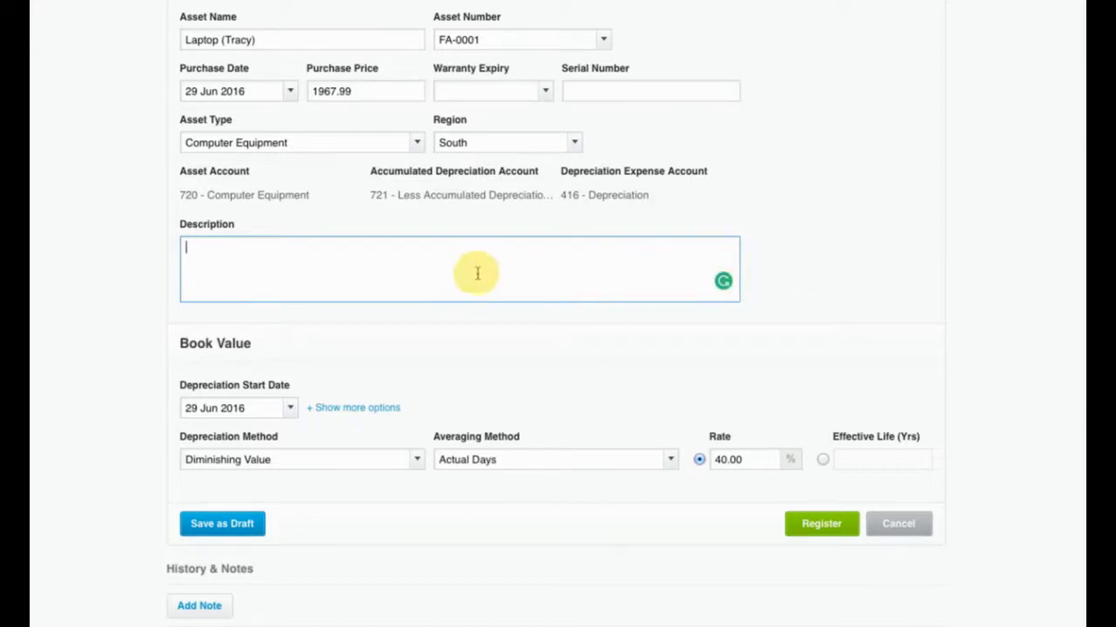
scroll(260, 256, "down", 1)
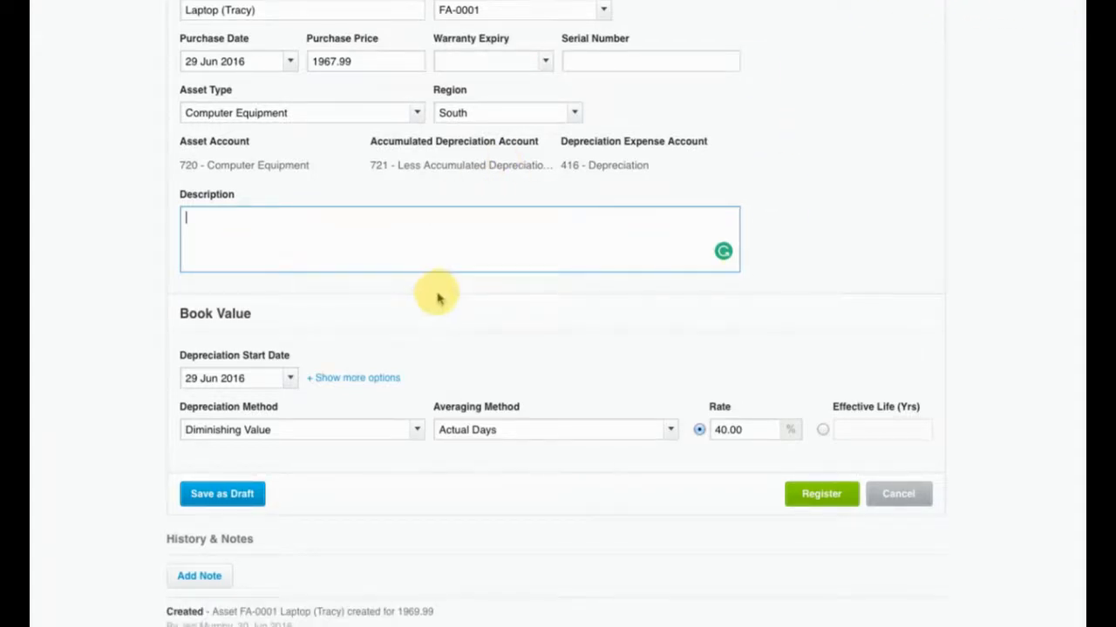
Step: Show the additional book value options, look at the residual value field, and enter 0.00 as the cost limit
scroll(436, 298, "down", 2)
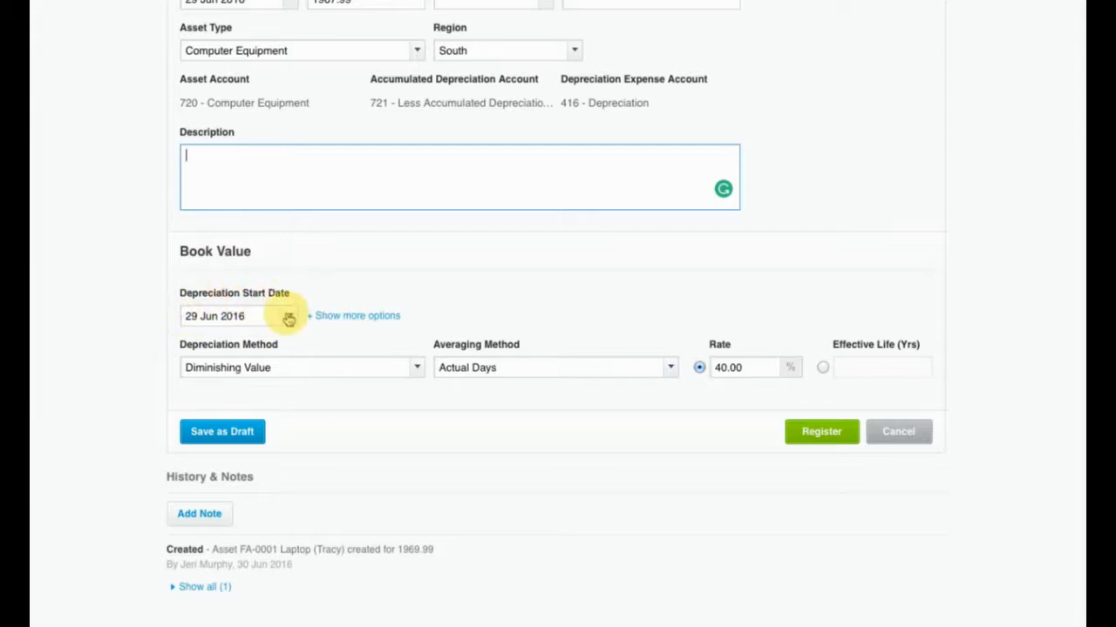
left_click(353, 316)
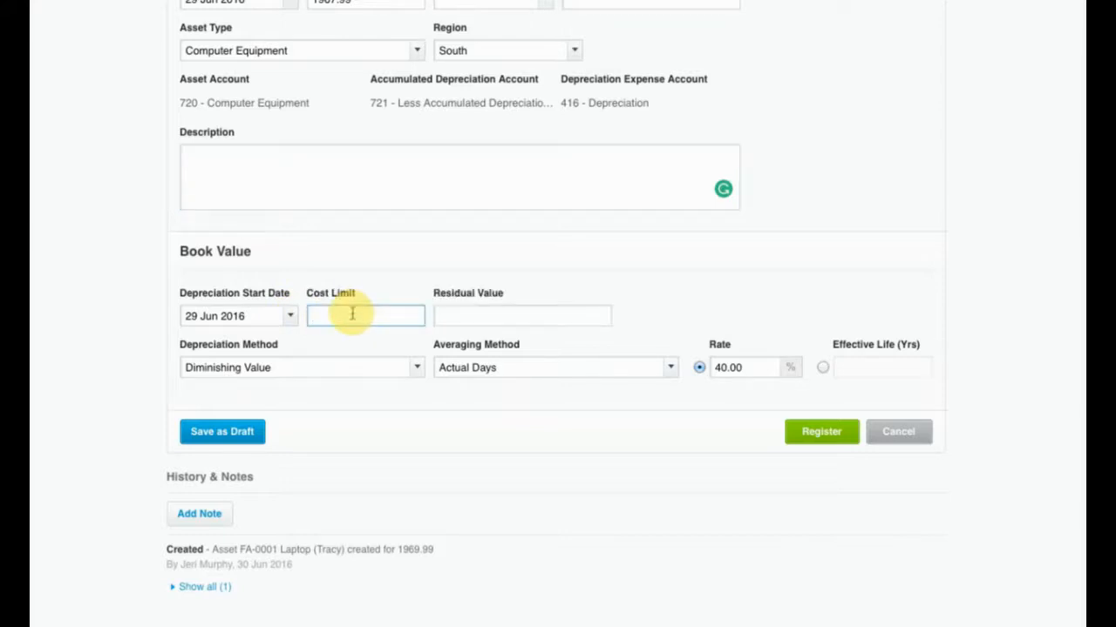
left_click(463, 316)
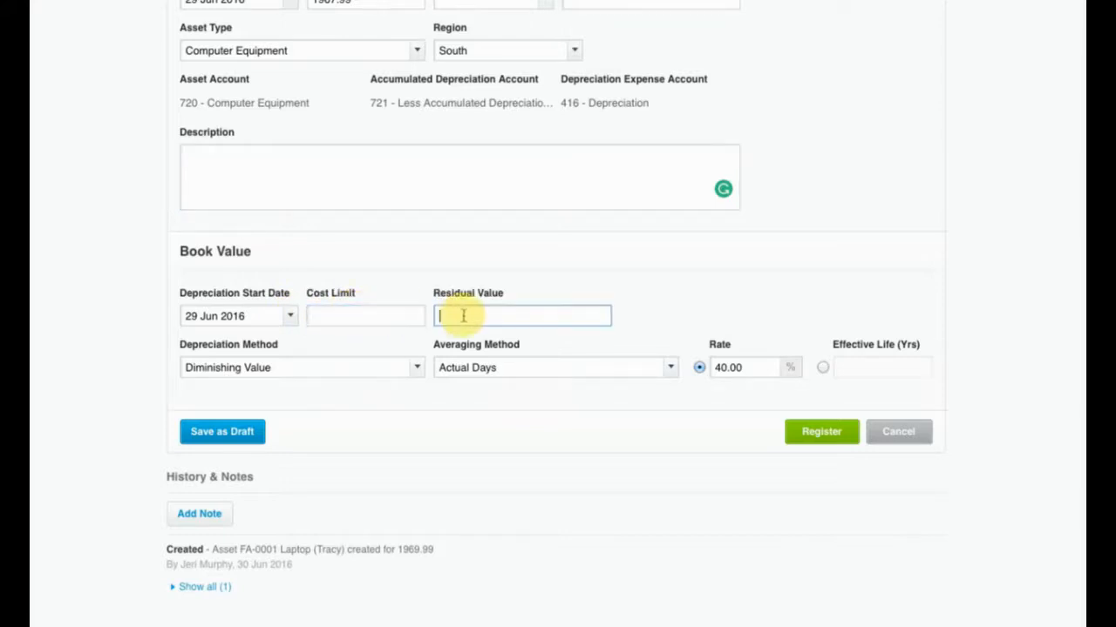
left_click(385, 312)
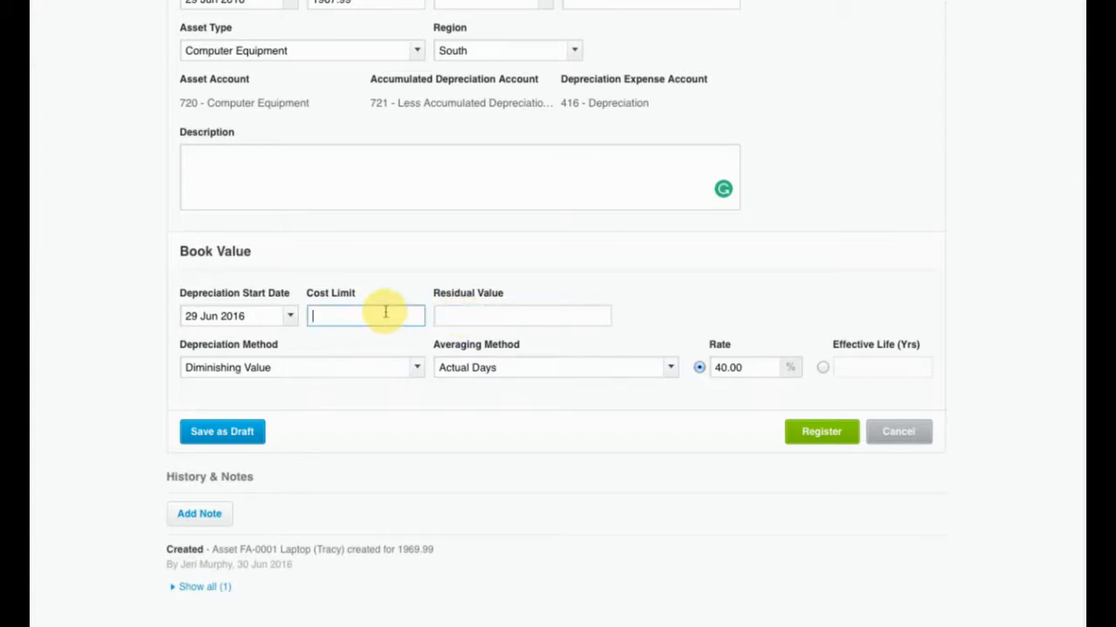
type("0.00")
left_click(368, 337)
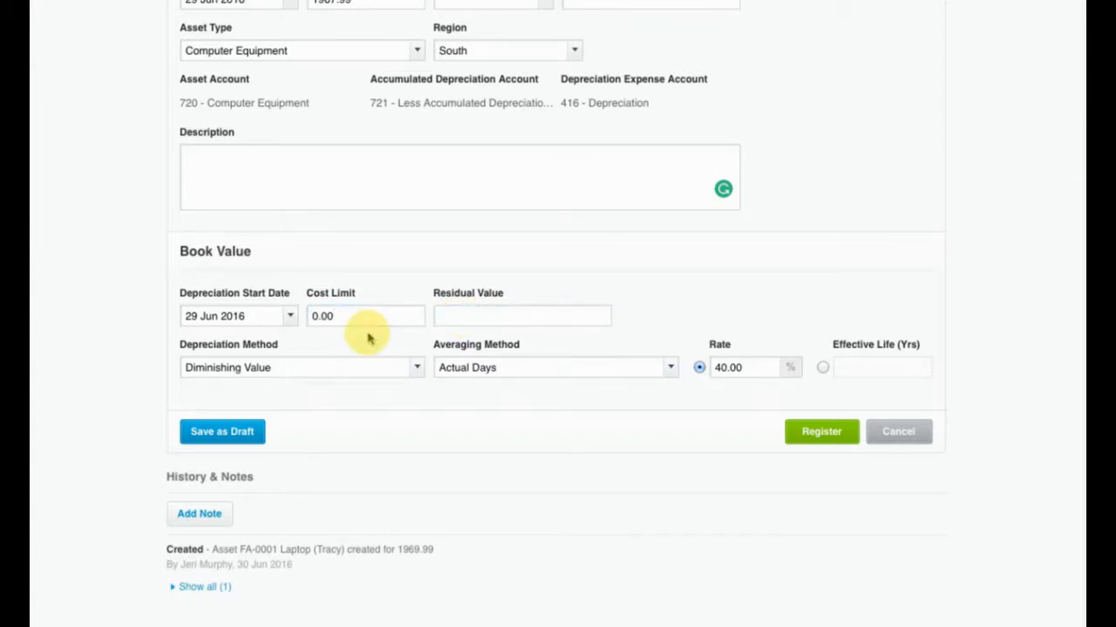
Step: View the available depreciation methods and averaging methods for the laptop, keeping Diminishing Value and Actual Days
left_click(420, 367)
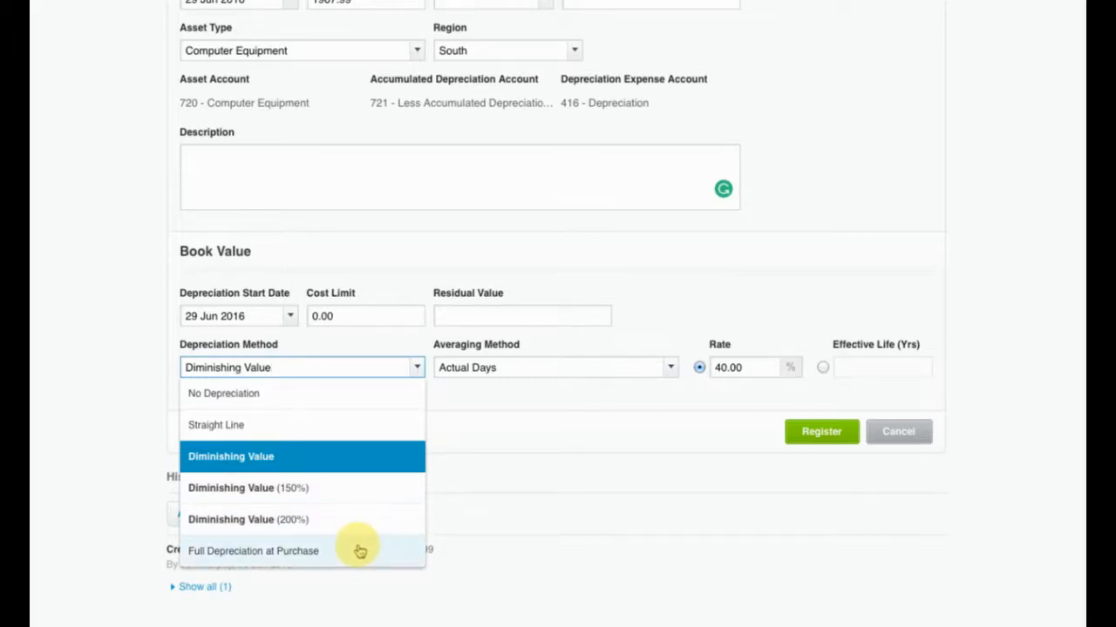
left_click(543, 399)
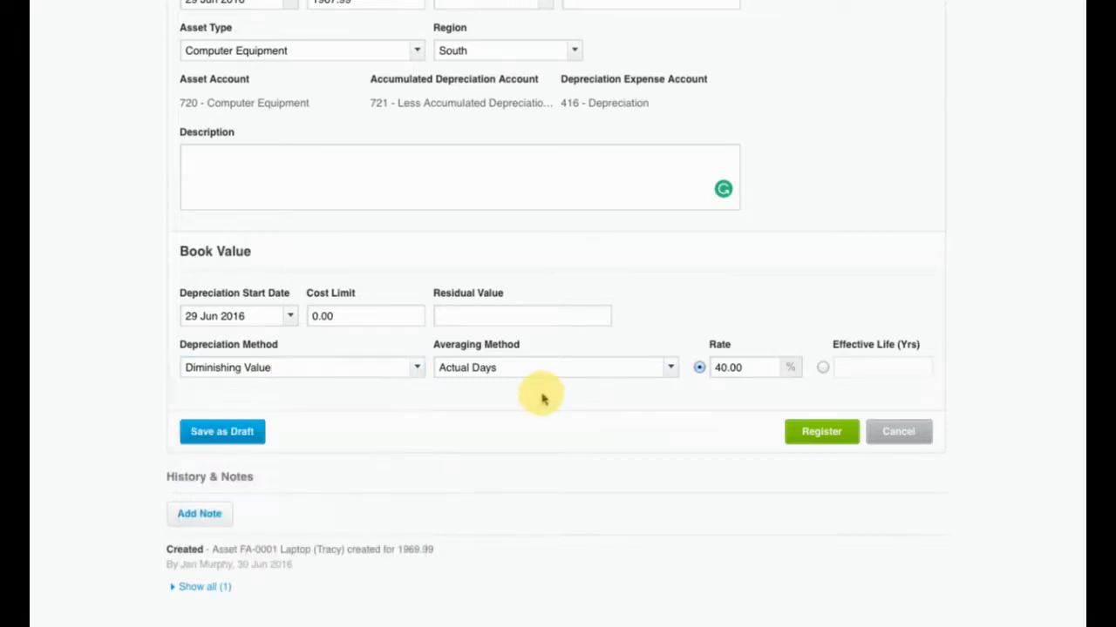
left_click(673, 371)
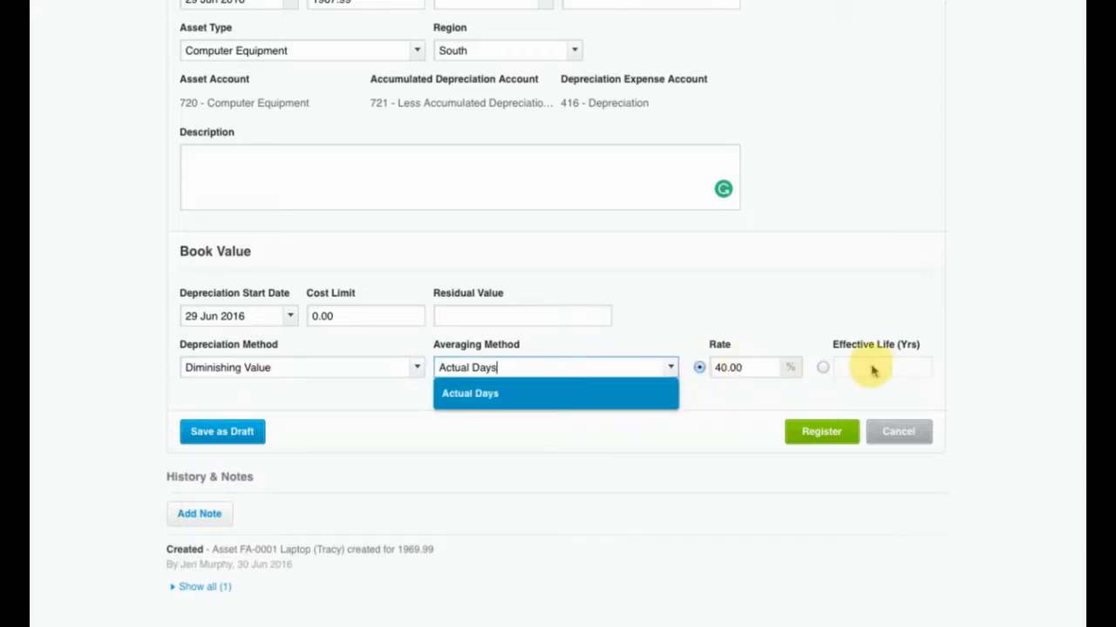
Step: Switch the depreciation basis to effective life and back to rate, and review the depreciation methods again
left_click(820, 367)
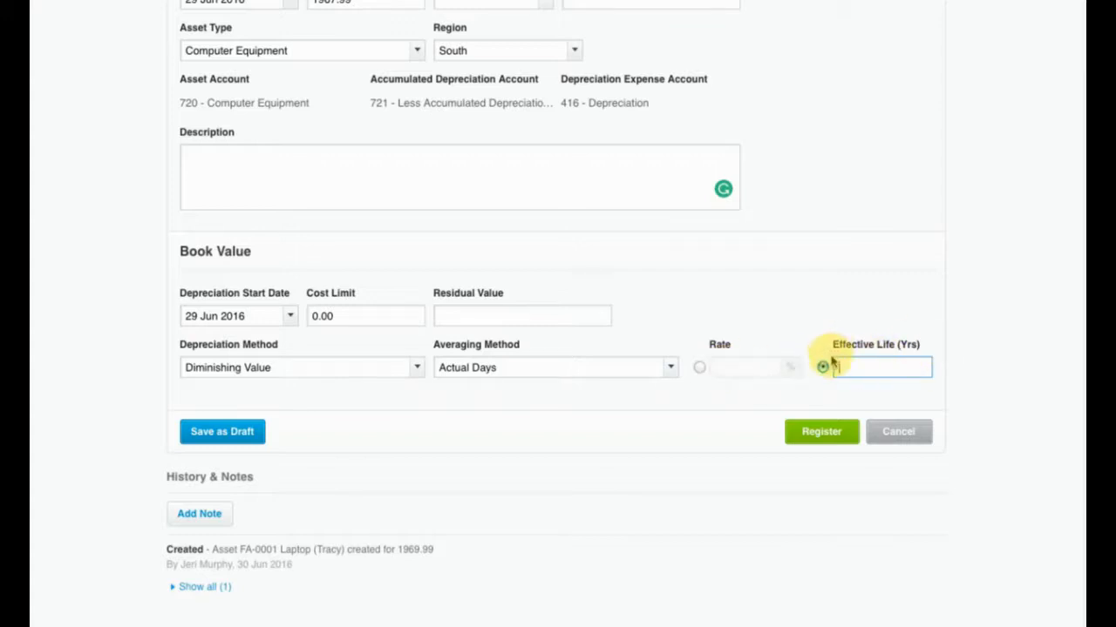
left_click(699, 367)
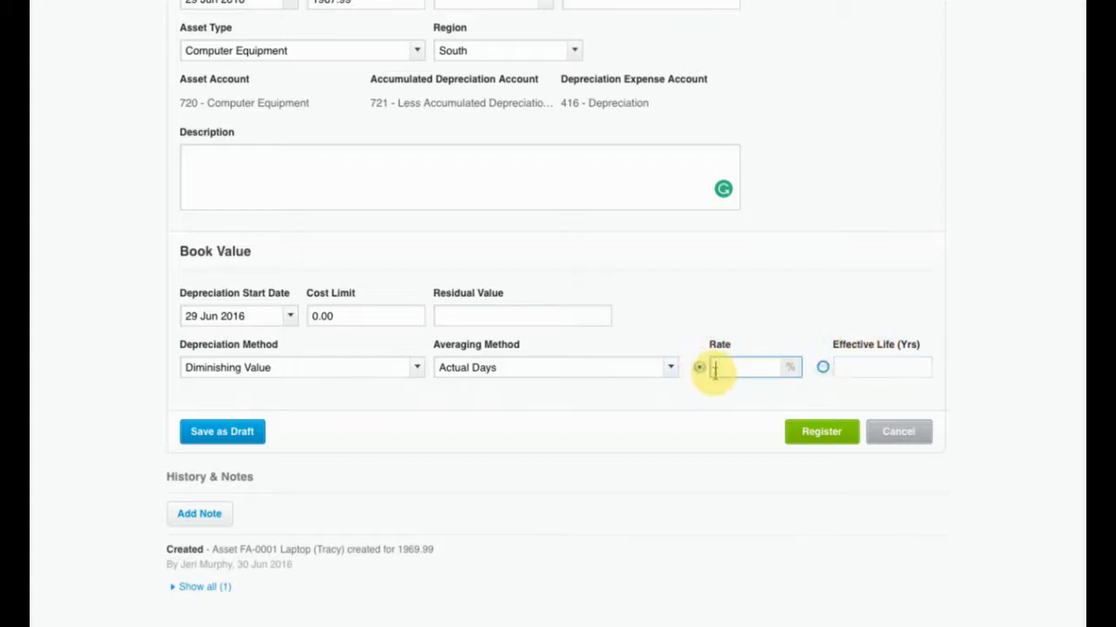
left_click(419, 369)
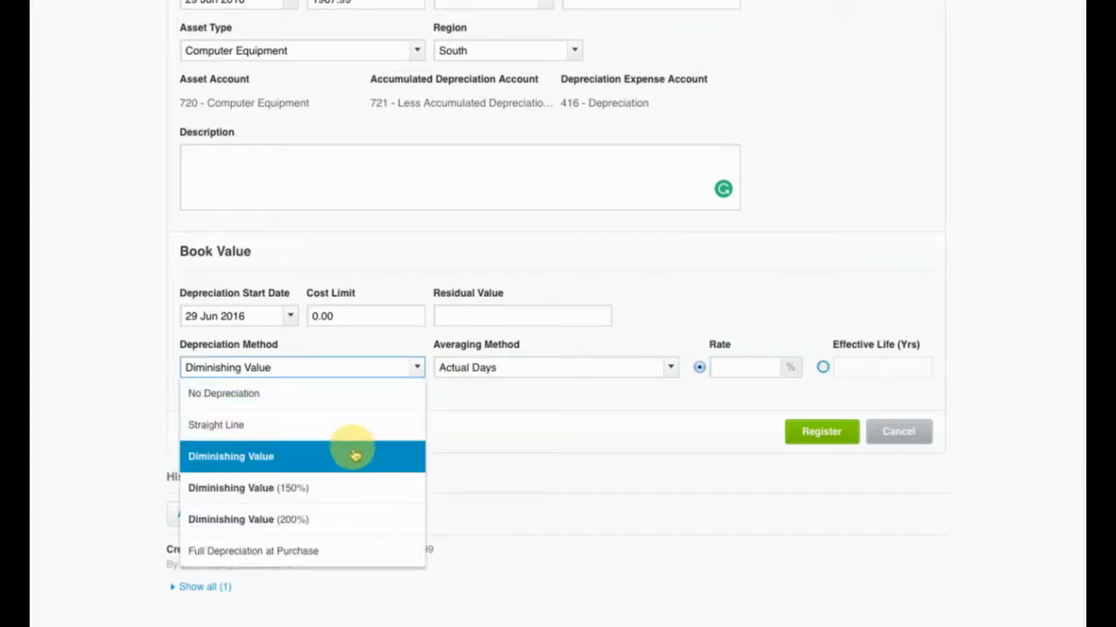
left_click(652, 409)
left_click(737, 370)
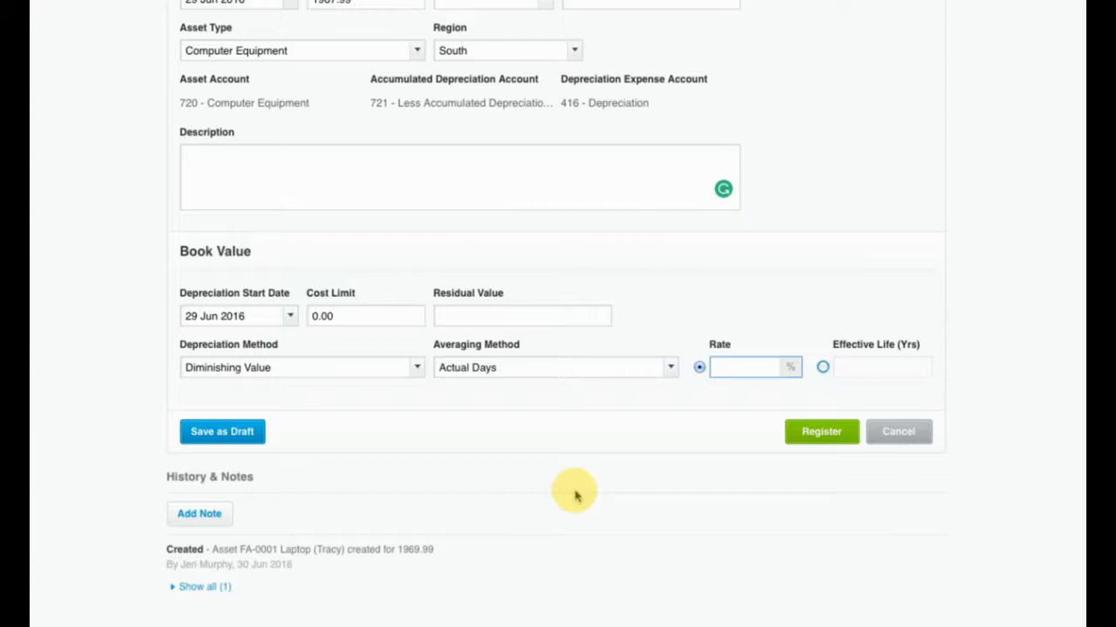
Step: Look at the field for adding a note to the asset's history and cancel the empty note
left_click(209, 517)
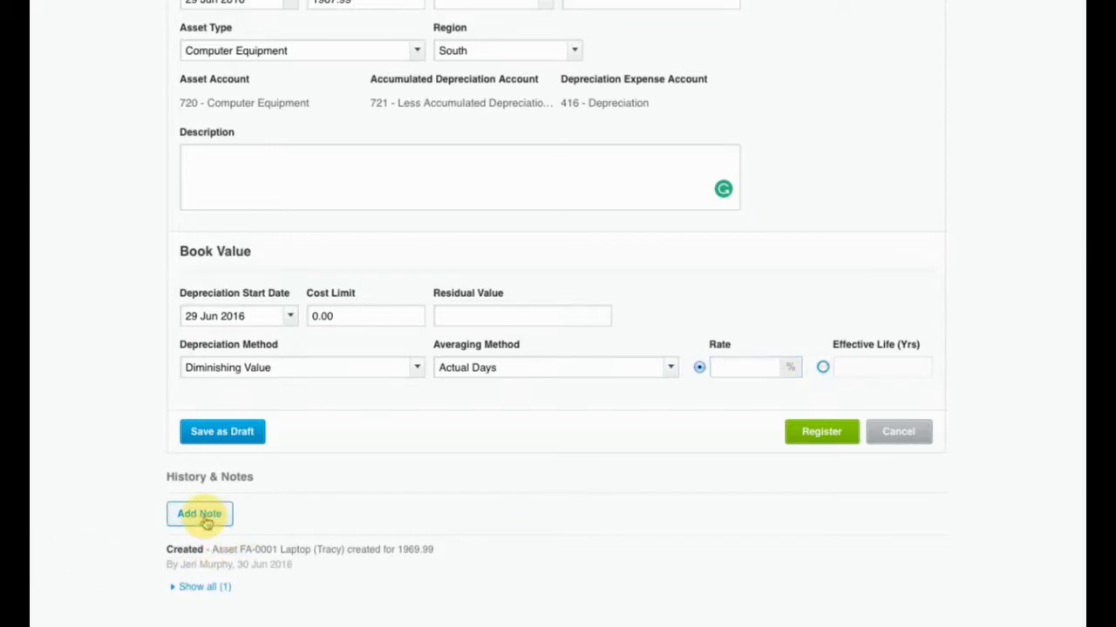
scroll(346, 555, "down", 1)
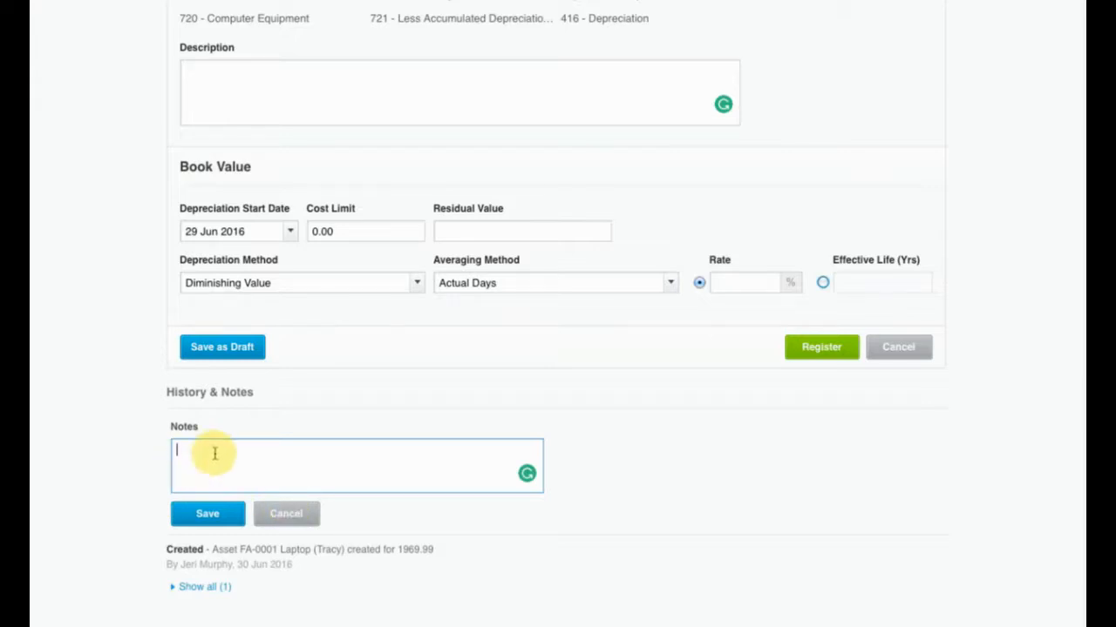
left_click(290, 520)
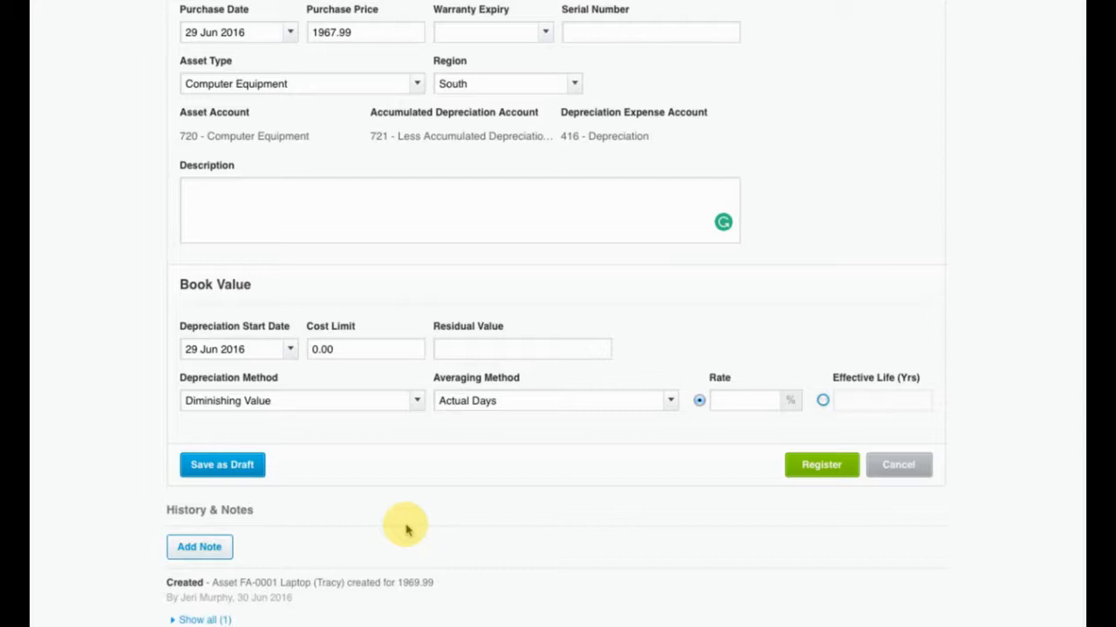
Step: View the copy and delete options for the asset, and look at the organisation's Files inbox
scroll(693, 300, "up", 4)
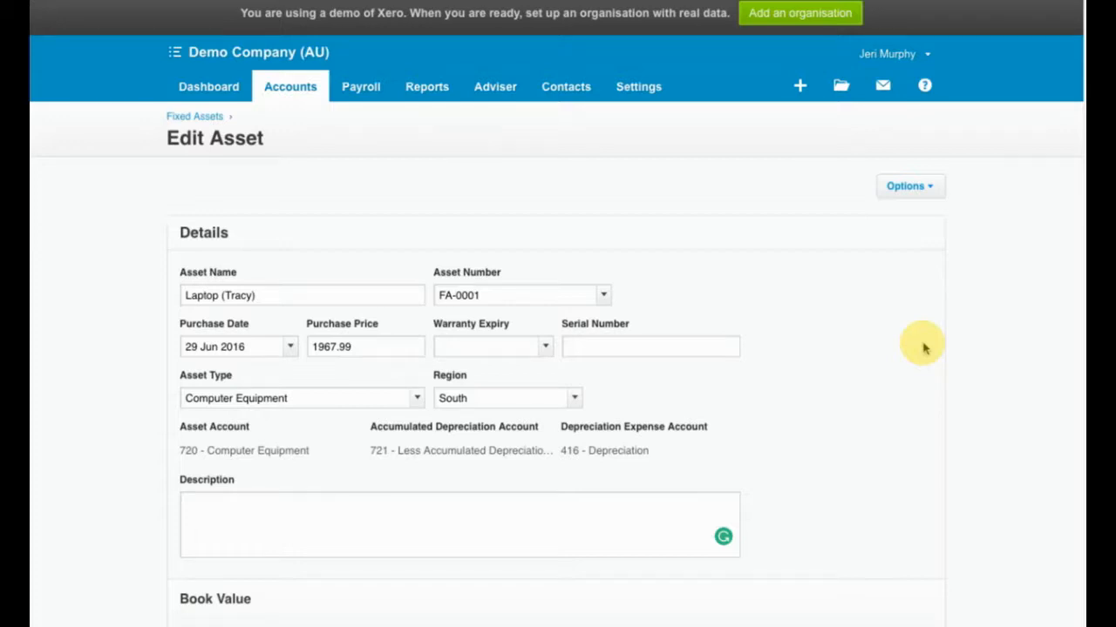
left_click(931, 189)
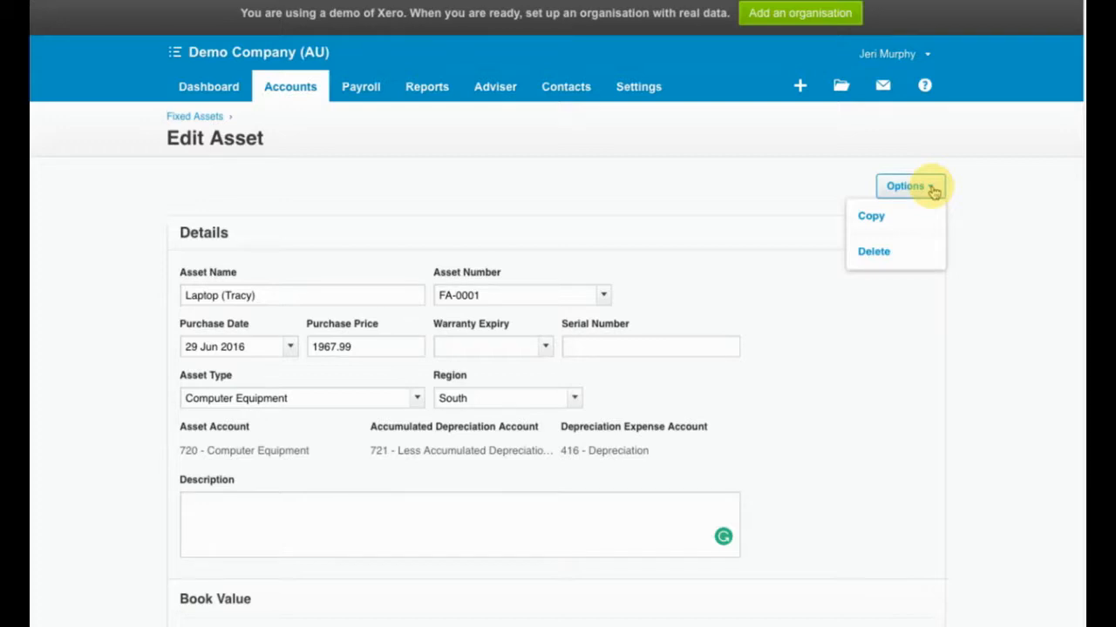
left_click(839, 85)
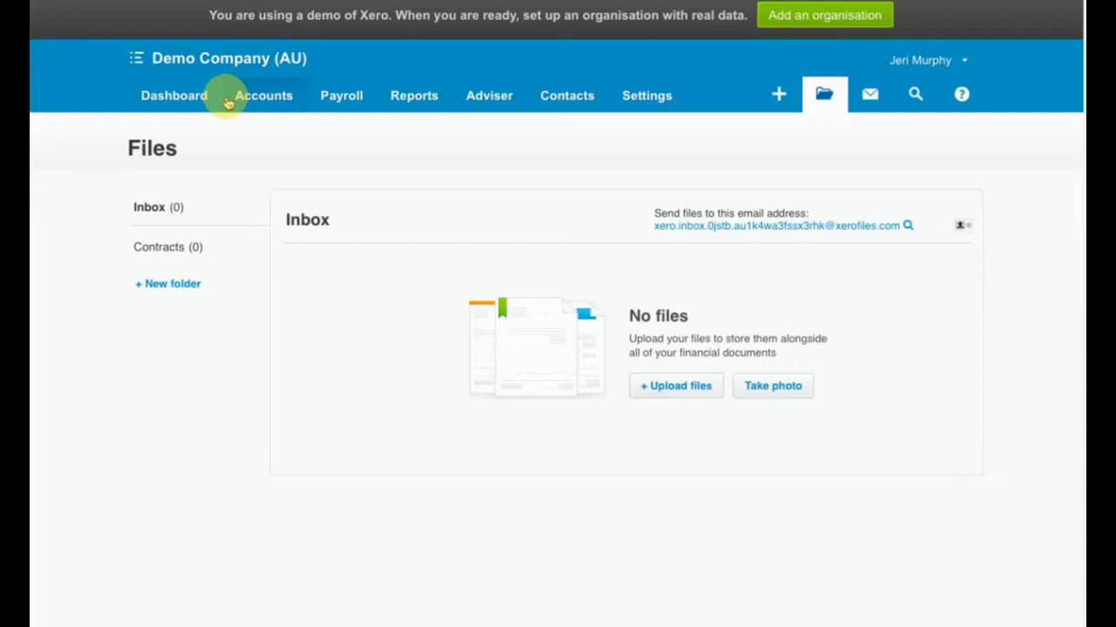
Step: Register the draft laptop asset FA-0001 from the Fixed Assets list and return to the remaining draft assets
left_click(266, 96)
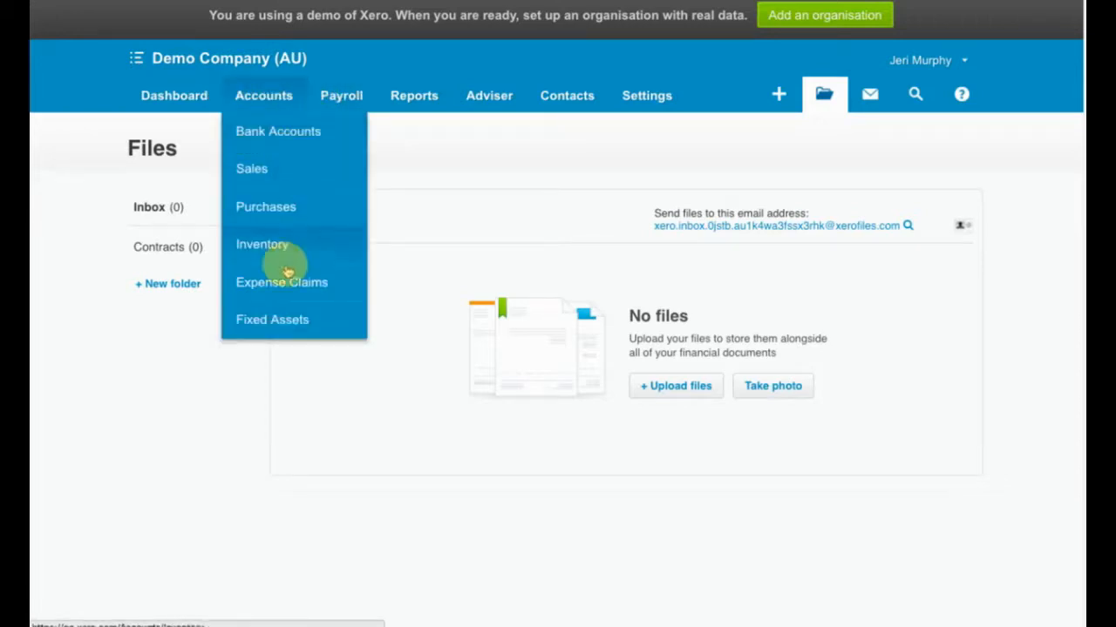
left_click(266, 318)
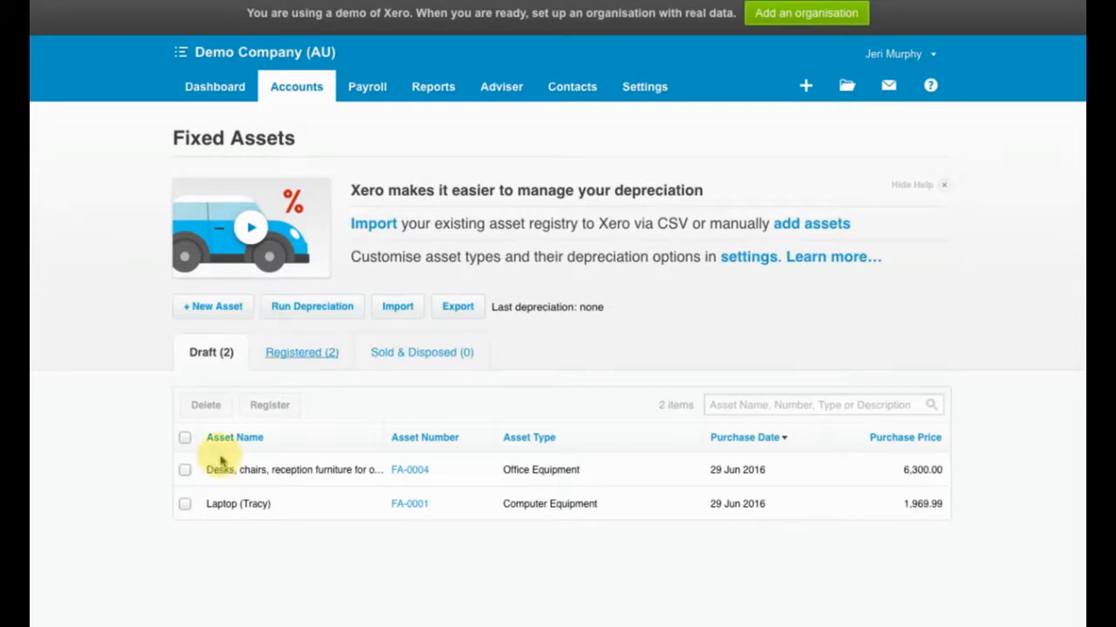
left_click(185, 504)
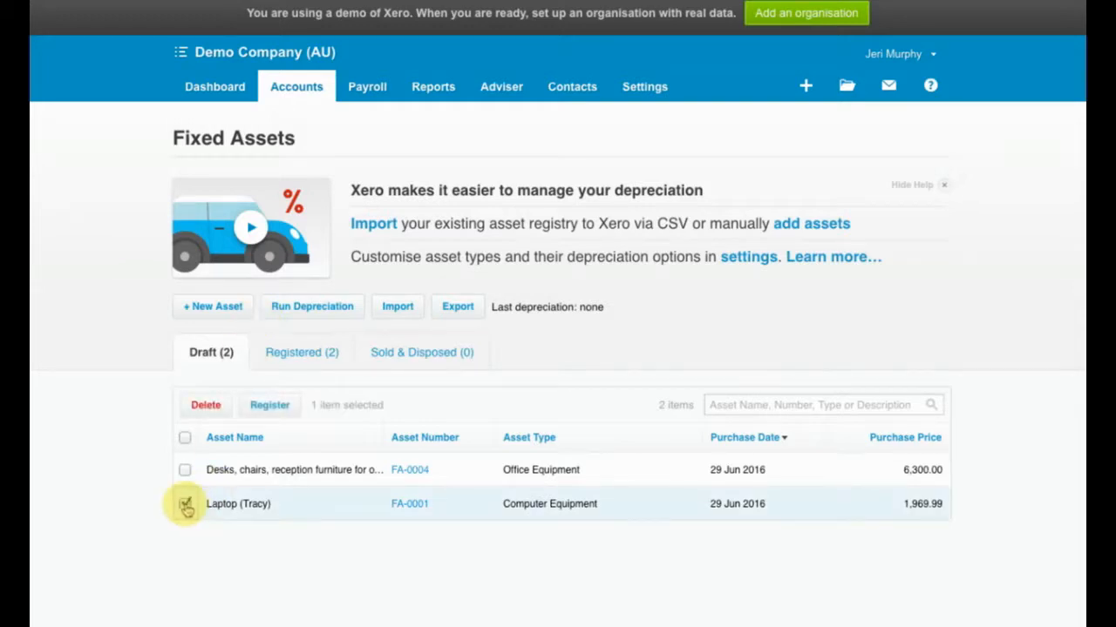
left_click(257, 405)
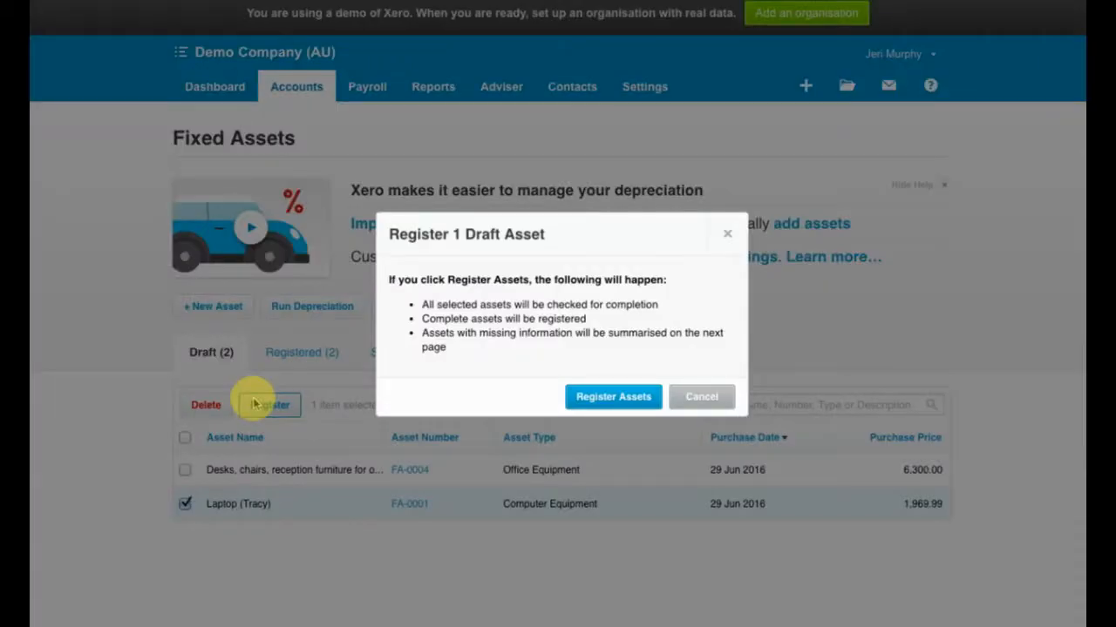
left_click(633, 403)
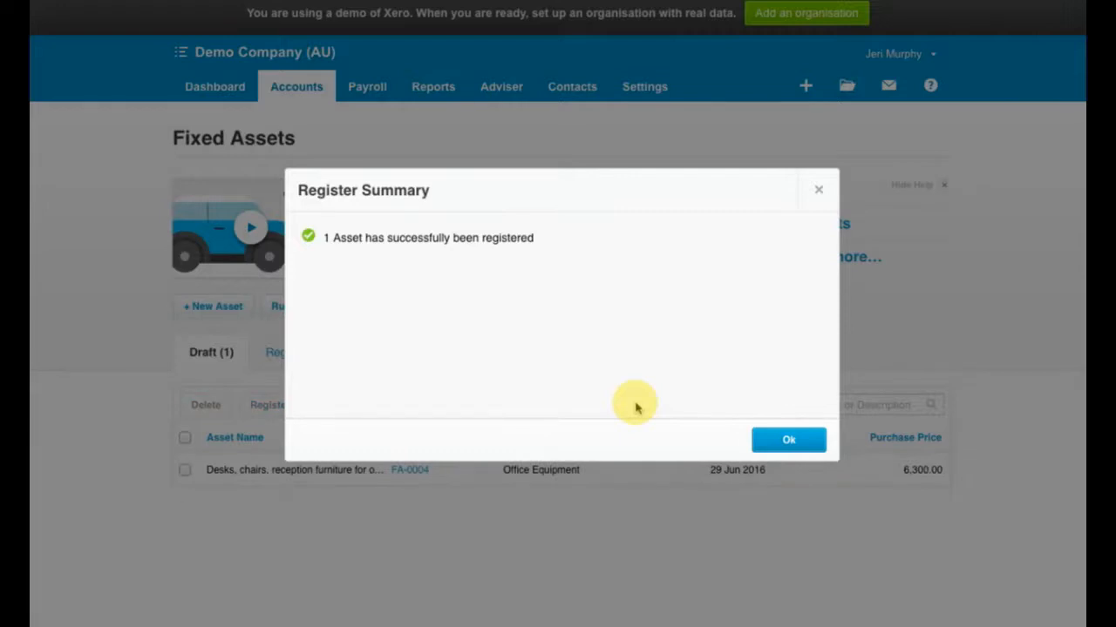
left_click(787, 438)
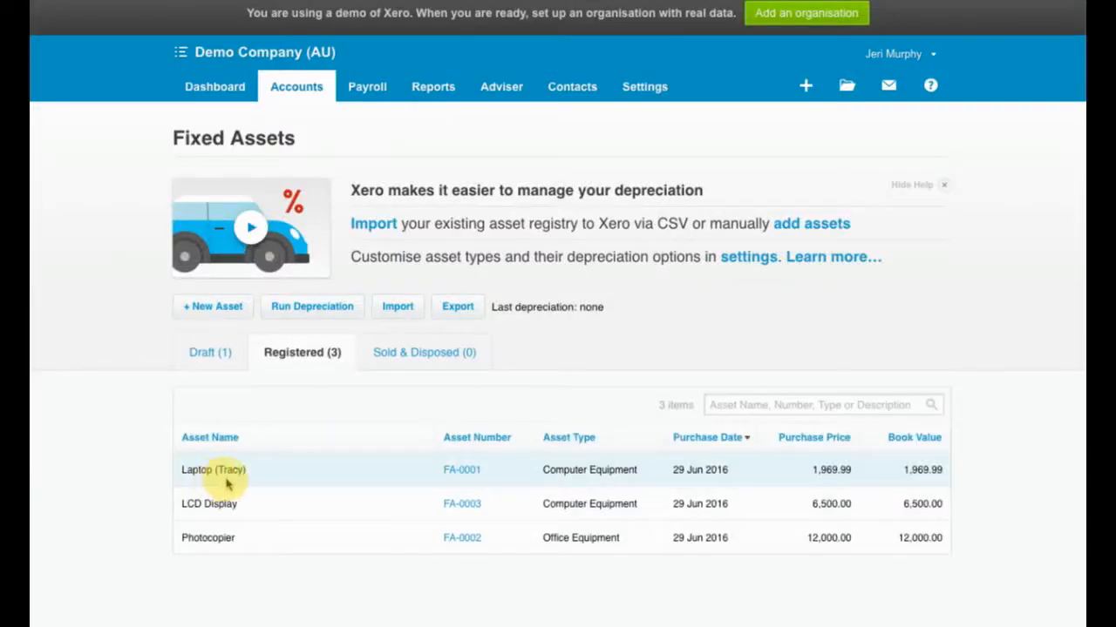
left_click(201, 357)
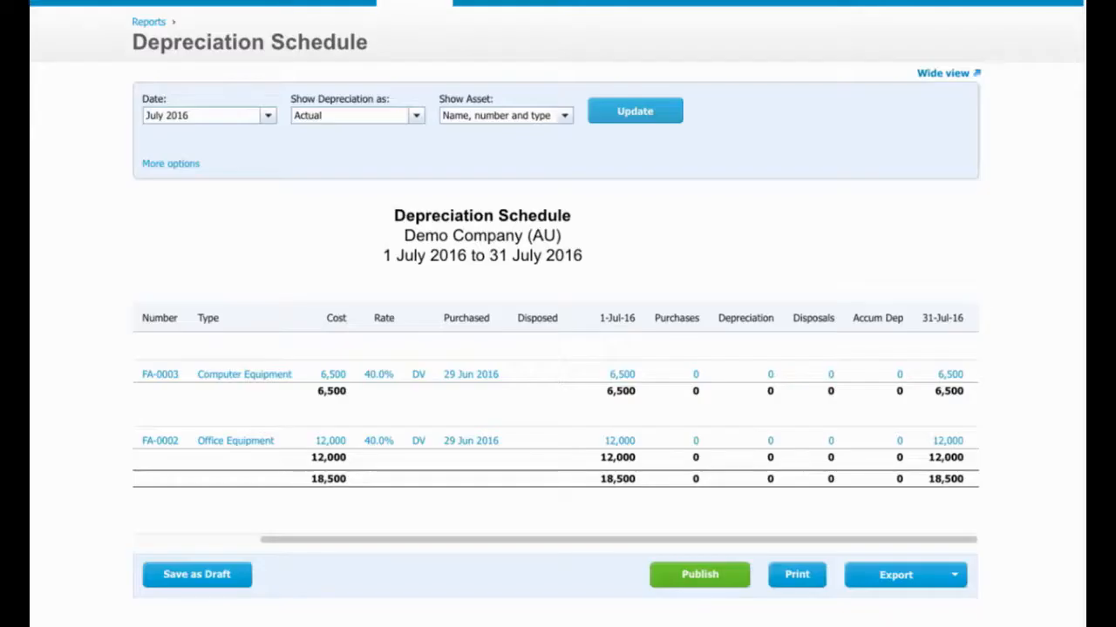
Step: Leave the depreciation schedule and open the Business Bank Account's statement lines for reconciliation at the 24 Jun 2016 Gateway Motors line
scroll(262, 75, "up", 2)
left_click(166, 115)
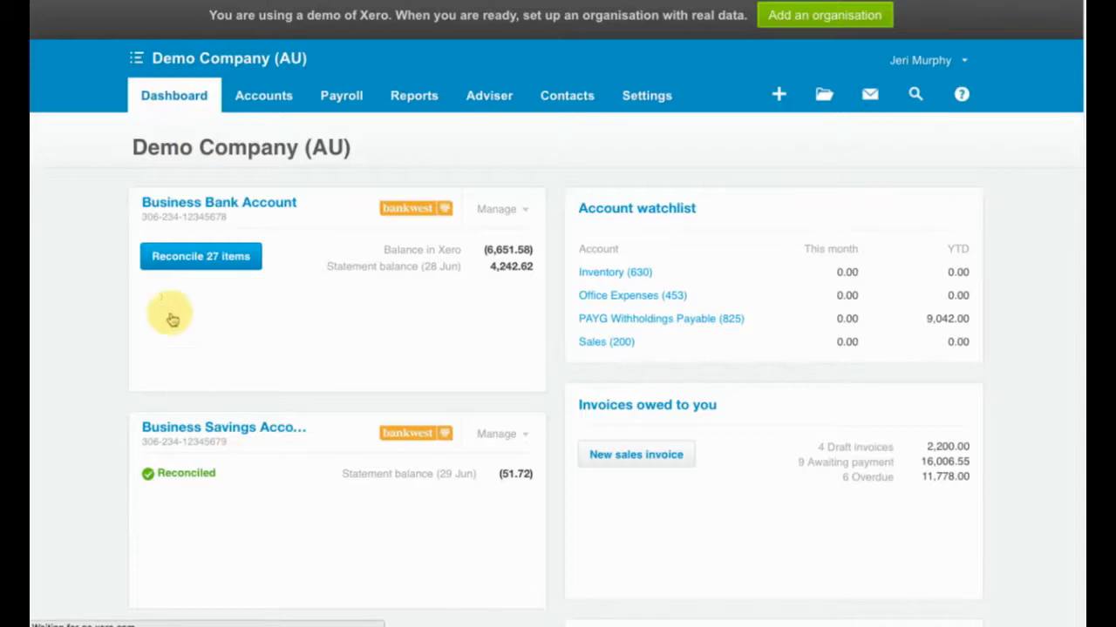
left_click(203, 251)
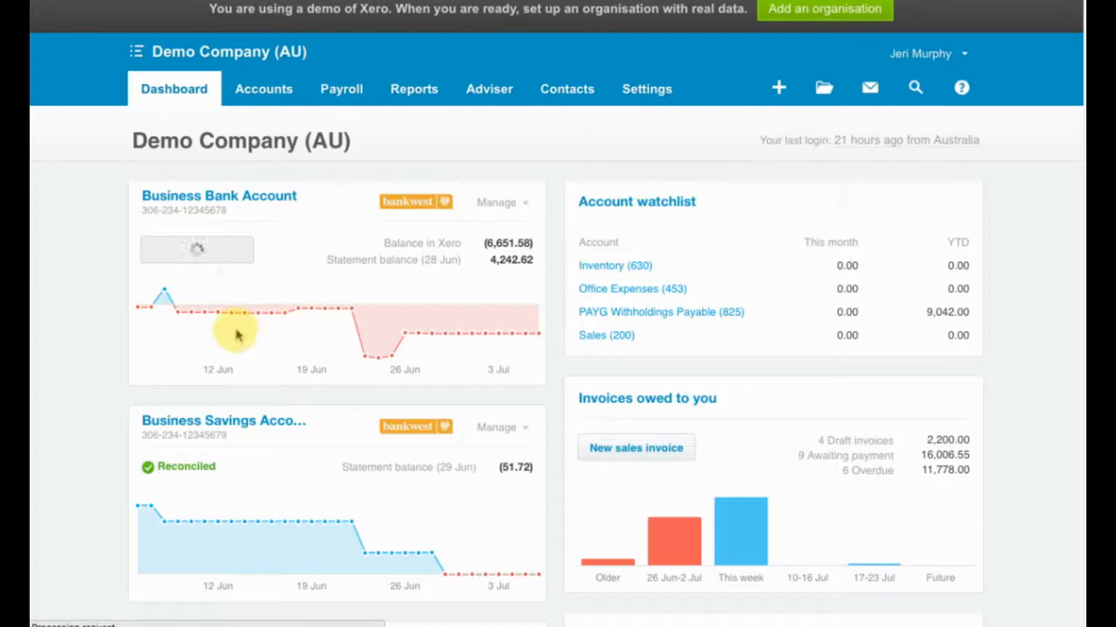
scroll(235, 329, "down", 5)
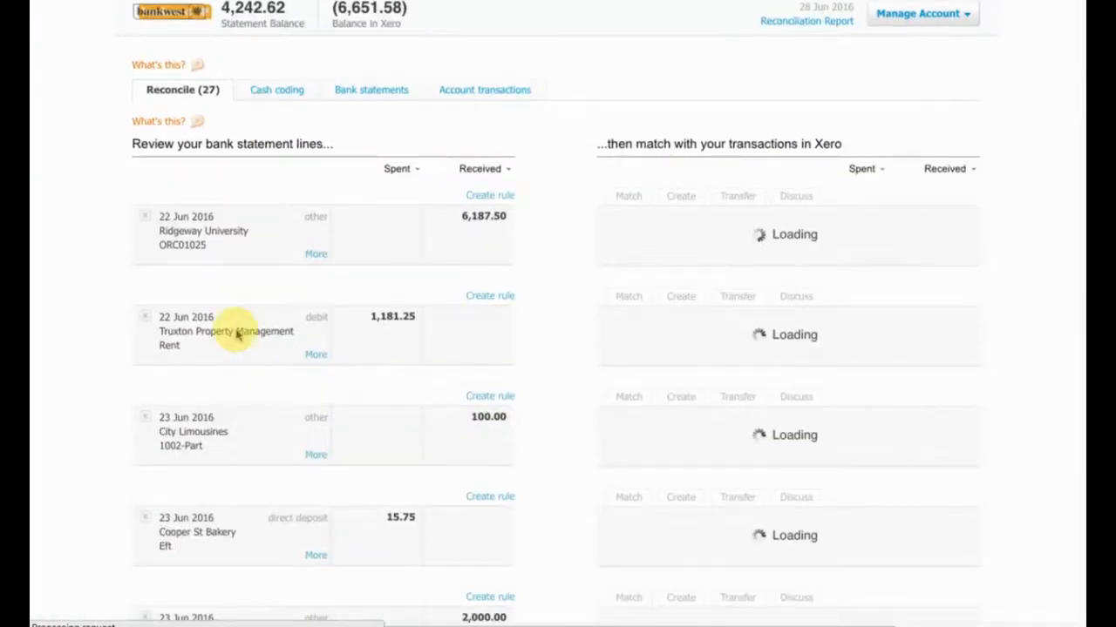
scroll(235, 334, "down", 3)
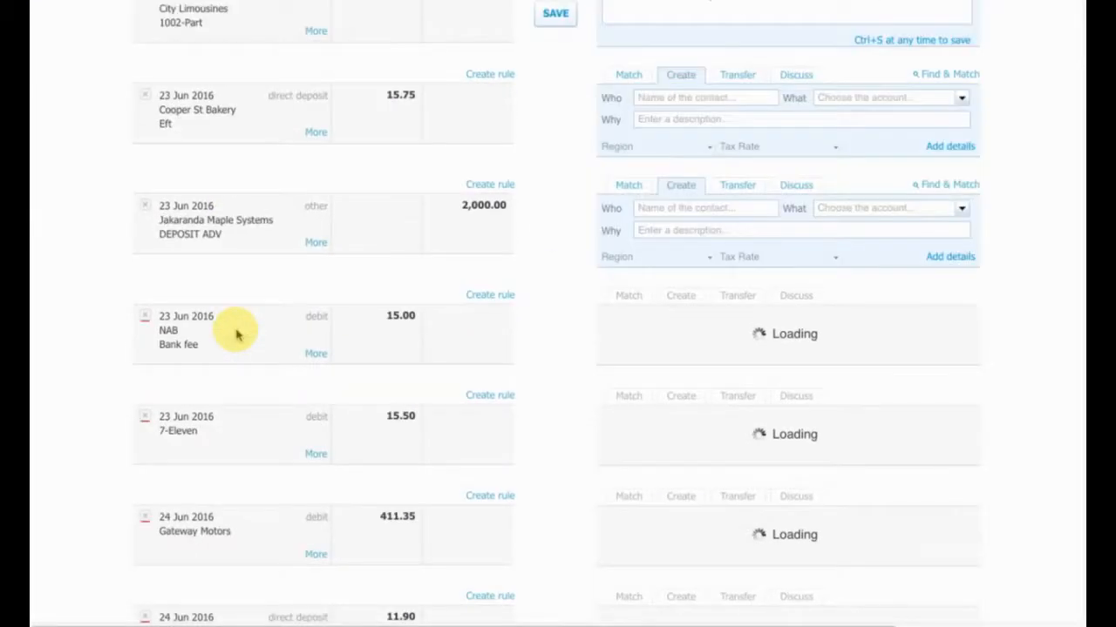
scroll(332, 369, "down", 3)
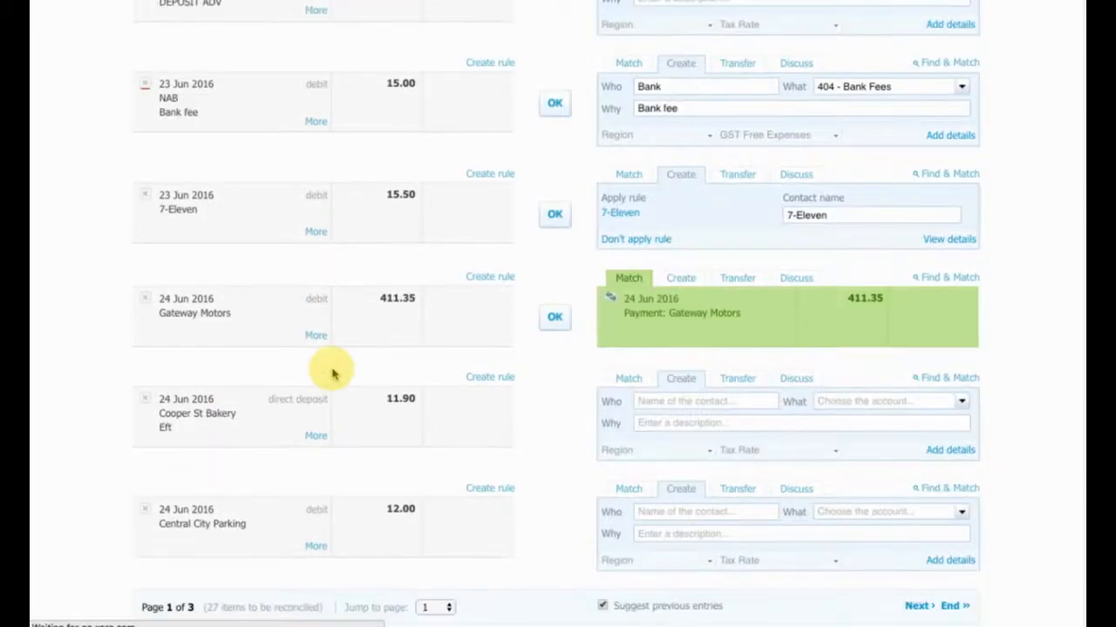
scroll(494, 369, "down", 1)
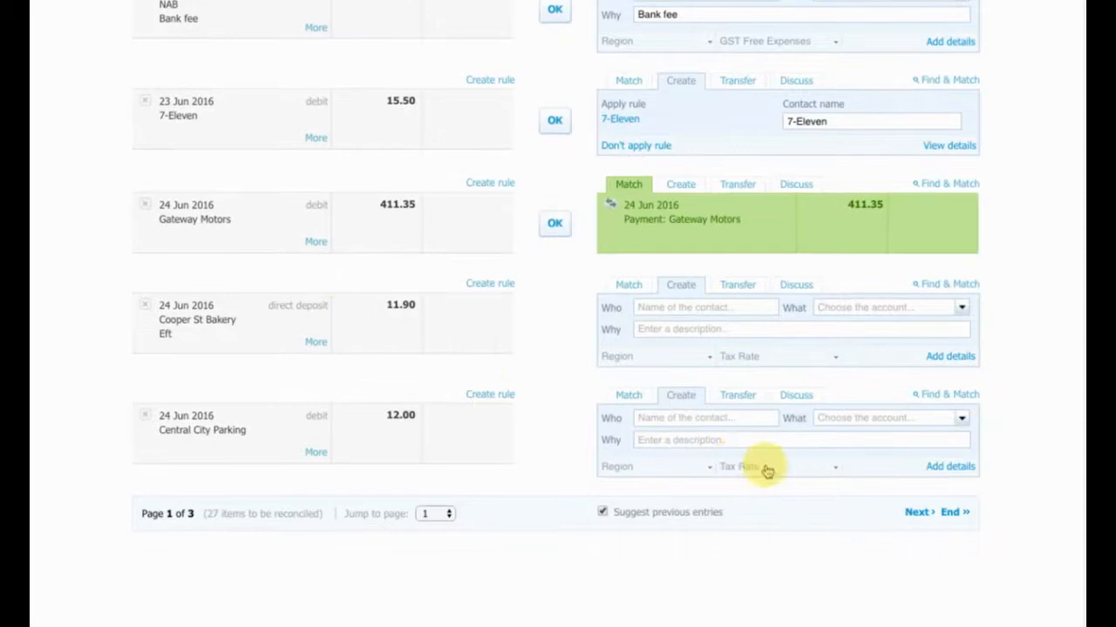
Step: Code the 411.35 Gateway Motors statement line to contact Gateway Motors and account 710 - Office Equipment without a description, and reconcile it
left_click(679, 183)
left_click(654, 207)
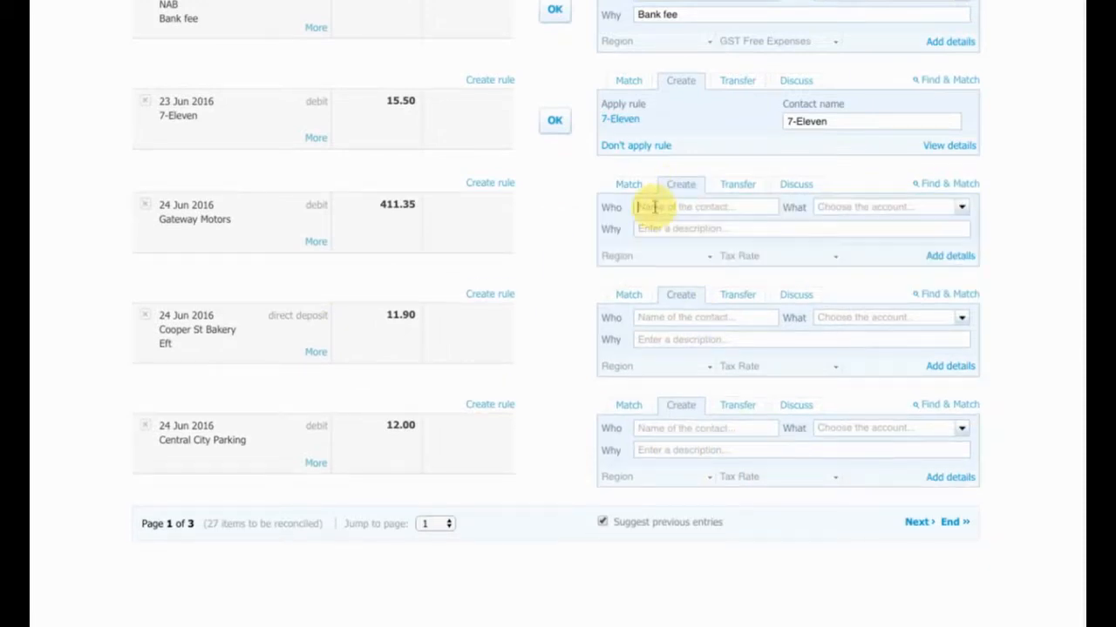
type("Gateway Motor")
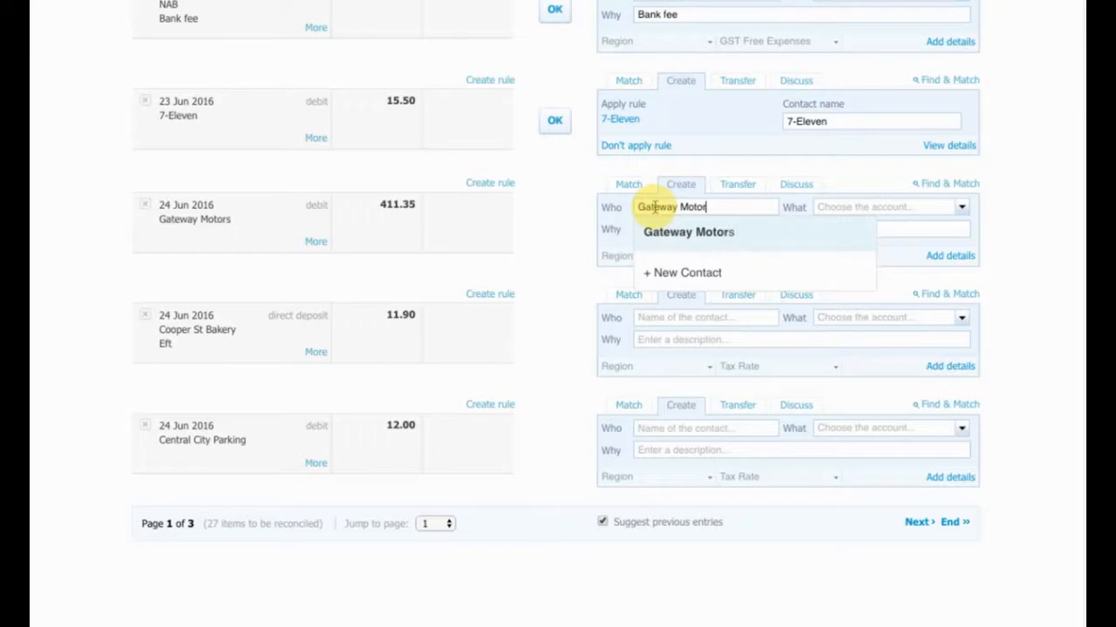
key("Tab")
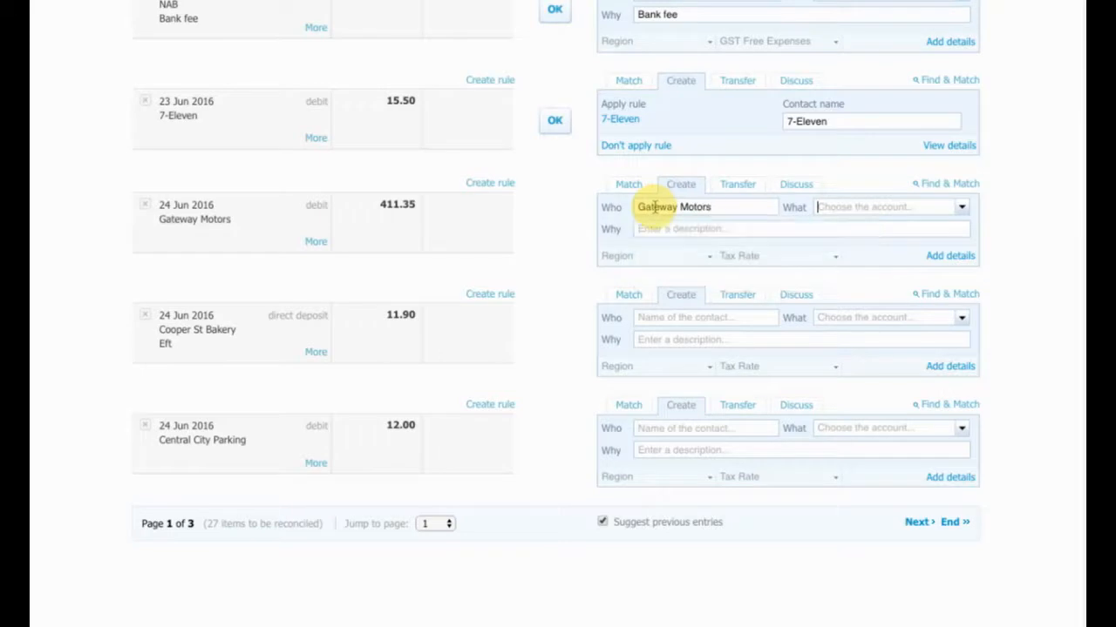
type("offi")
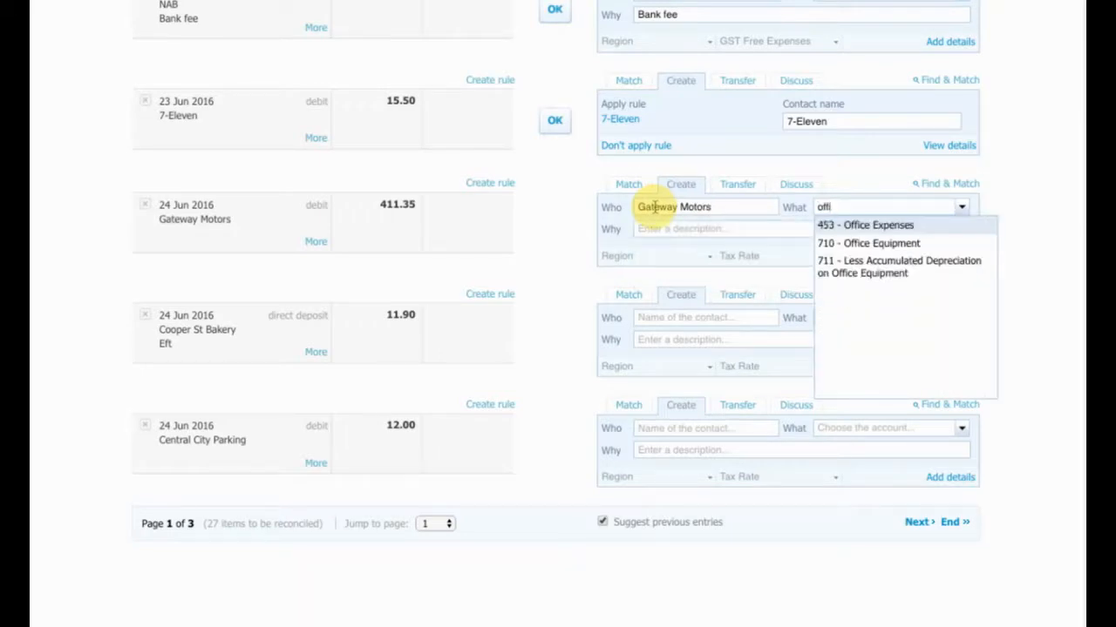
left_click(893, 246)
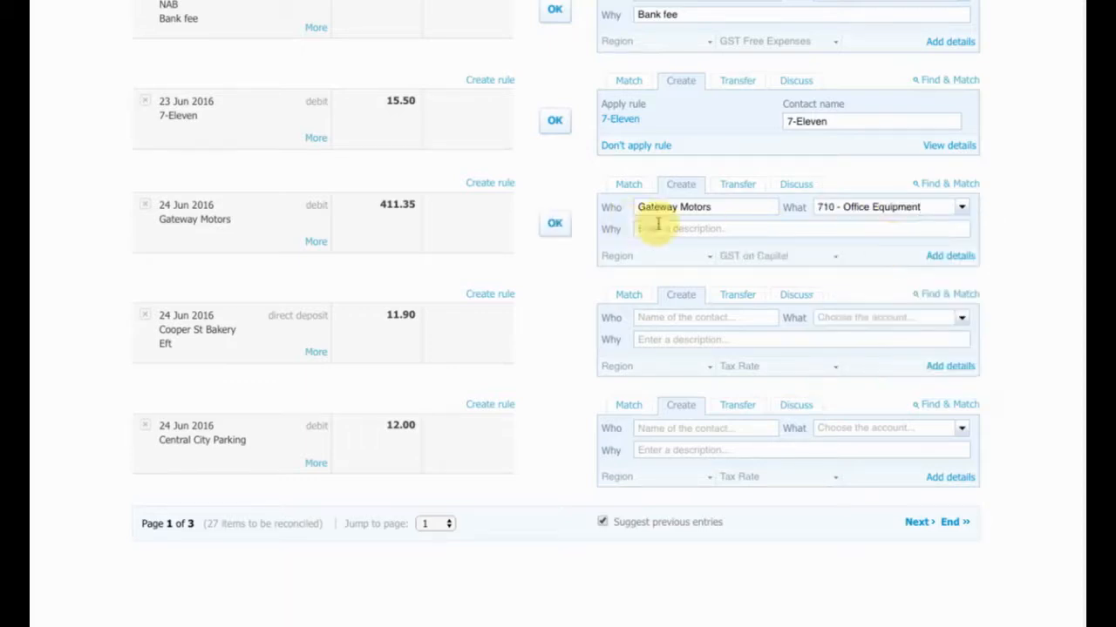
left_click(707, 229)
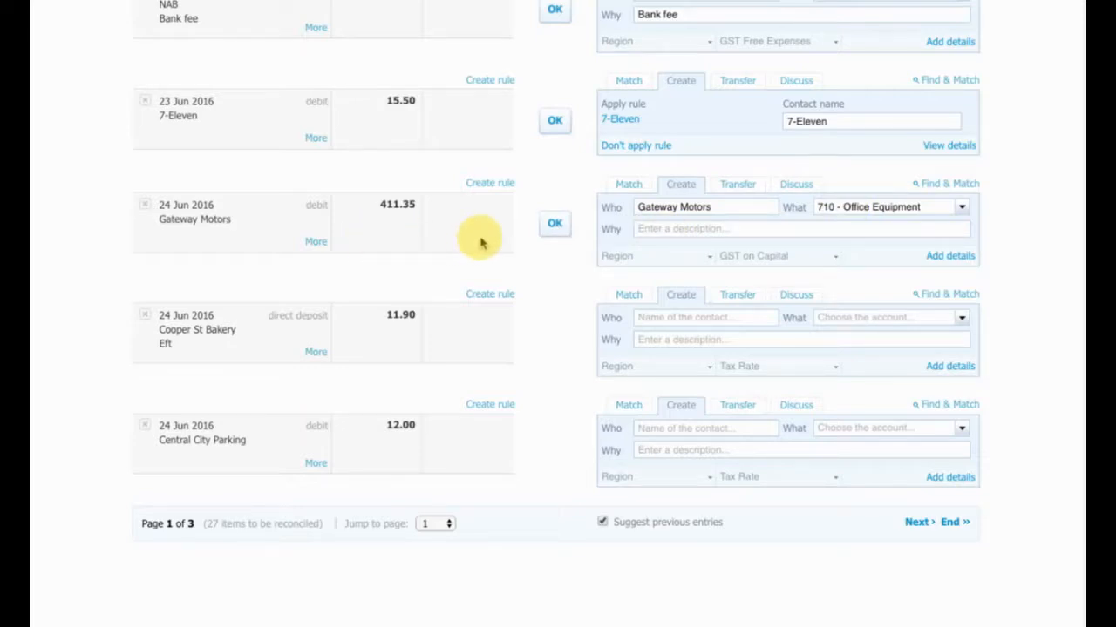
left_click(555, 228)
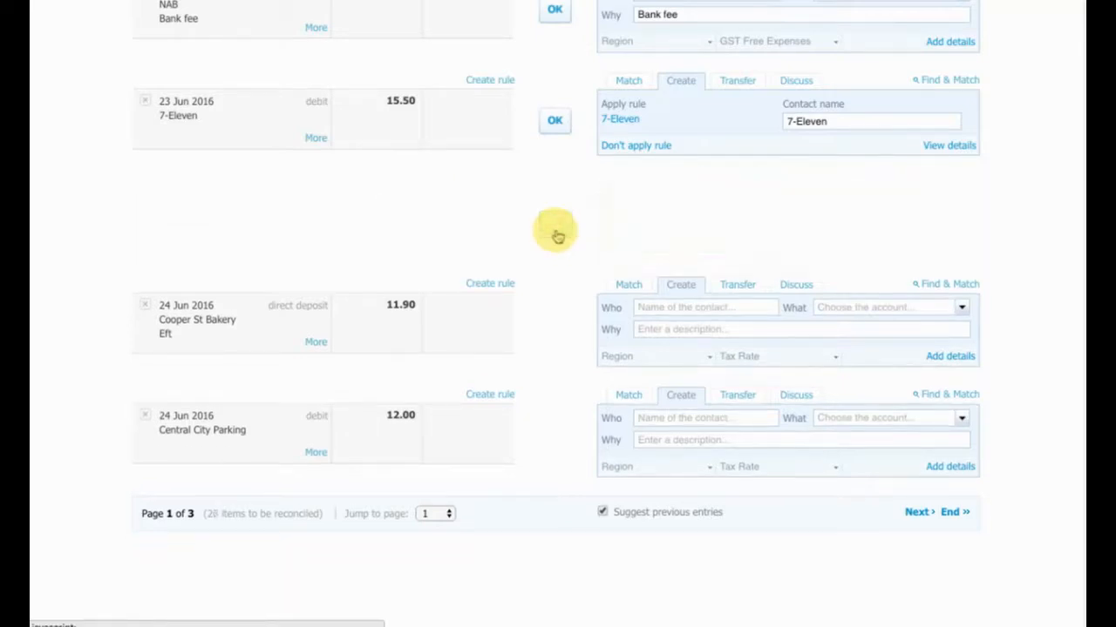
Step: Open the Fixed Assets register and check the draft assets for the Gateway Motors purchase
scroll(547, 346, "up", 15)
left_click(241, 95)
left_click(299, 316)
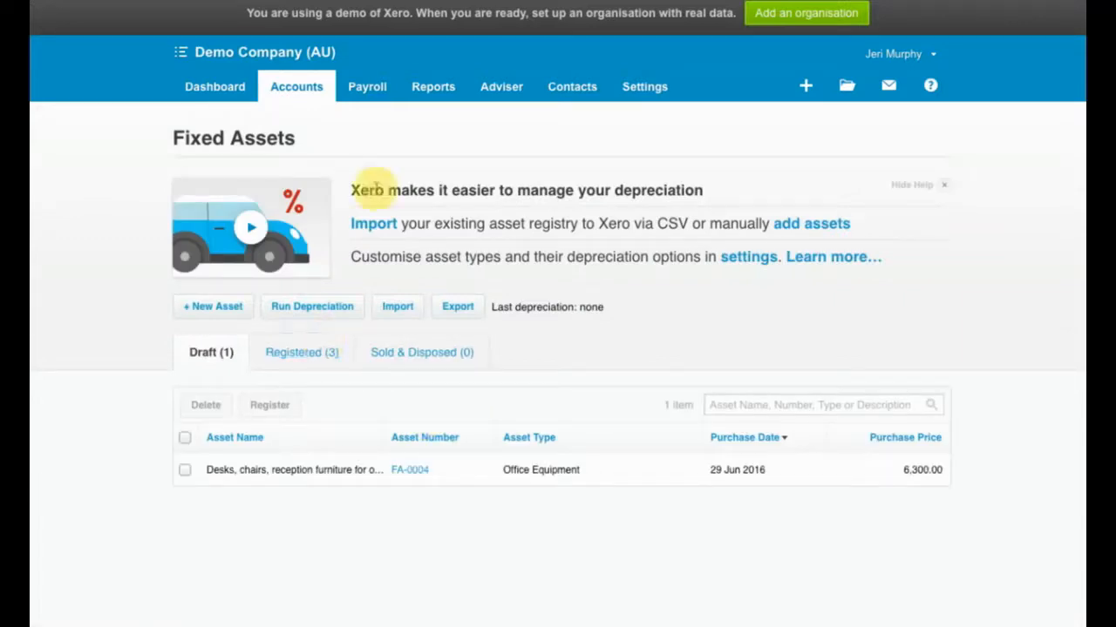
Step: View the Balance Sheet and examine the transactions behind the Office Equipment balance
left_click(446, 91)
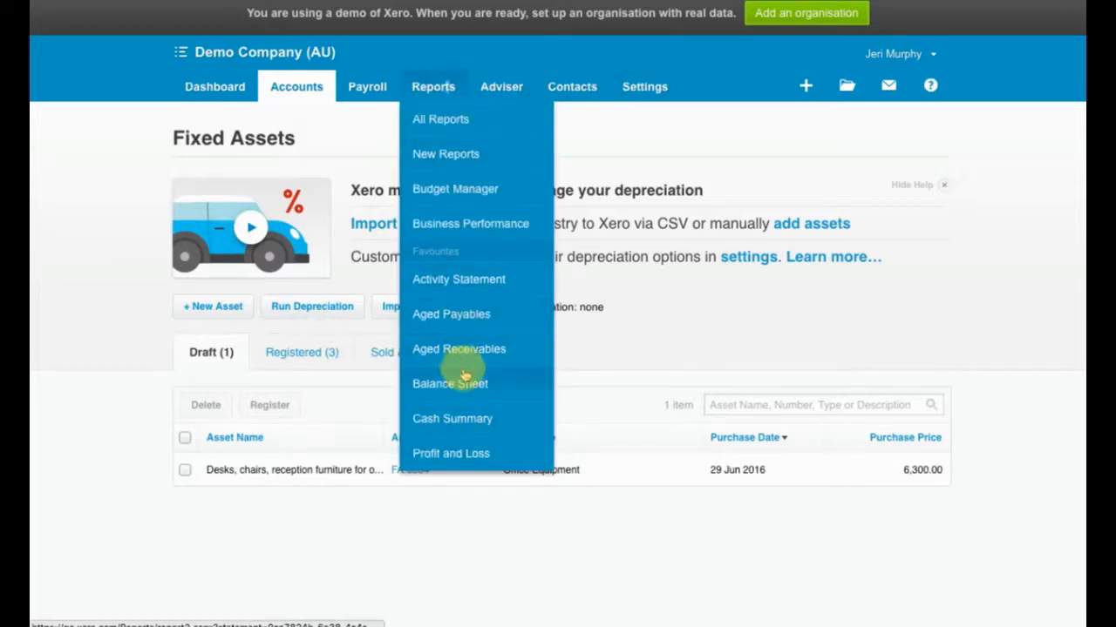
left_click(464, 376)
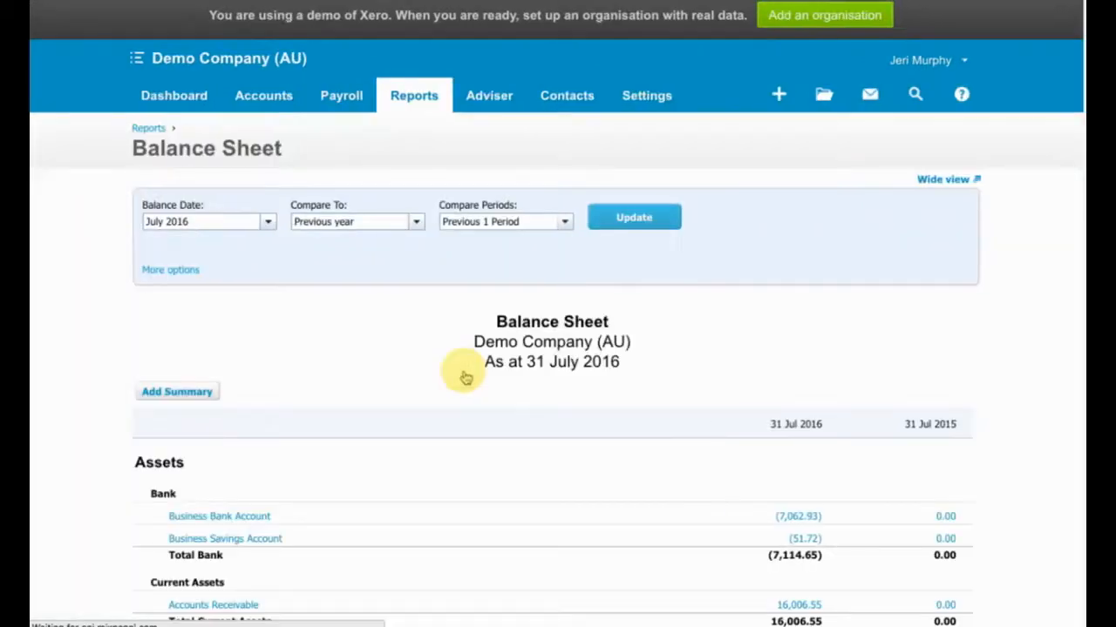
scroll(540, 425, "down", 3)
scroll(544, 426, "down", 3)
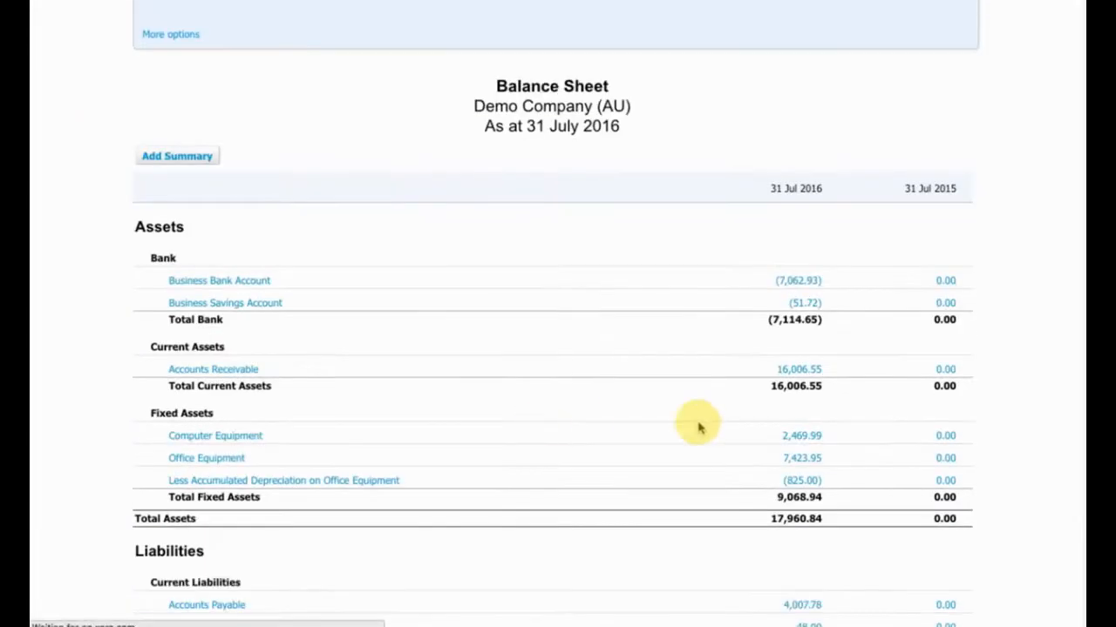
left_click(806, 462)
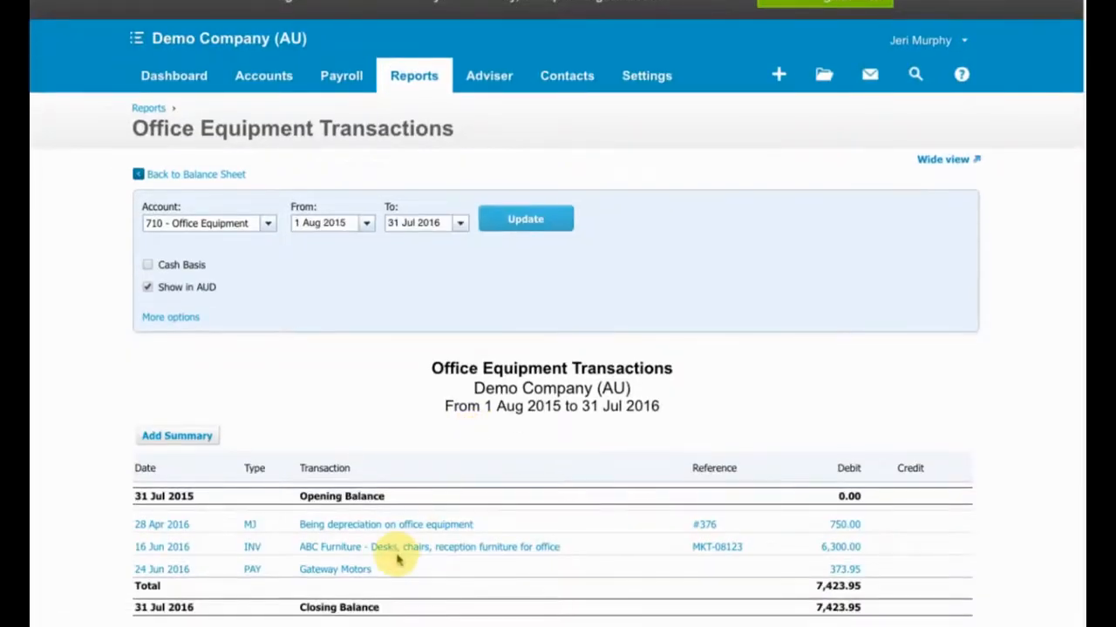
scroll(398, 561, "down", 2)
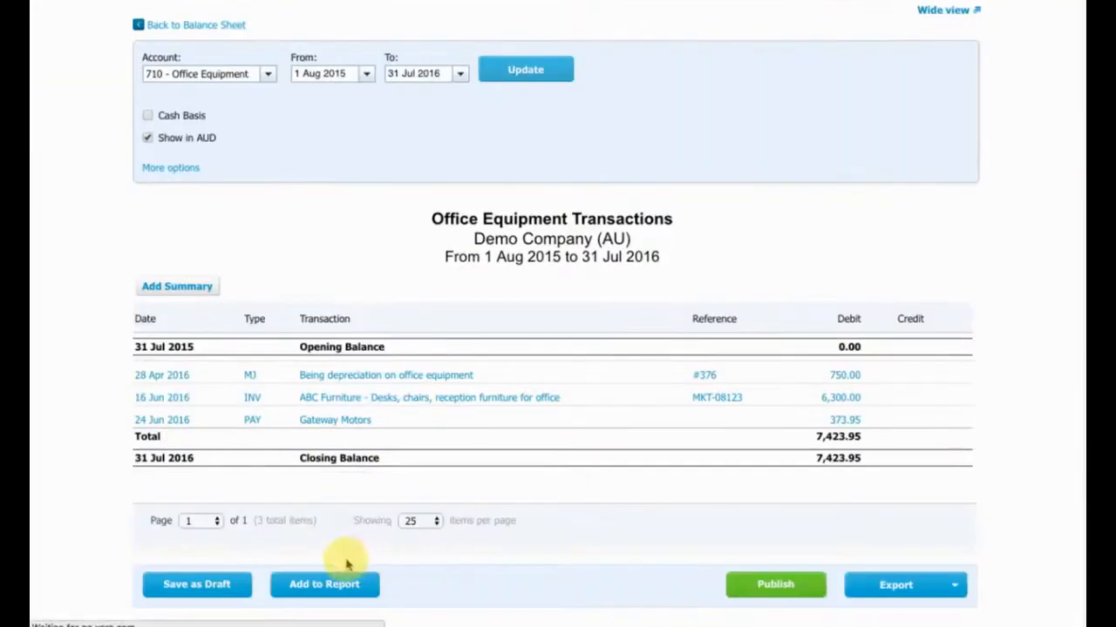
Step: Open the Gateway Motors payment from the Office Equipment transactions and remove and redo it
left_click(339, 422)
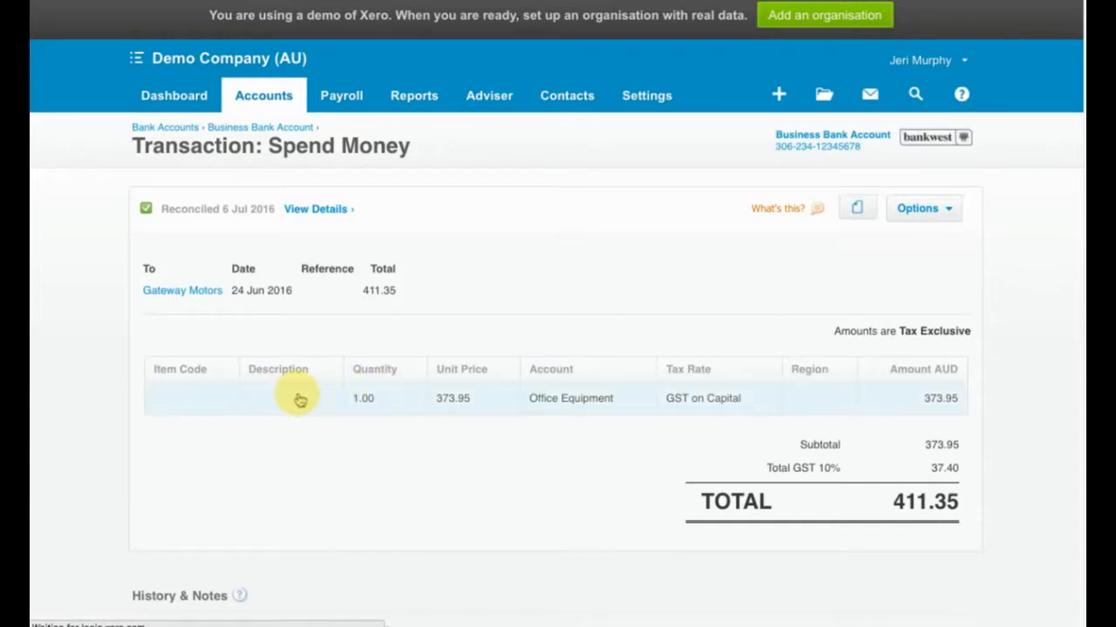
left_click(950, 210)
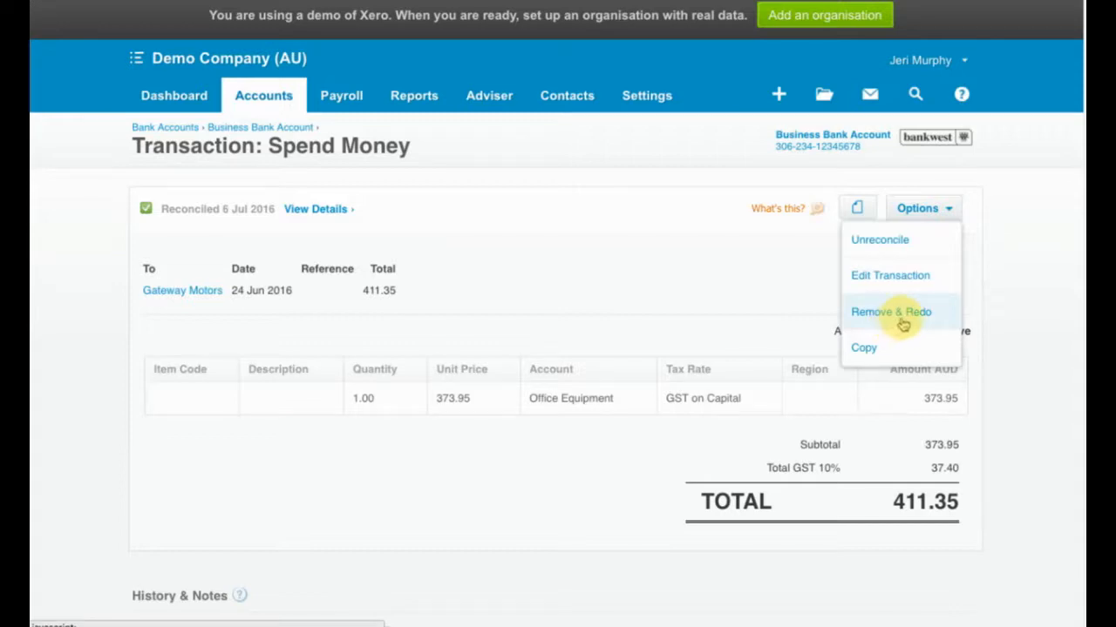
left_click(900, 319)
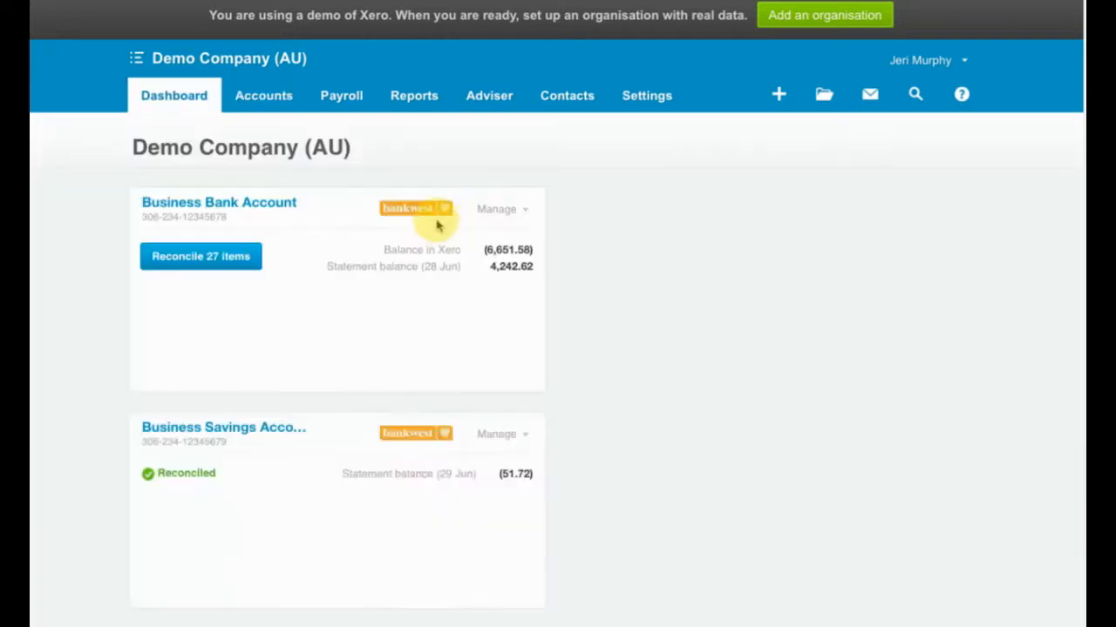
Step: Reopen the Business Bank Account's reconciliation and code the 411.35 Gateway Motors line to contact Gateway Motors and account 710 - Office Equipment
left_click(187, 261)
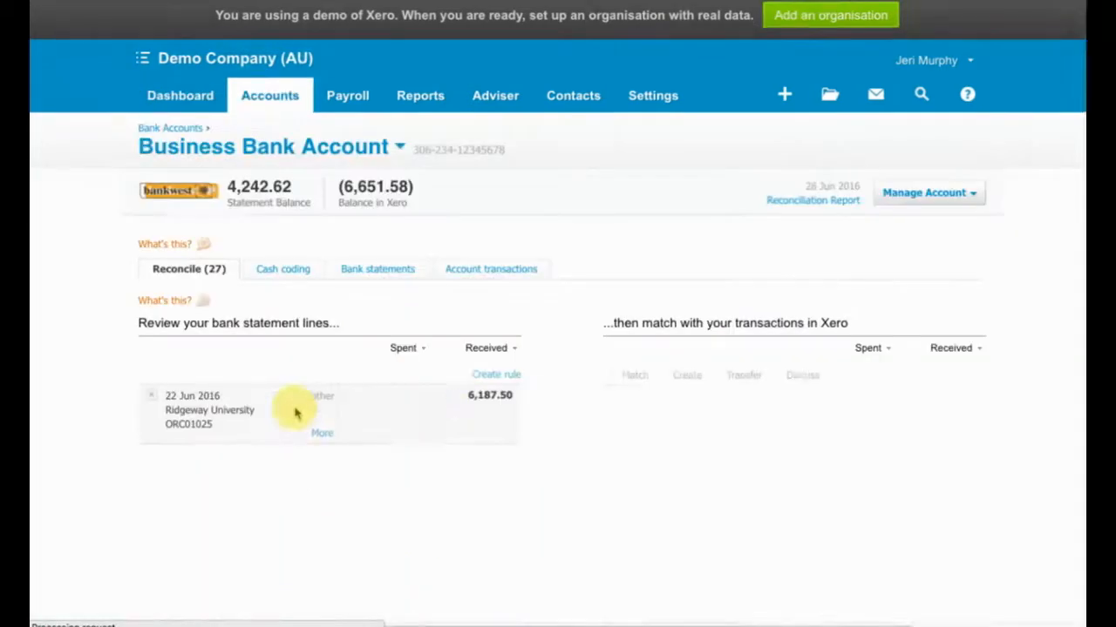
scroll(549, 399, "down", 5)
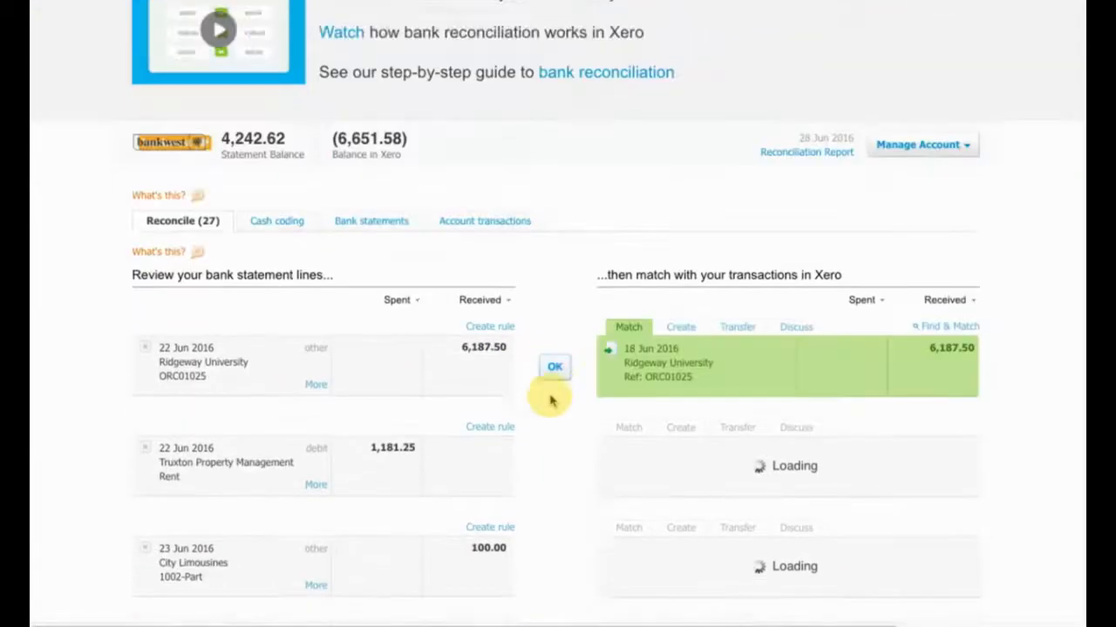
scroll(549, 399, "down", 1)
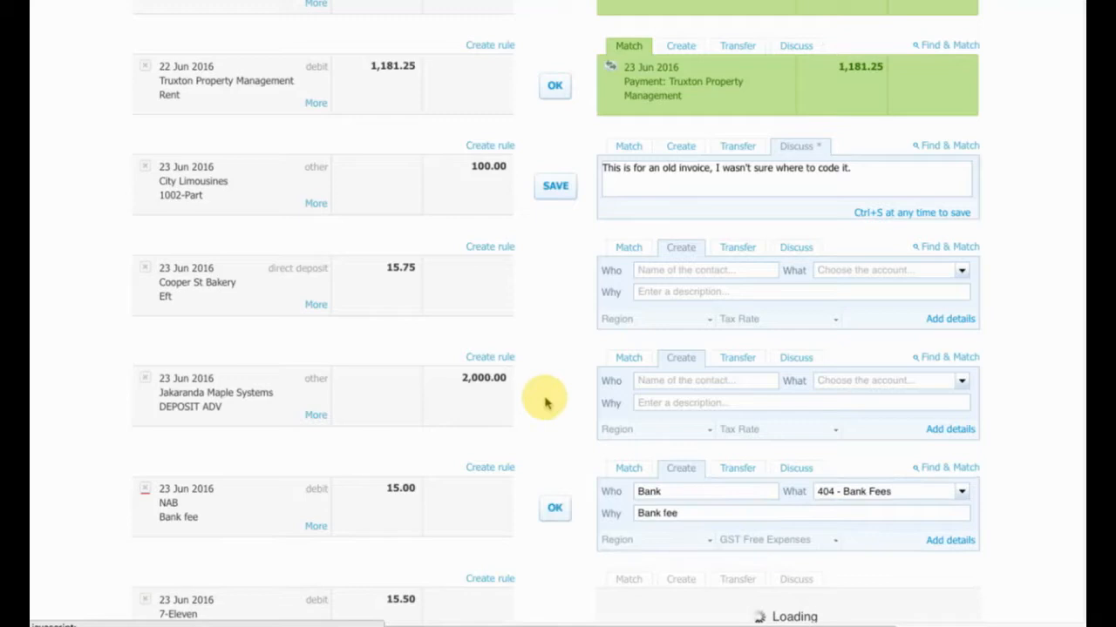
scroll(545, 401, "down", 4)
scroll(545, 401, "down", 2)
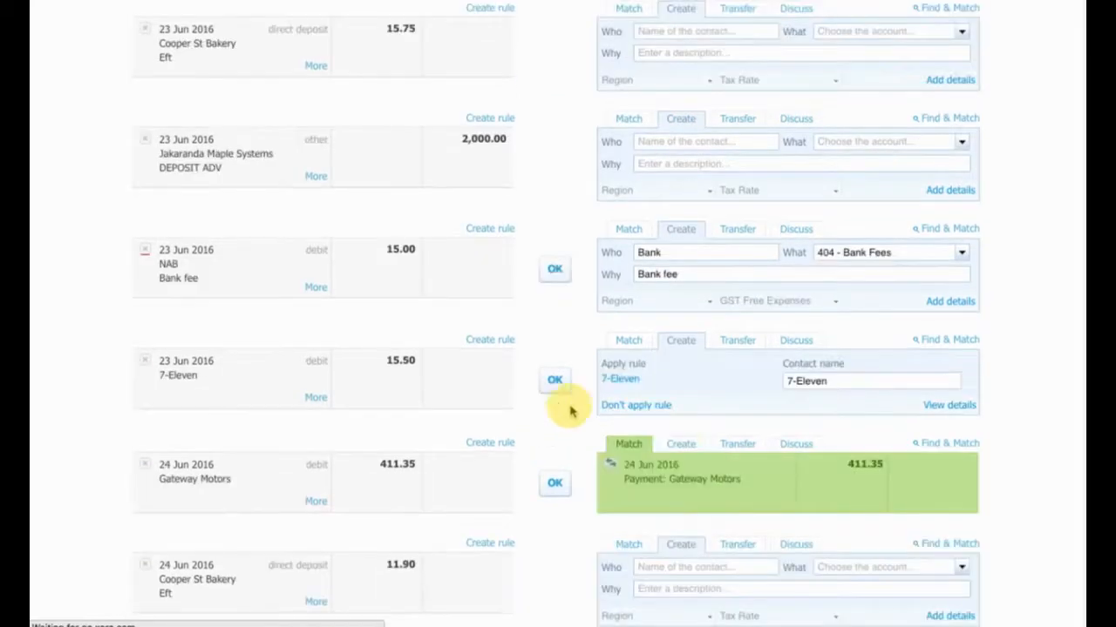
left_click(678, 445)
type("Ga")
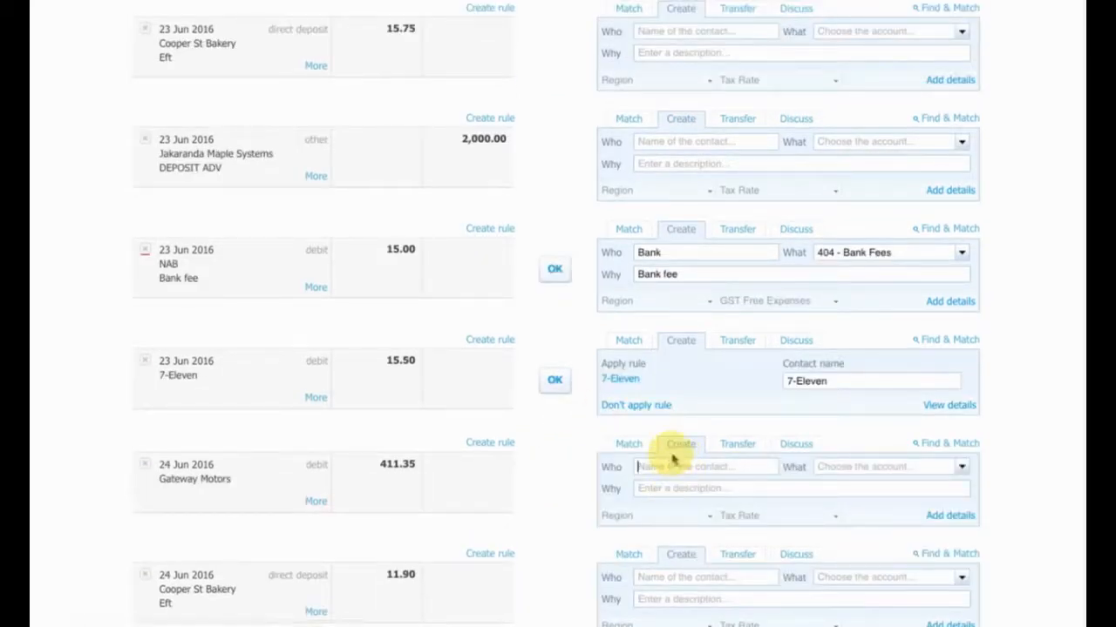
type("tewa")
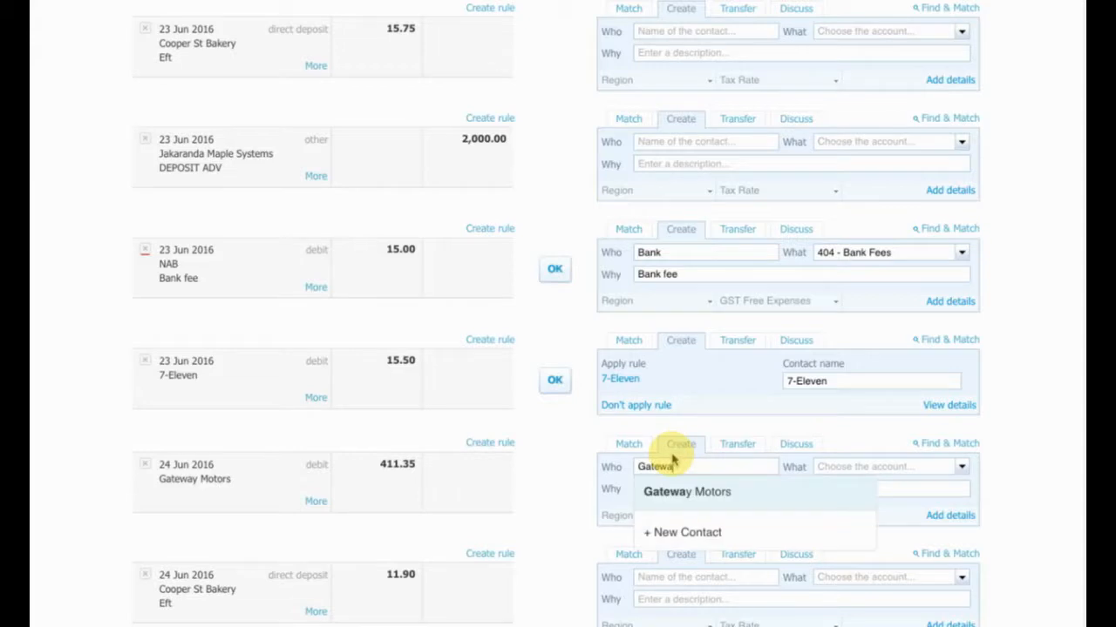
type("y Motors")
key("Tab")
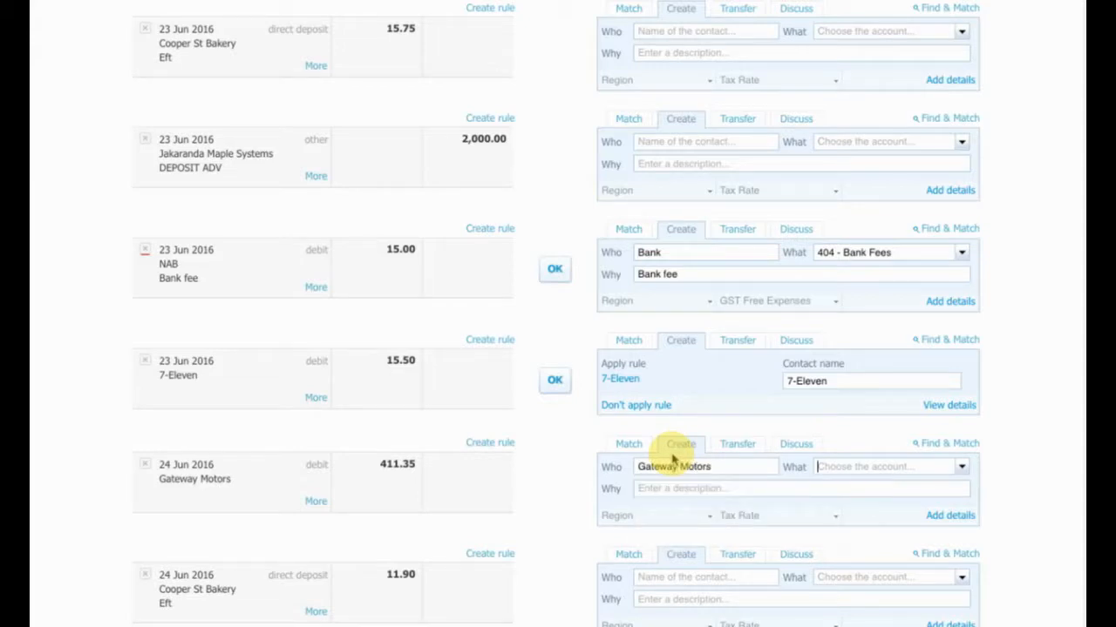
type("offi")
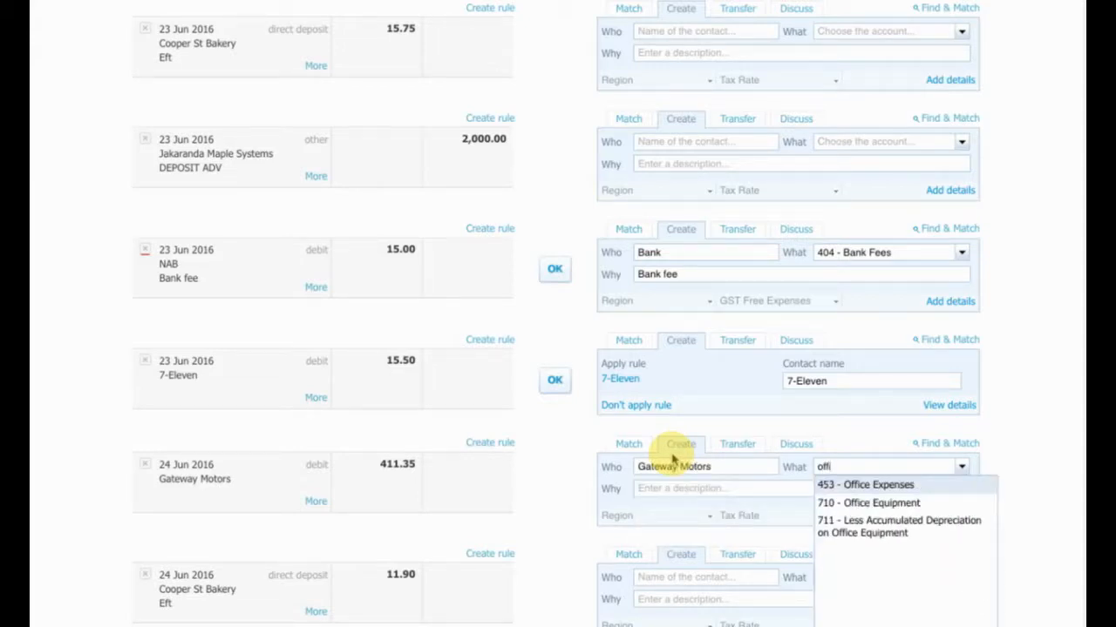
left_click(854, 502)
Step: Enter the description Computer for the 411.35 Gateway Motors line and reconcile it
left_click(726, 488)
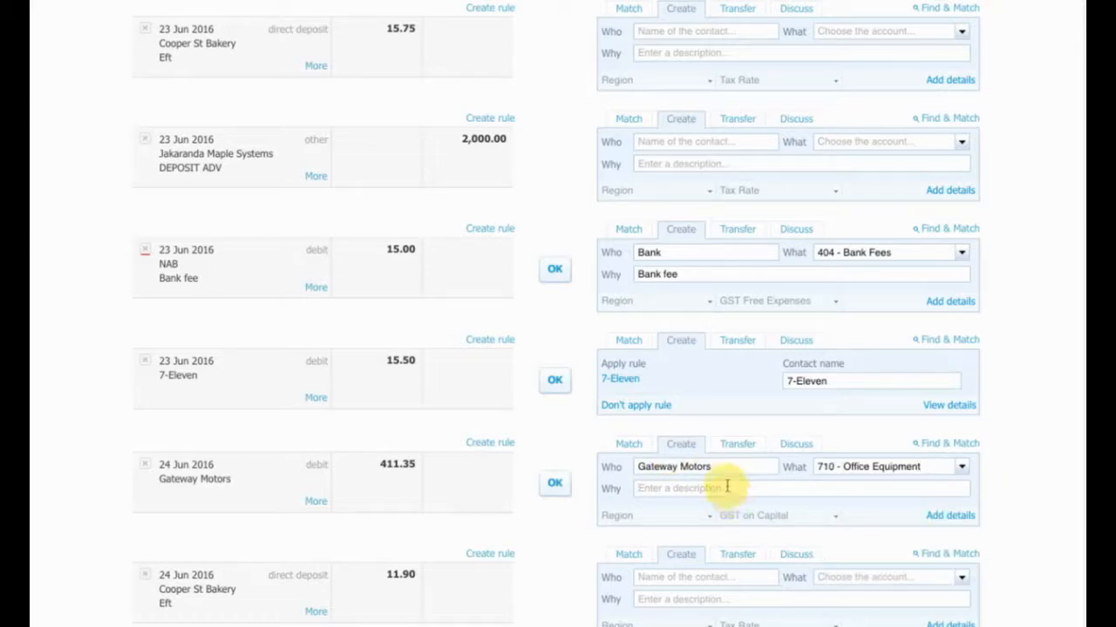
type("Motore")
key("BackSpace")
key("BackSpace")
key("BackSpace")
key("BackSpace")
key("BackSpace")
key("BackSpace")
type("Computer")
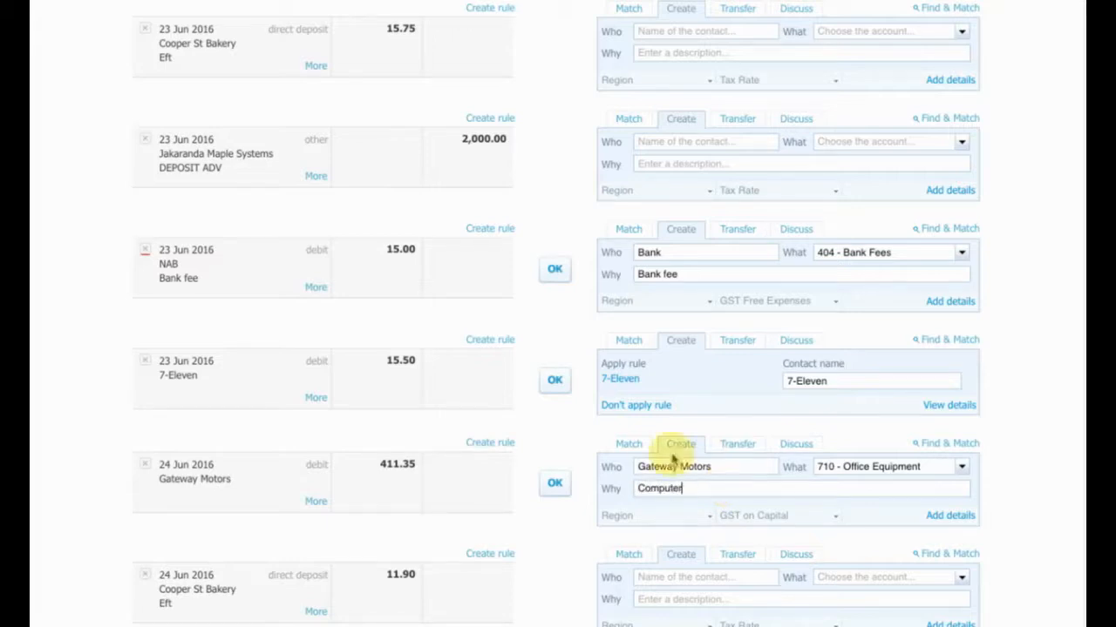
left_click(554, 485)
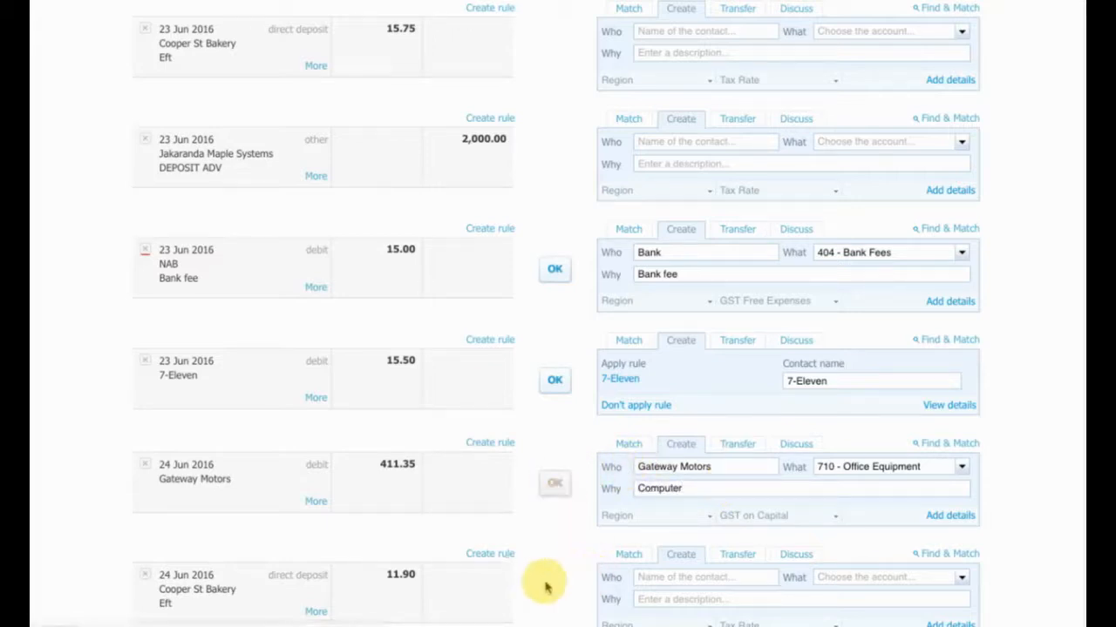
Step: Return to the Fixed Assets register and check the draft list for the Computer asset
scroll(288, 147, "up", 5)
scroll(297, 148, "up", 5)
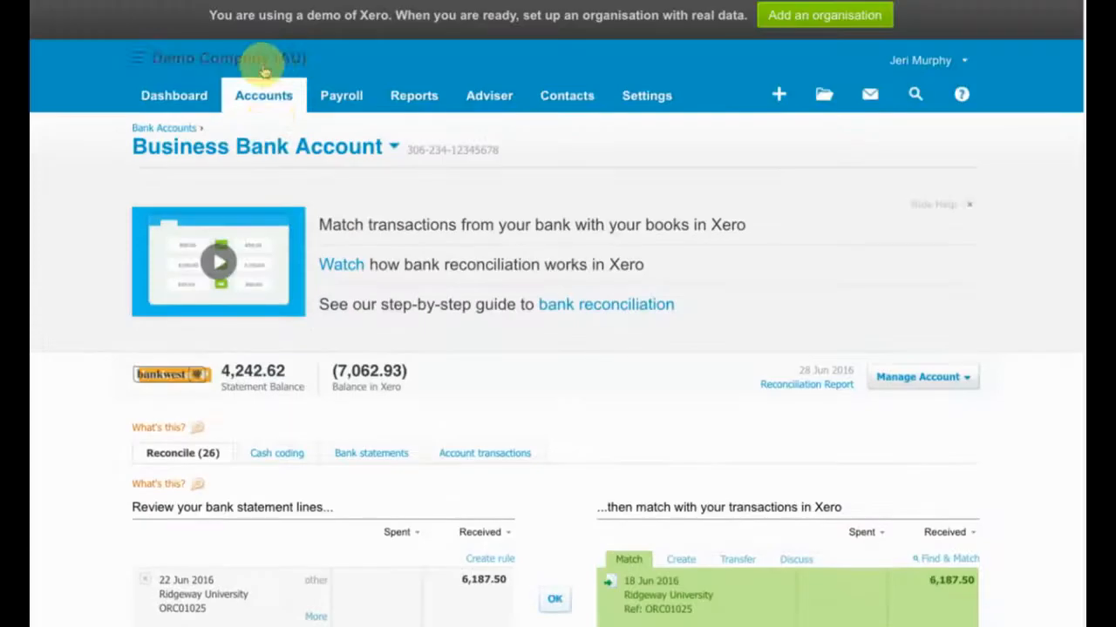
left_click(263, 95)
left_click(266, 317)
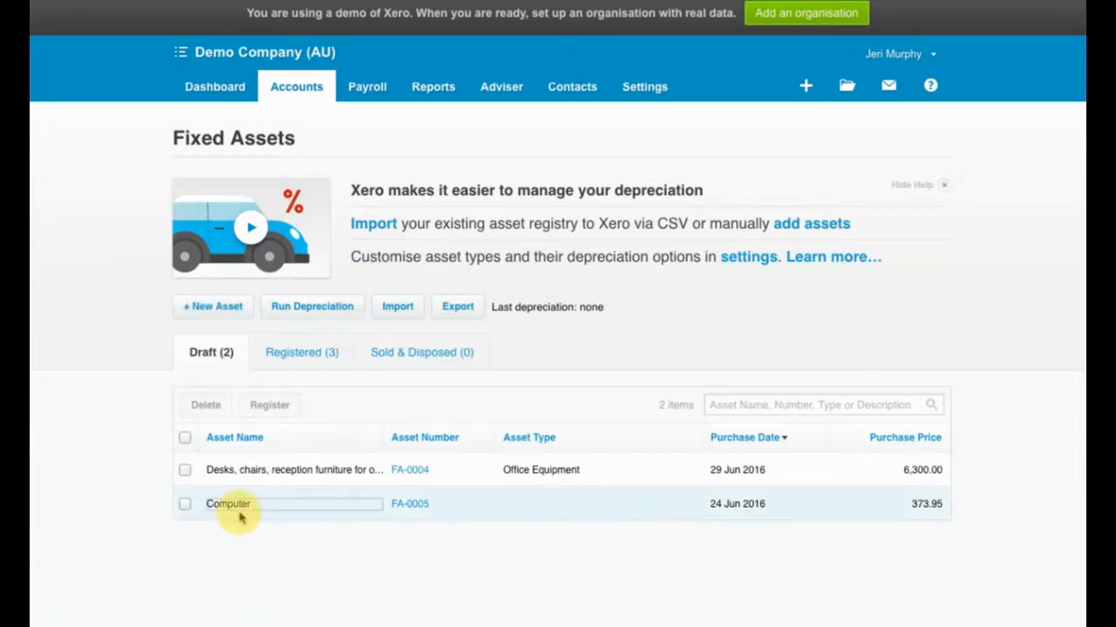
left_click(185, 504)
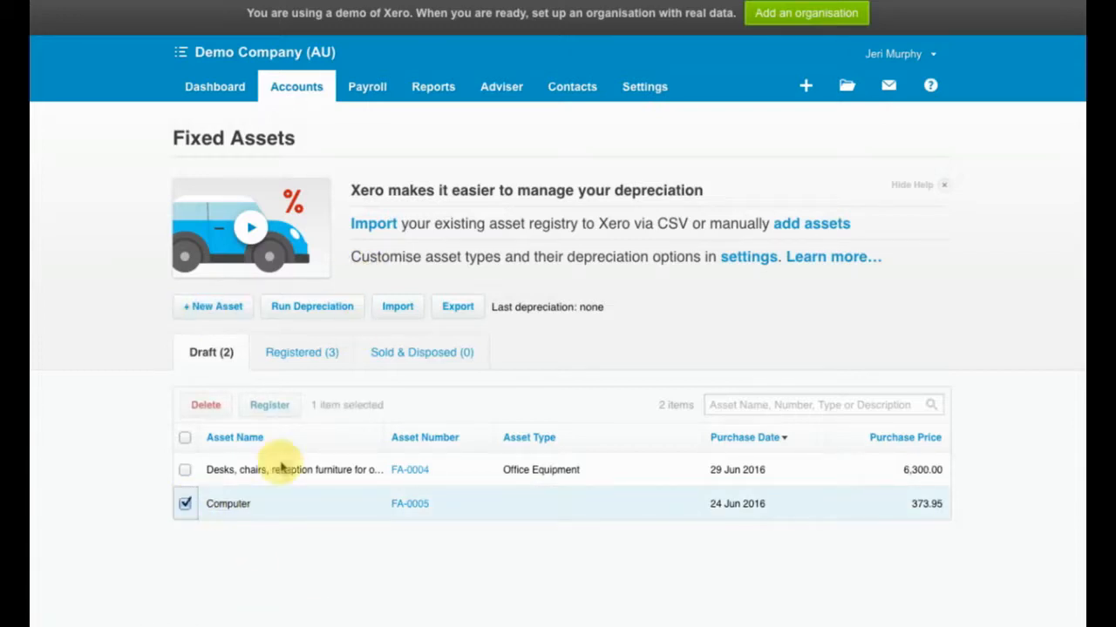
left_click(270, 406)
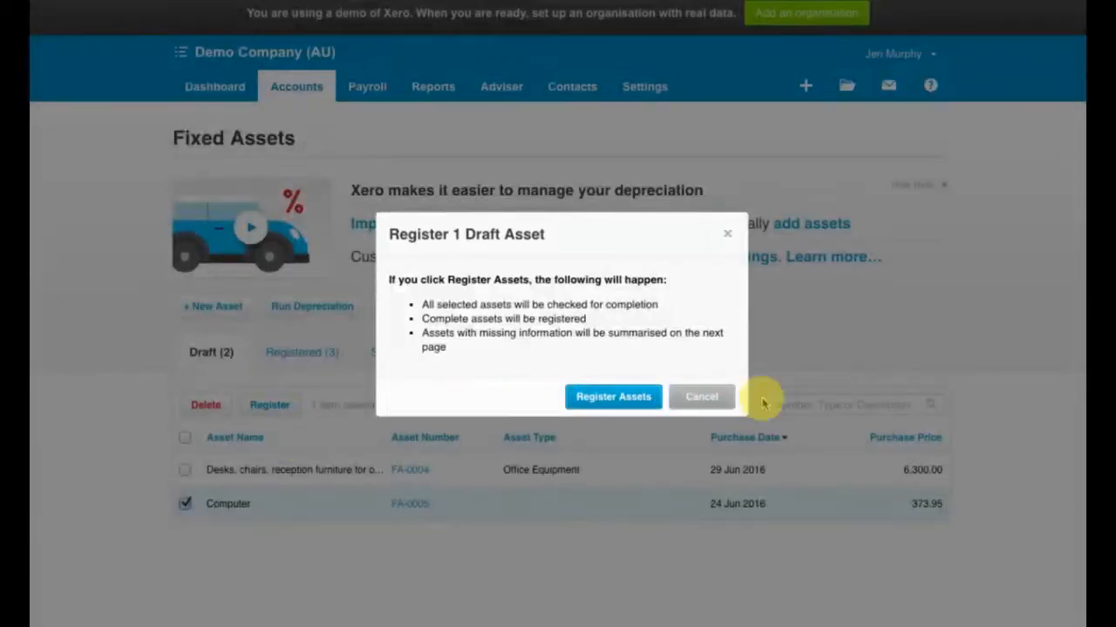
left_click(723, 407)
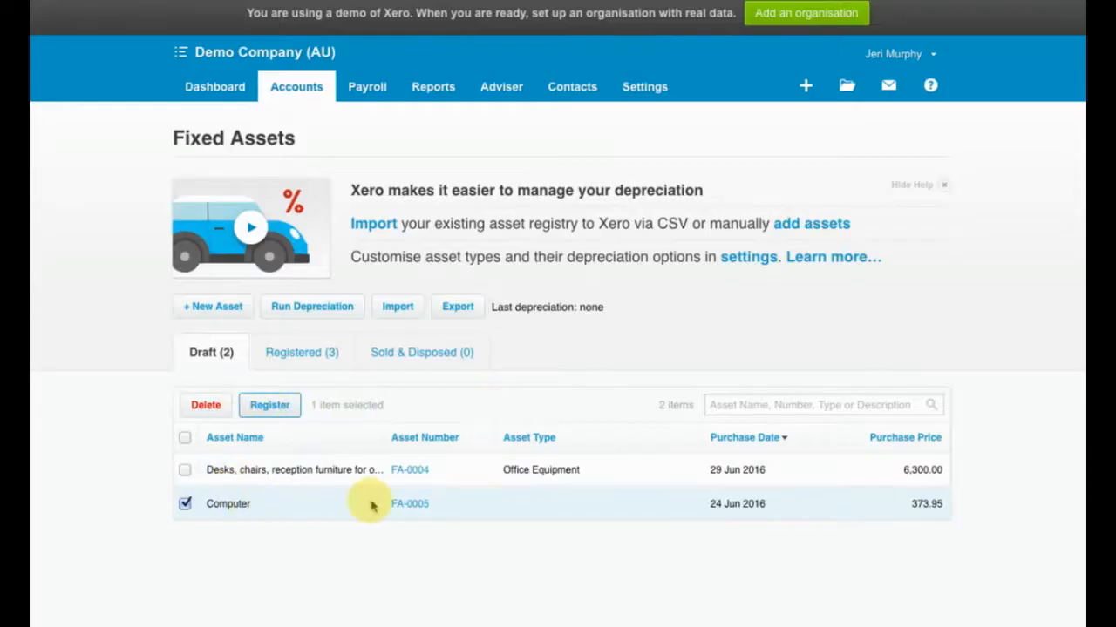
Step: Open the draft Computer asset FA-0005 for editing and set its asset type to Computer Equipment
left_click(411, 506)
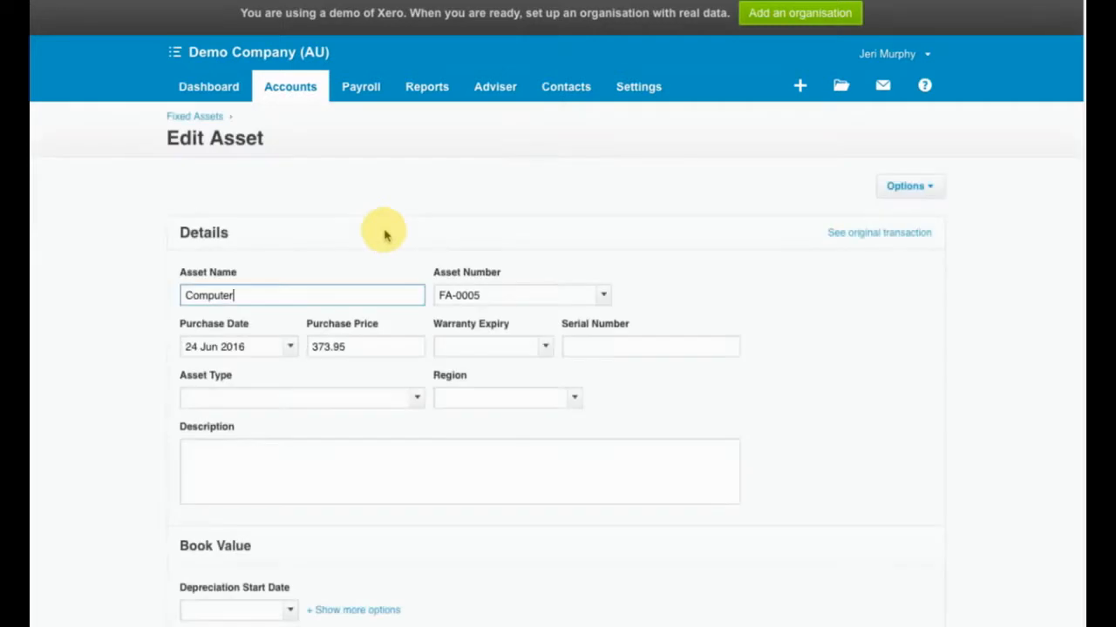
scroll(409, 398, "down", 1)
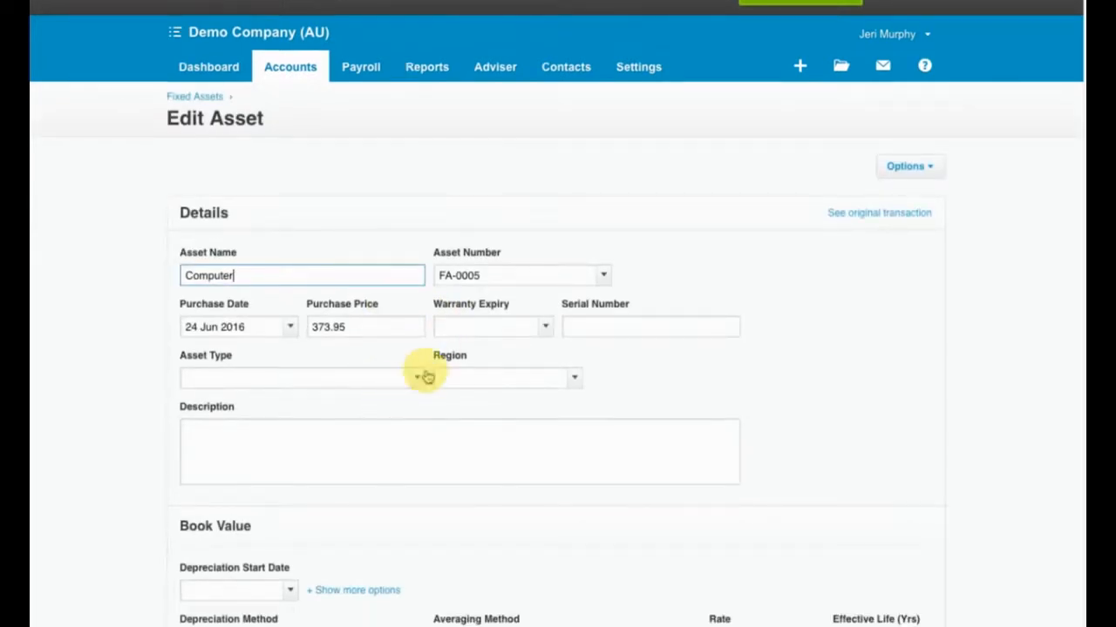
left_click(412, 398)
left_click(333, 432)
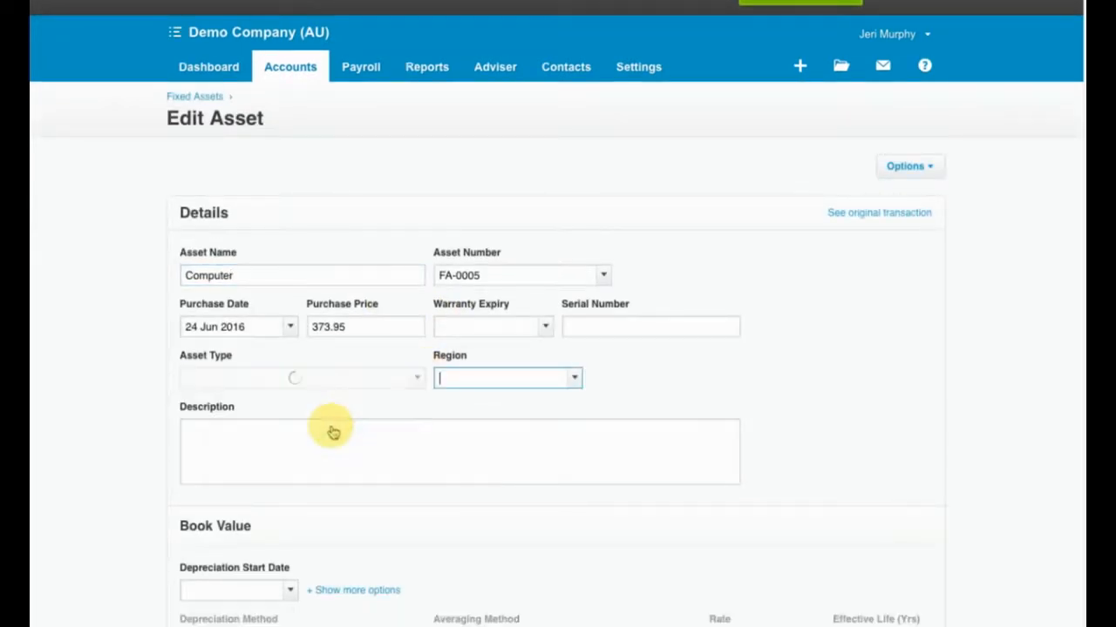
Step: Set the Computer asset's depreciation start date to 24 Jun 2016 and register the asset
scroll(324, 425, "down", 5)
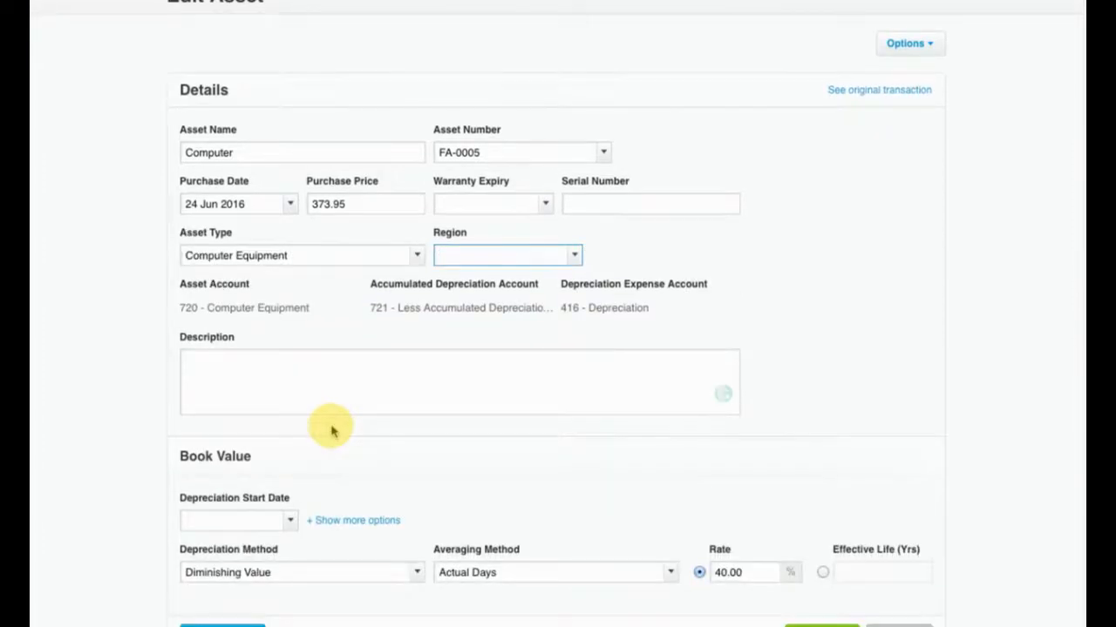
left_click(291, 438)
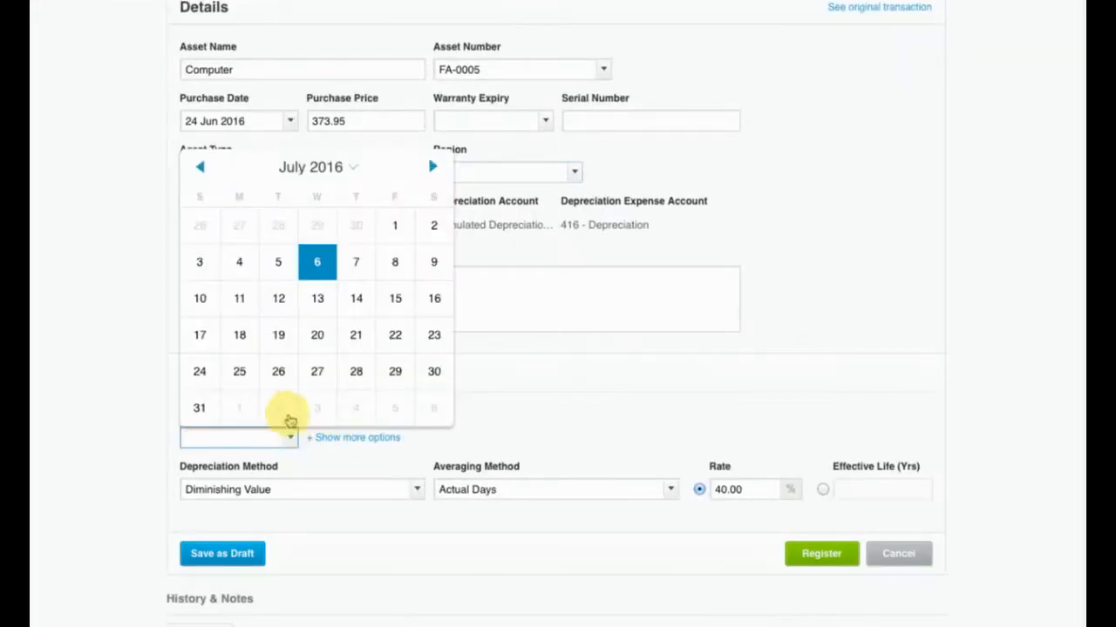
left_click(199, 166)
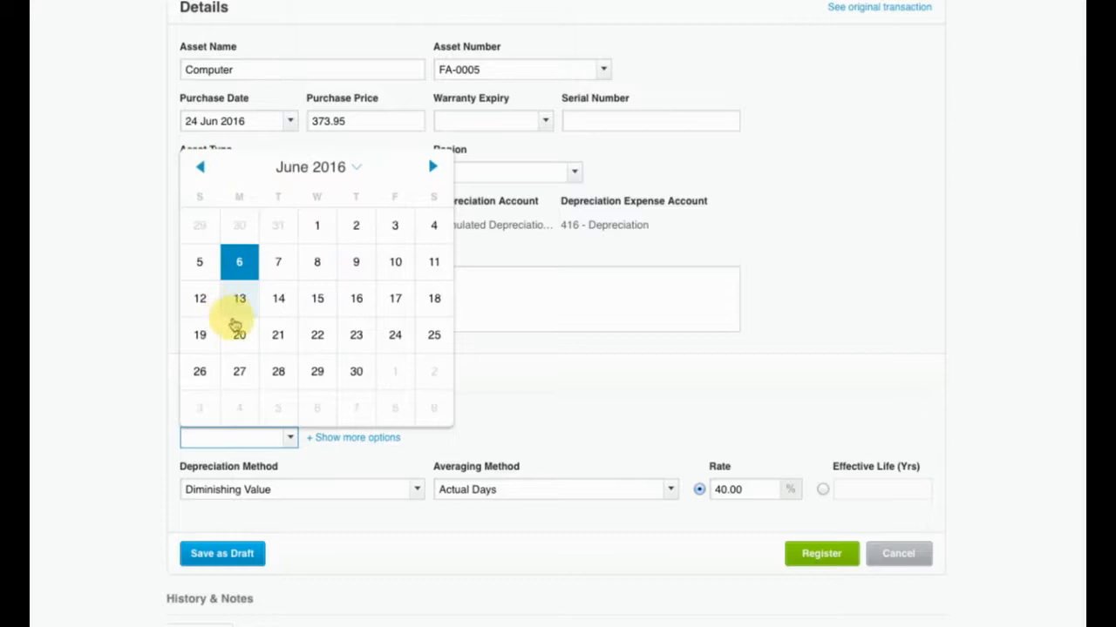
left_click(402, 342)
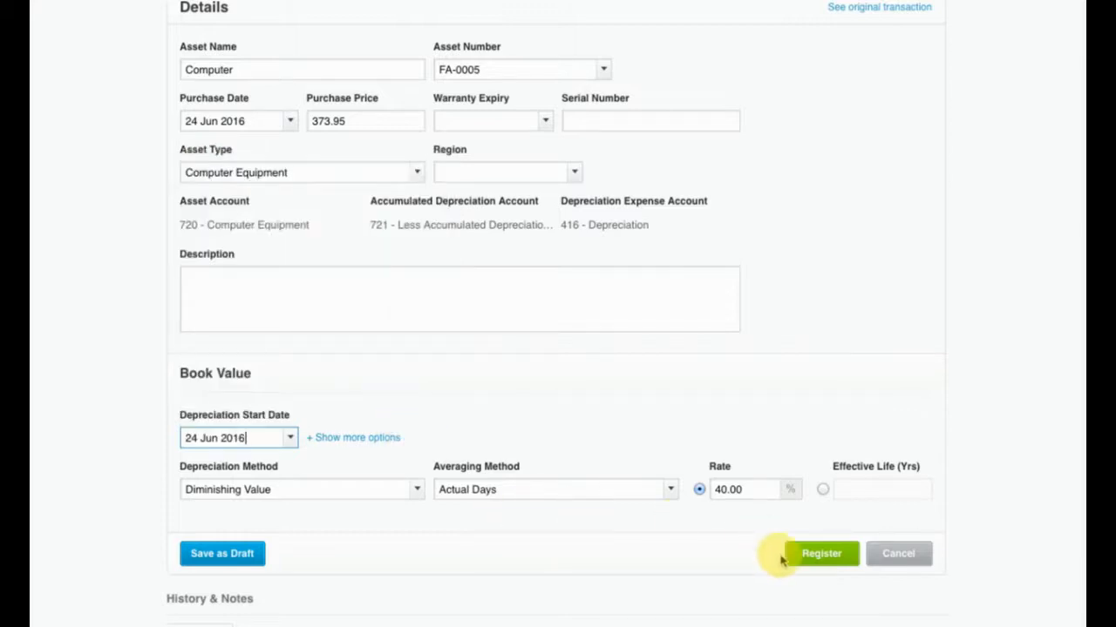
left_click(838, 556)
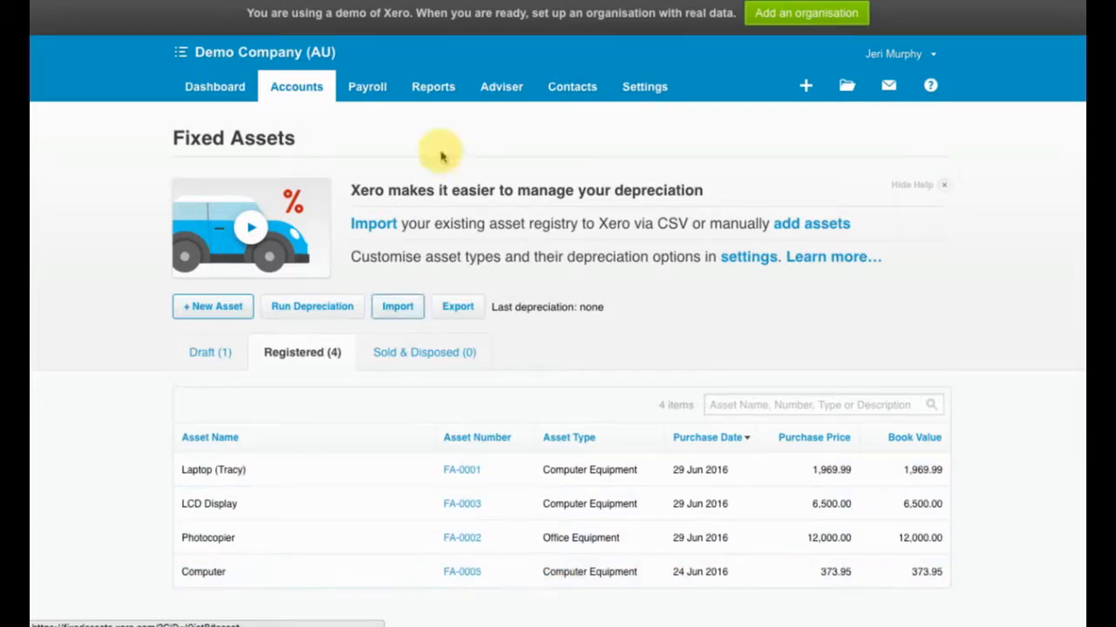
Step: Open the Chart of Accounts in a separate browser tab and show only the asset accounts
left_click(637, 84)
right_click(642, 167)
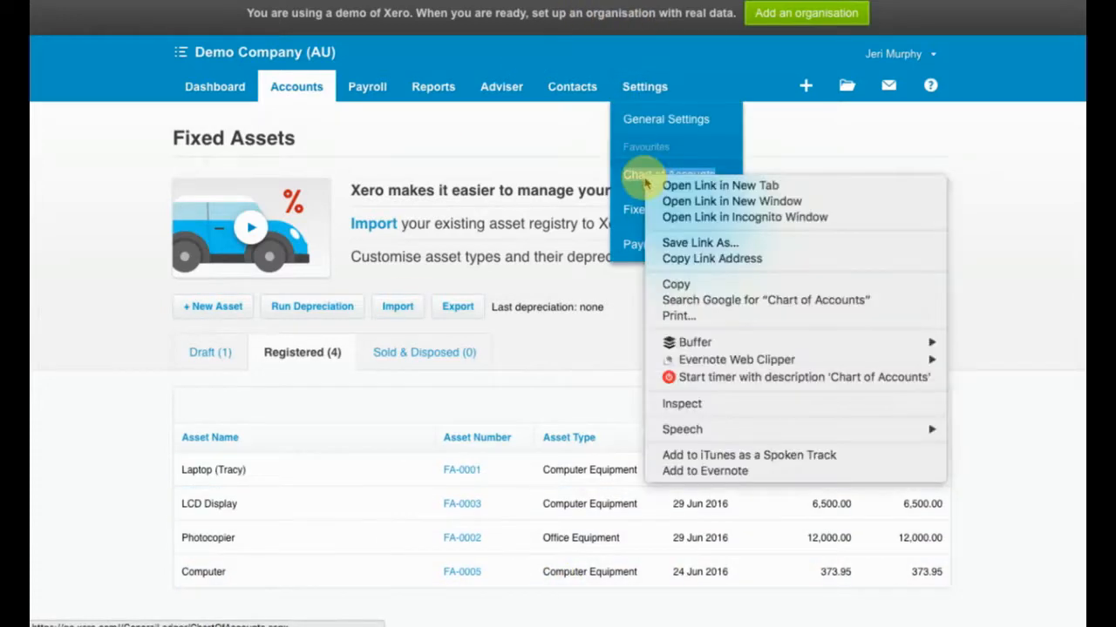
left_click(678, 183)
key("ctrl+Tab")
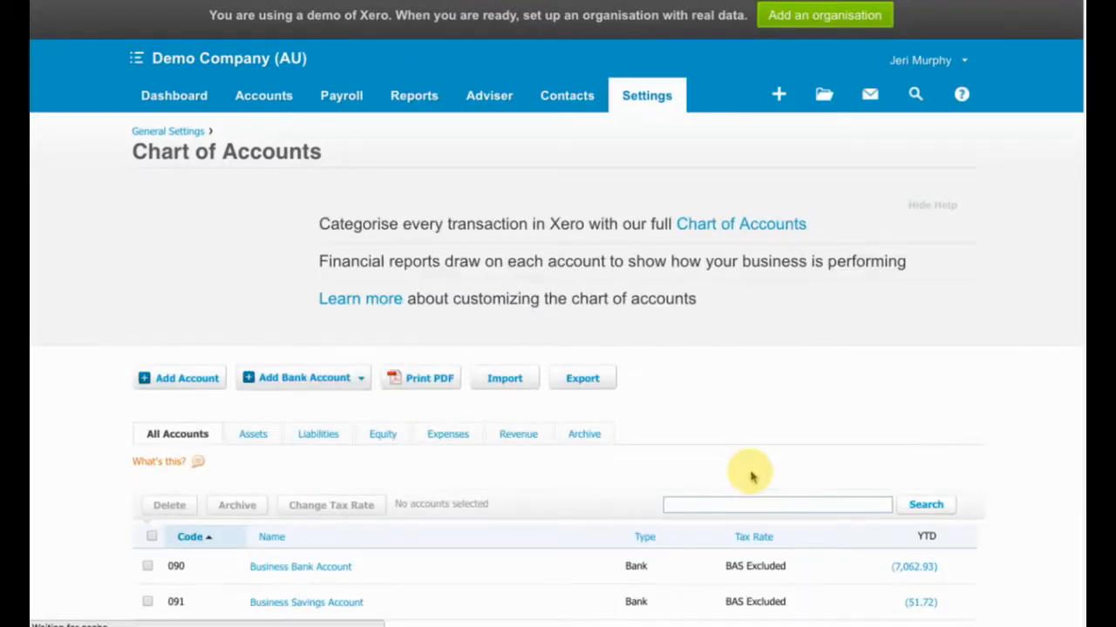
left_click(254, 436)
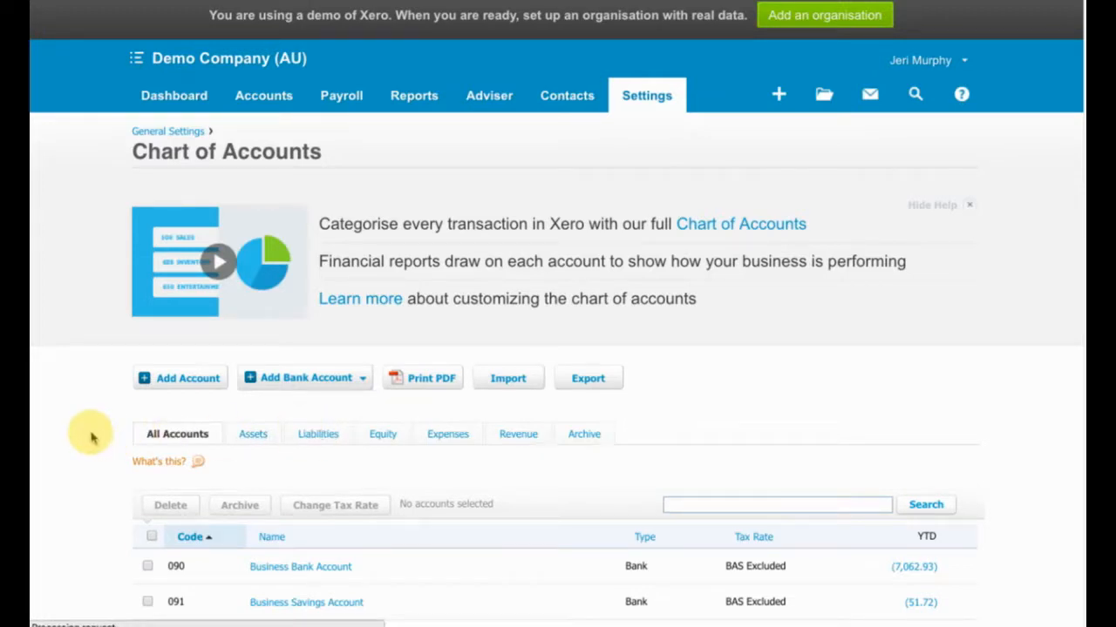
scroll(92, 437, "down", 1)
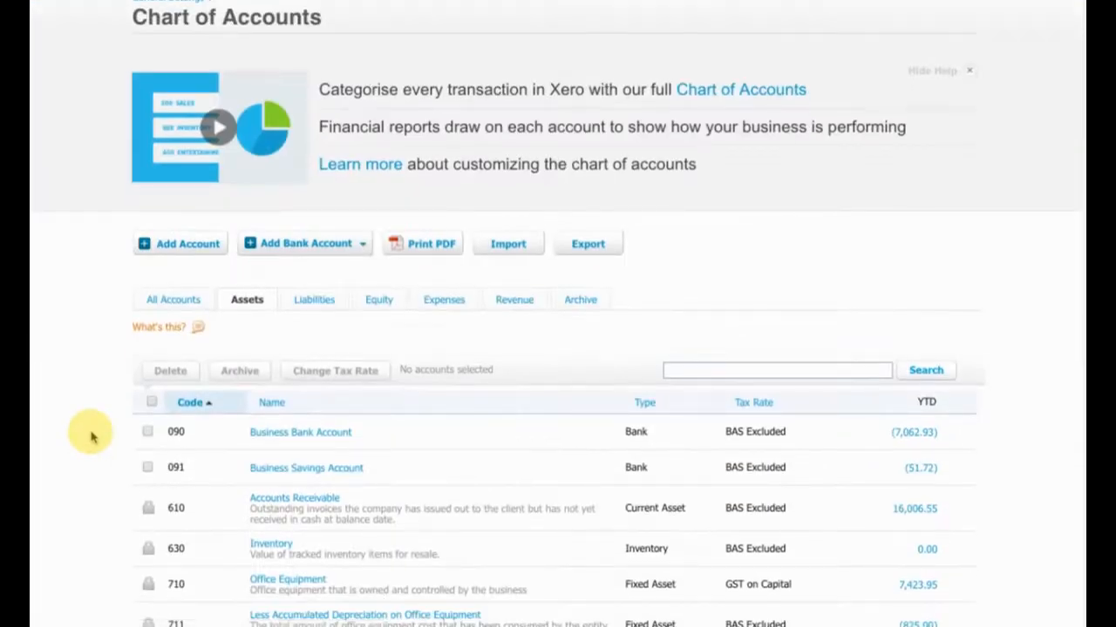
scroll(91, 438, "down", 2)
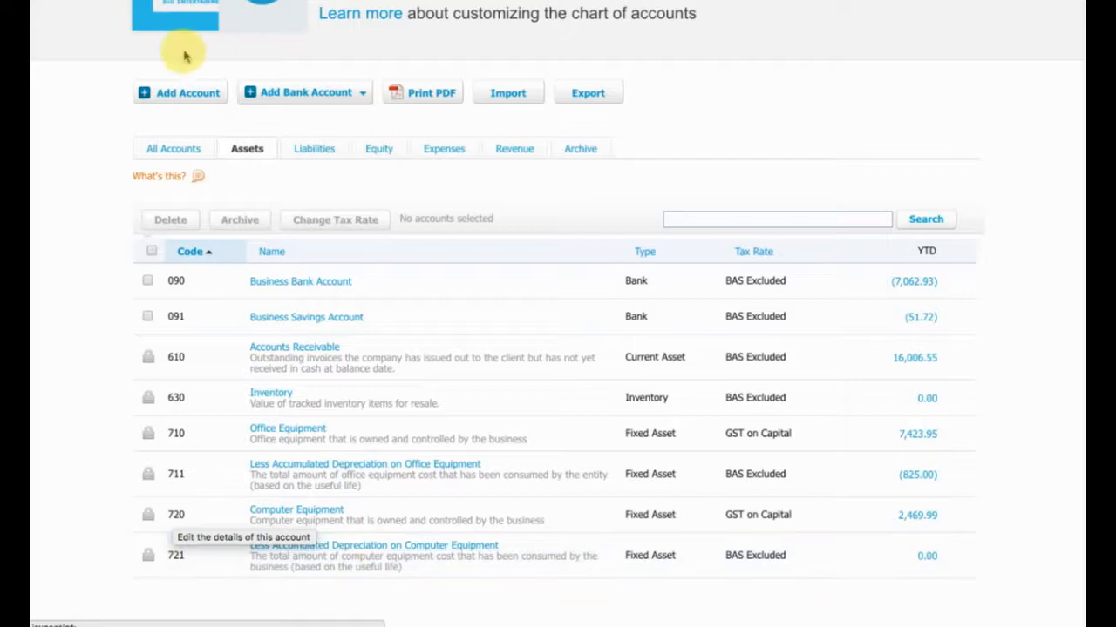
Step: Start adding a new account and set its account type to Fixed Asset
left_click(181, 96)
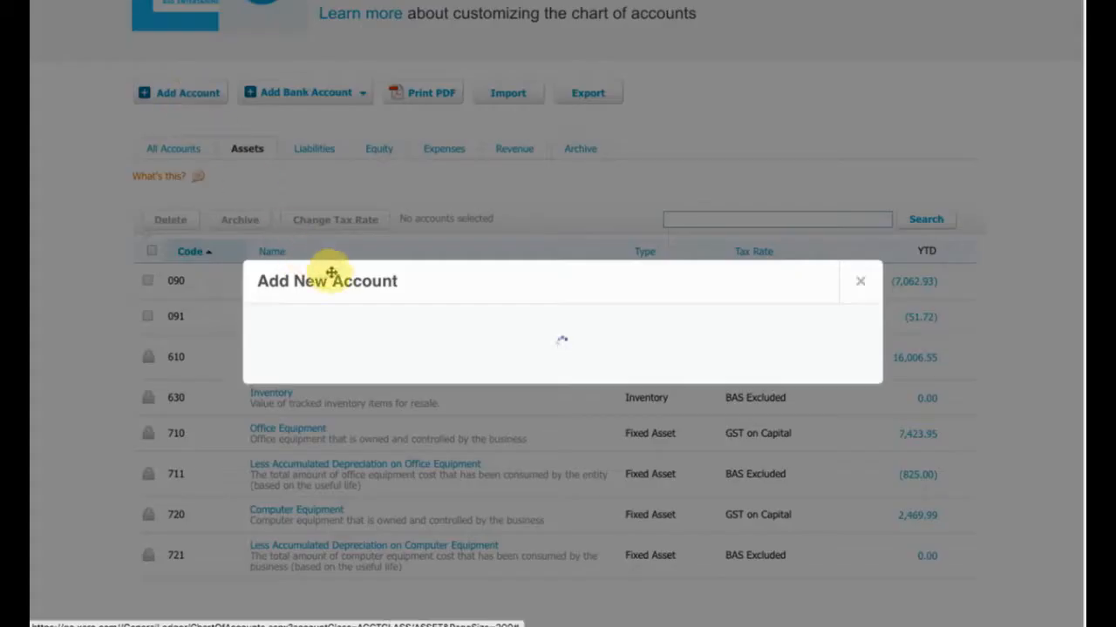
left_click(293, 144)
type("Moto")
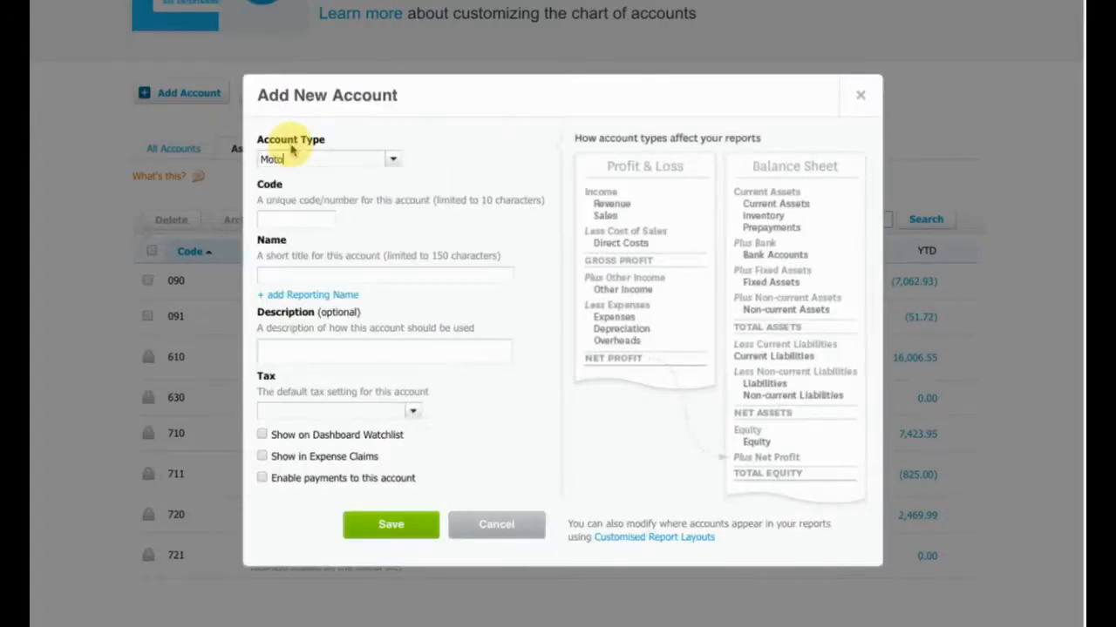
key("BackSpace")
key("BackSpace")
key("BackSpace")
key("BackSpace")
type("fix")
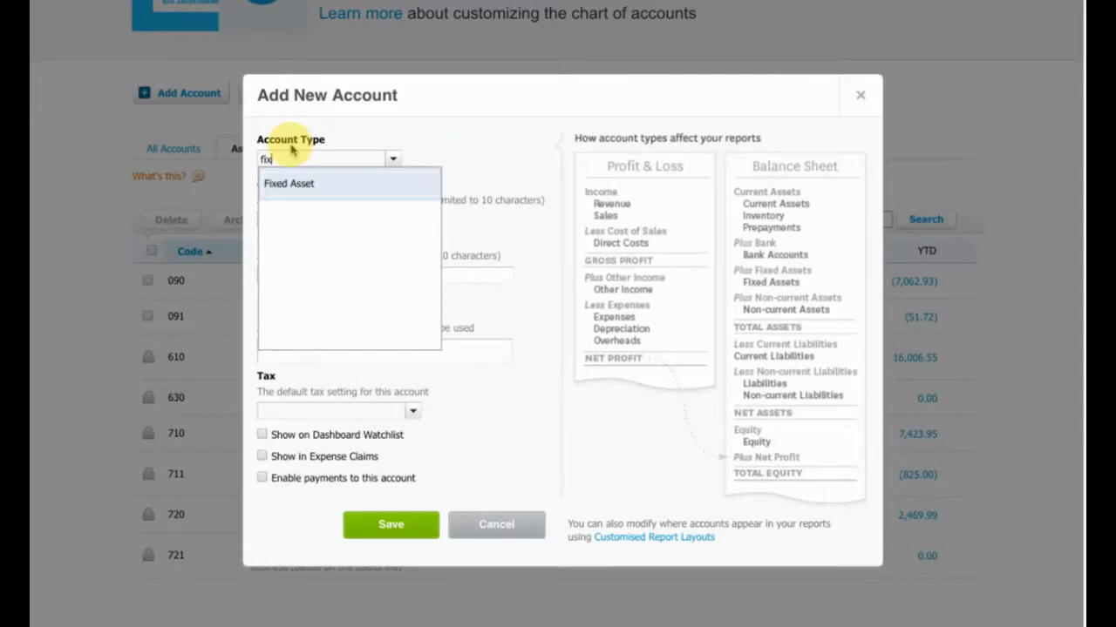
key("Tab")
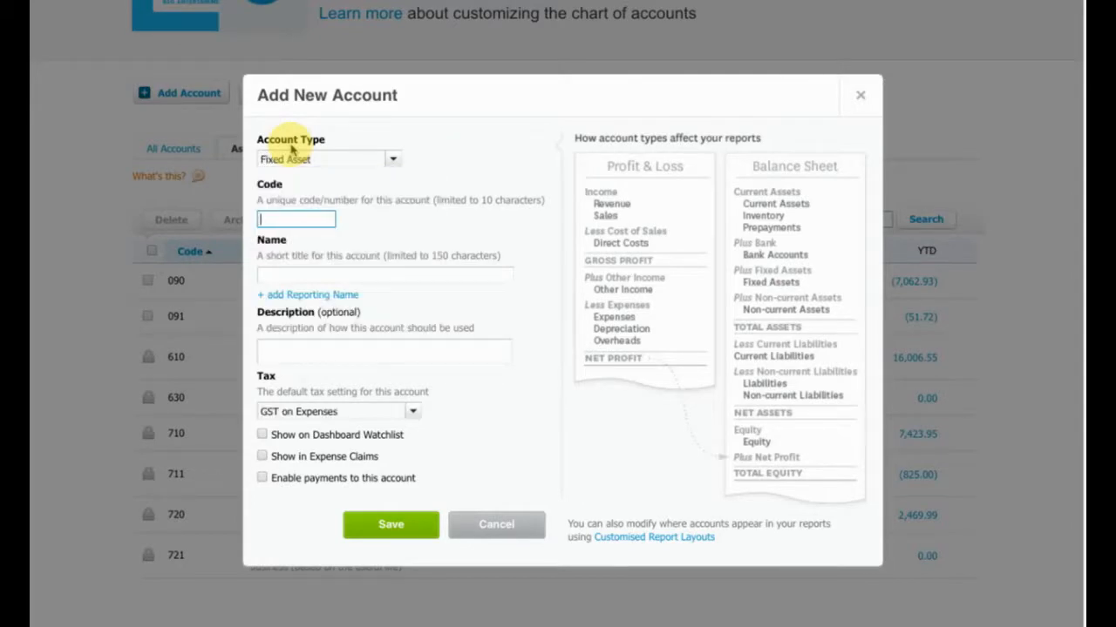
Step: Give the new fixed asset account the code 730 and the name Motor Vehicles at Cost
type("730")
key("Tab")
type("Motor ")
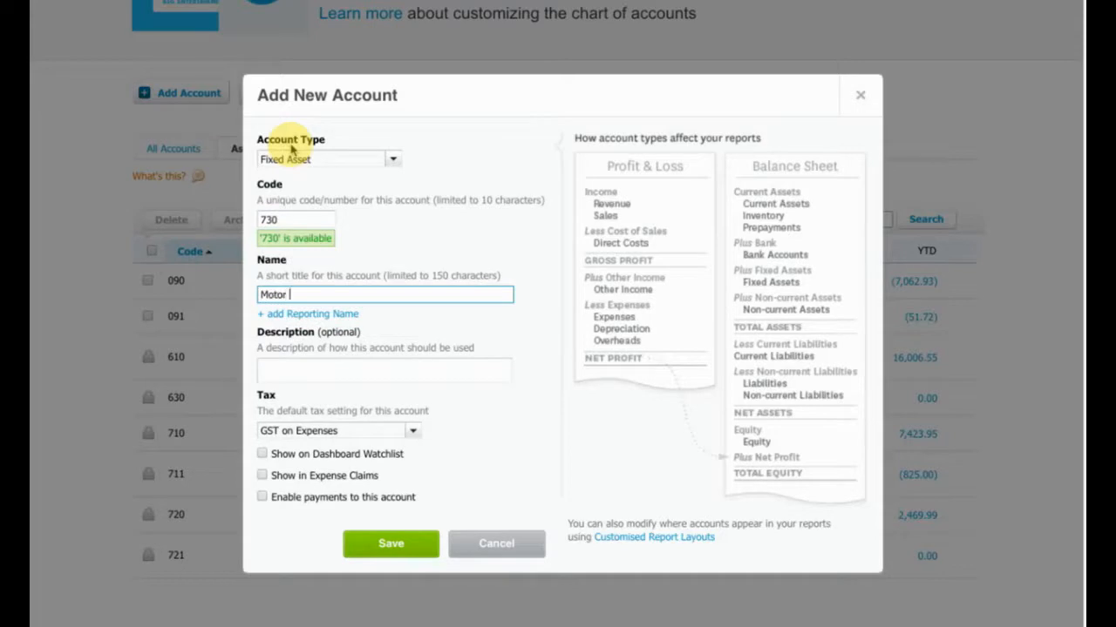
type("Vehicles at Cost")
key("Tab")
key("Tab")
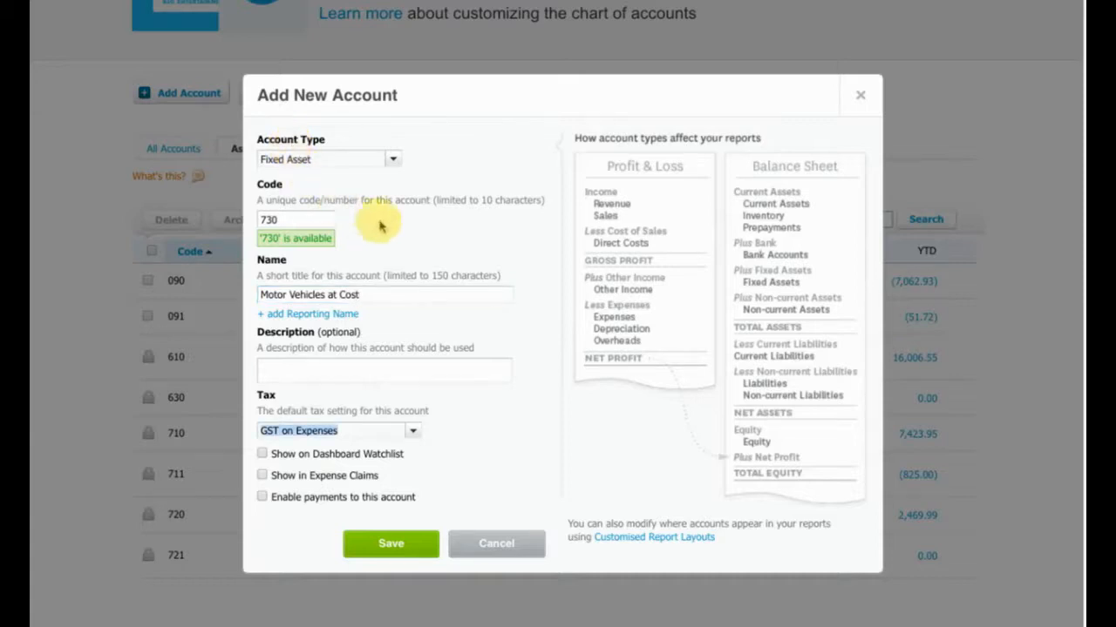
Step: Set the default tax of the Motor Vehicles at Cost account to GST on Capital and save the account
left_click(413, 431)
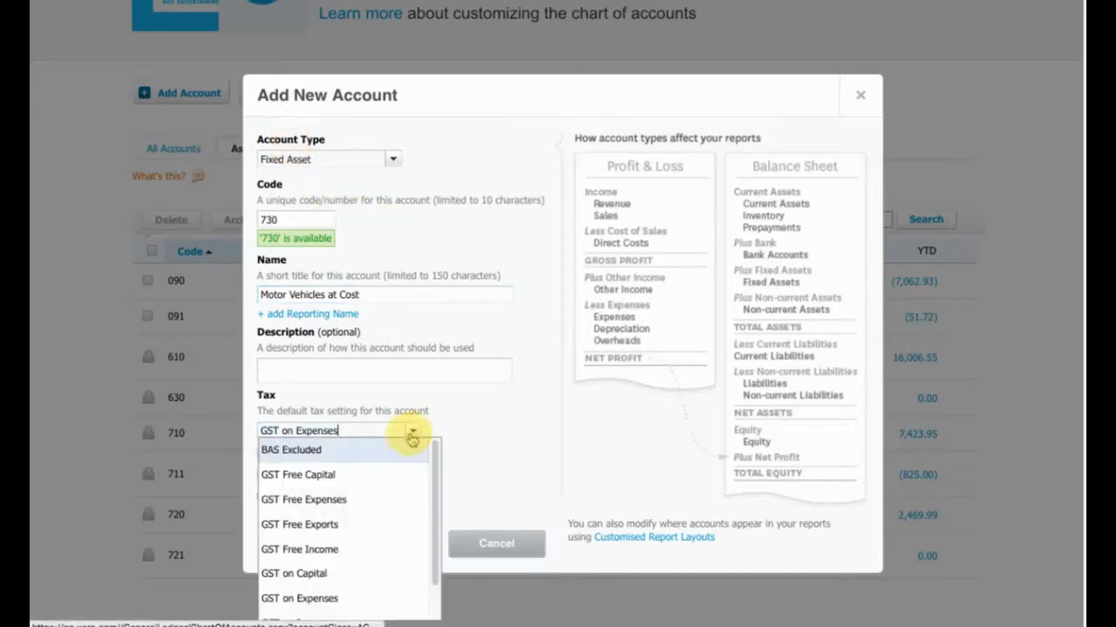
left_click(347, 574)
left_click(394, 549)
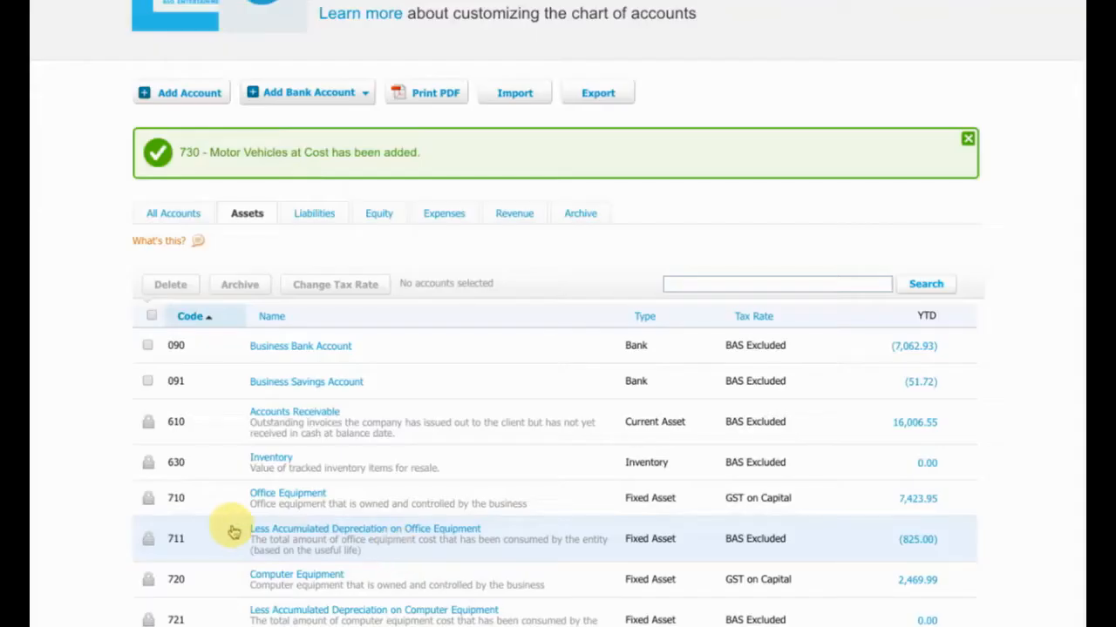
scroll(234, 532, "down", 1)
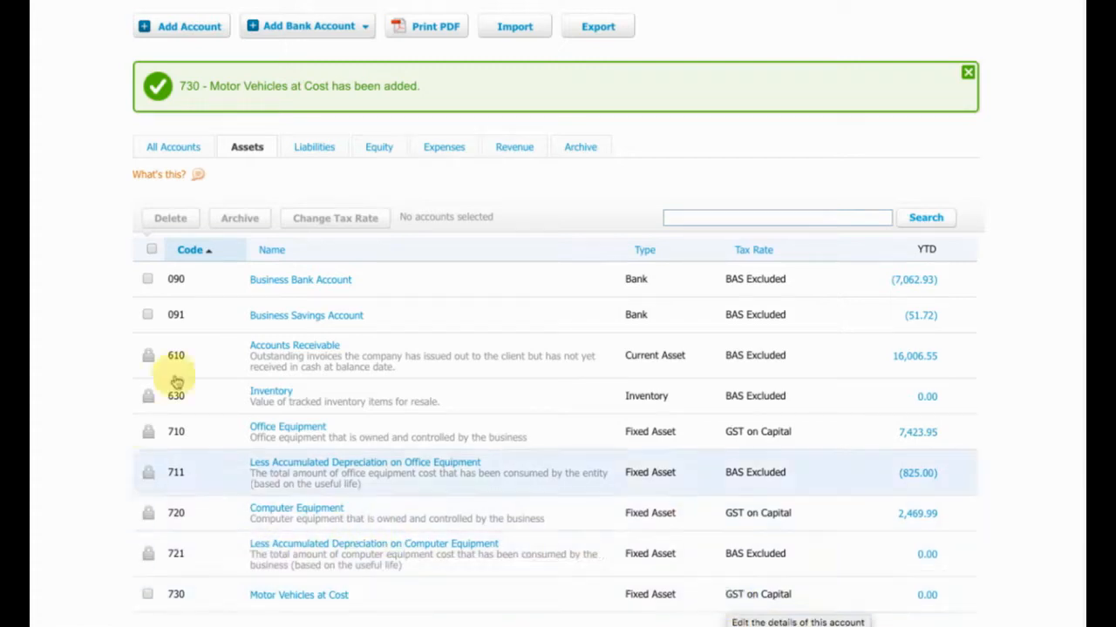
Step: Start adding another account of type Fixed Asset with the code 731
left_click(200, 28)
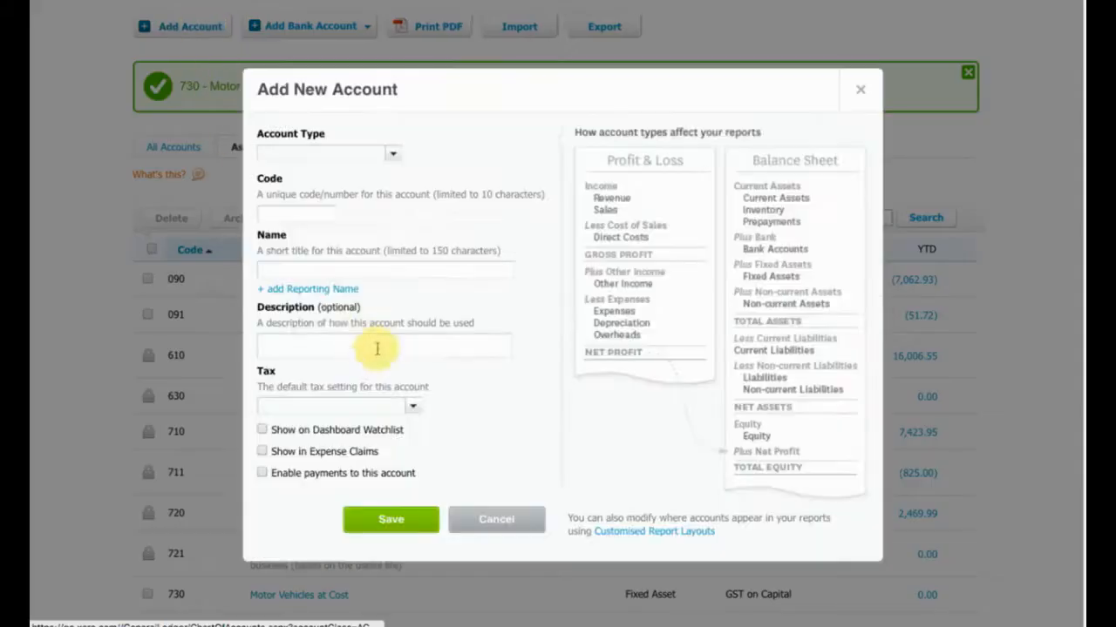
left_click(389, 157)
type("Fix")
key("Tab")
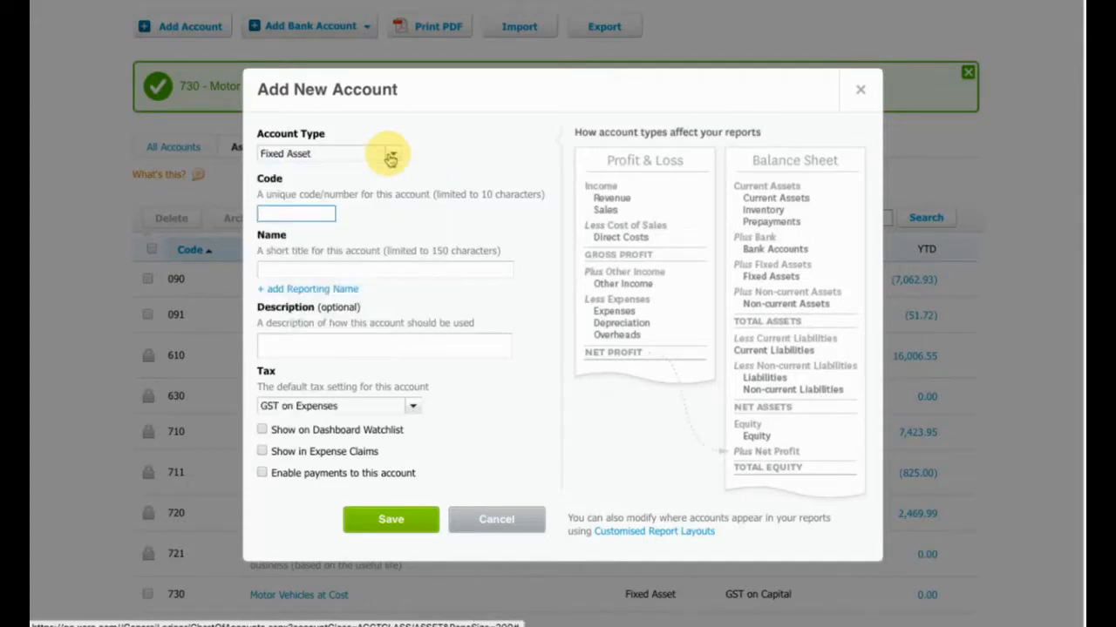
type("731")
key("Tab")
key("Tab")
Step: Name account 731 Less Accumulated Depreciation on Motor Vehicles
left_click(332, 288)
type("Less Ac")
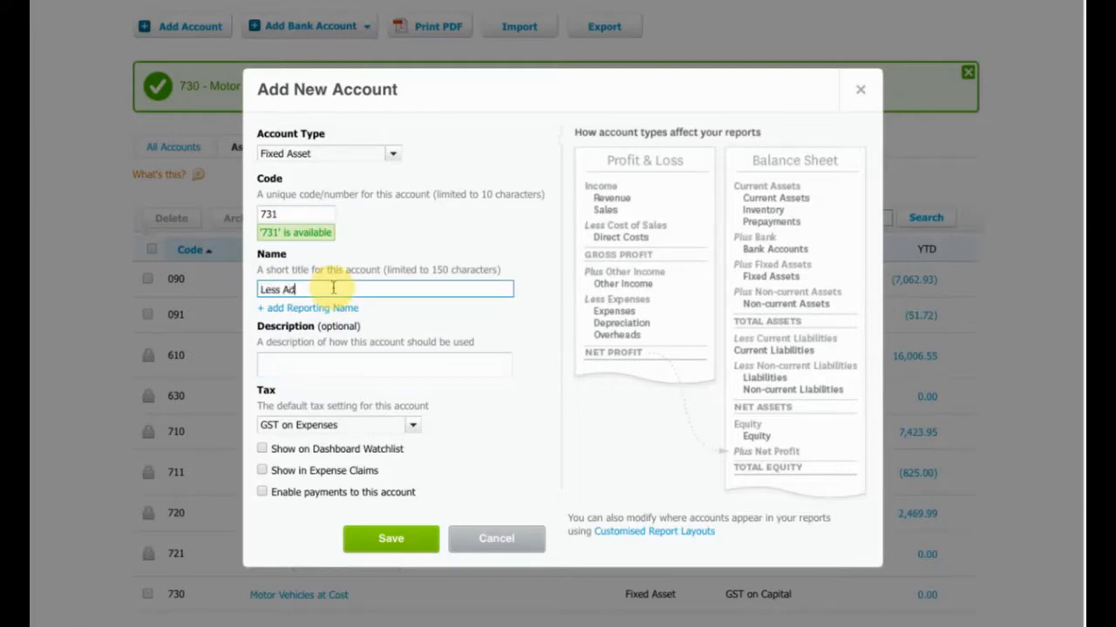
type("cumulated Depreciation on Motor Vehicles")
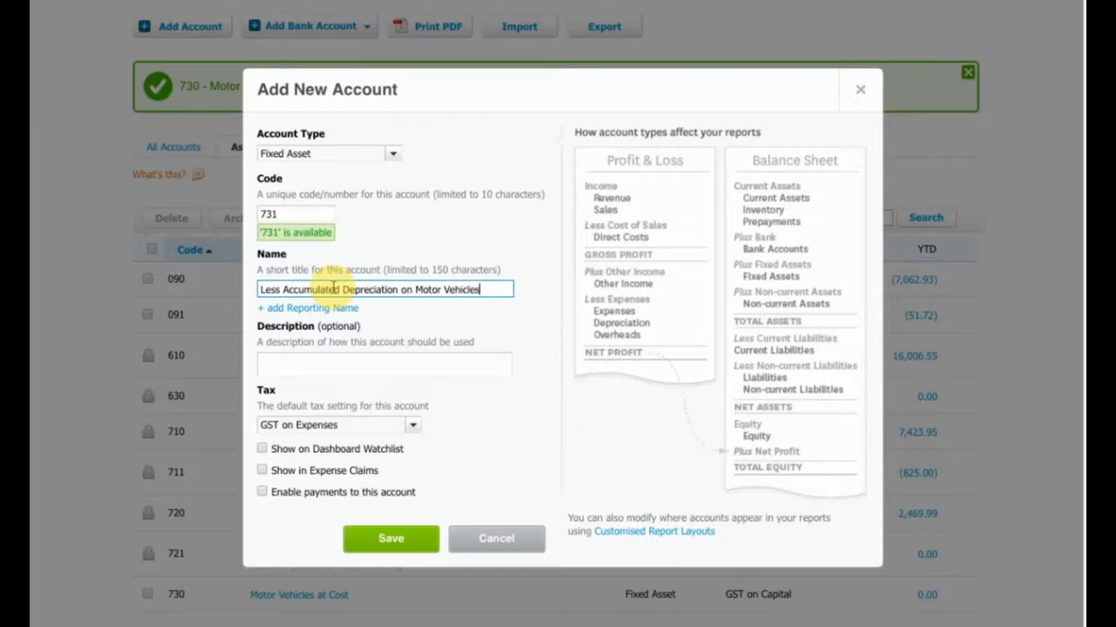
key("Tab")
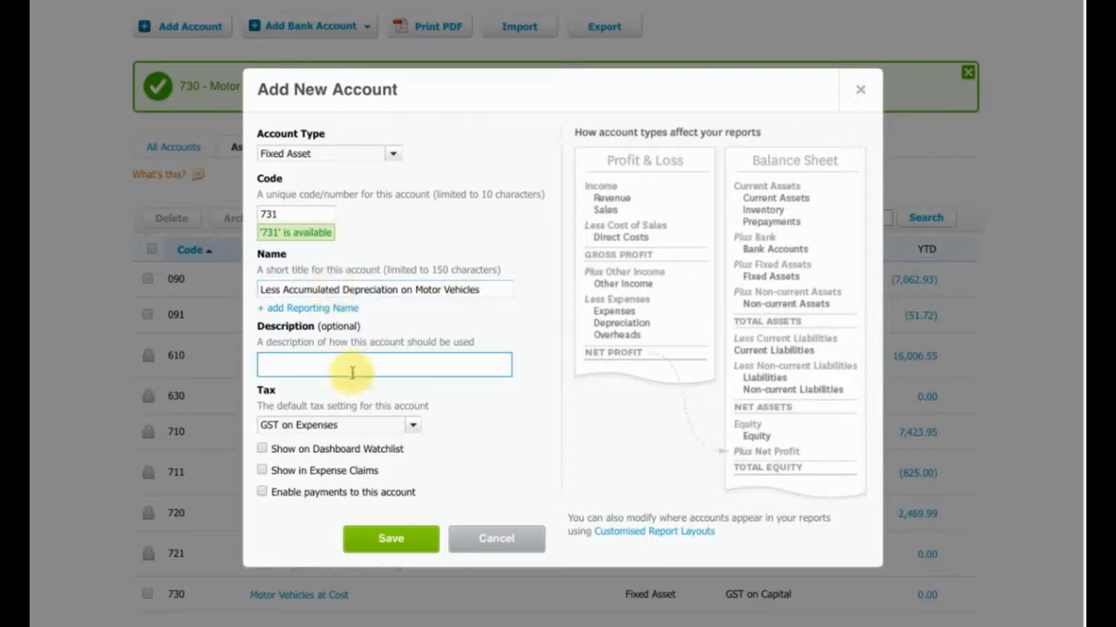
Step: Set the default tax of account 731 to BAS Excluded and save the account
left_click(416, 425)
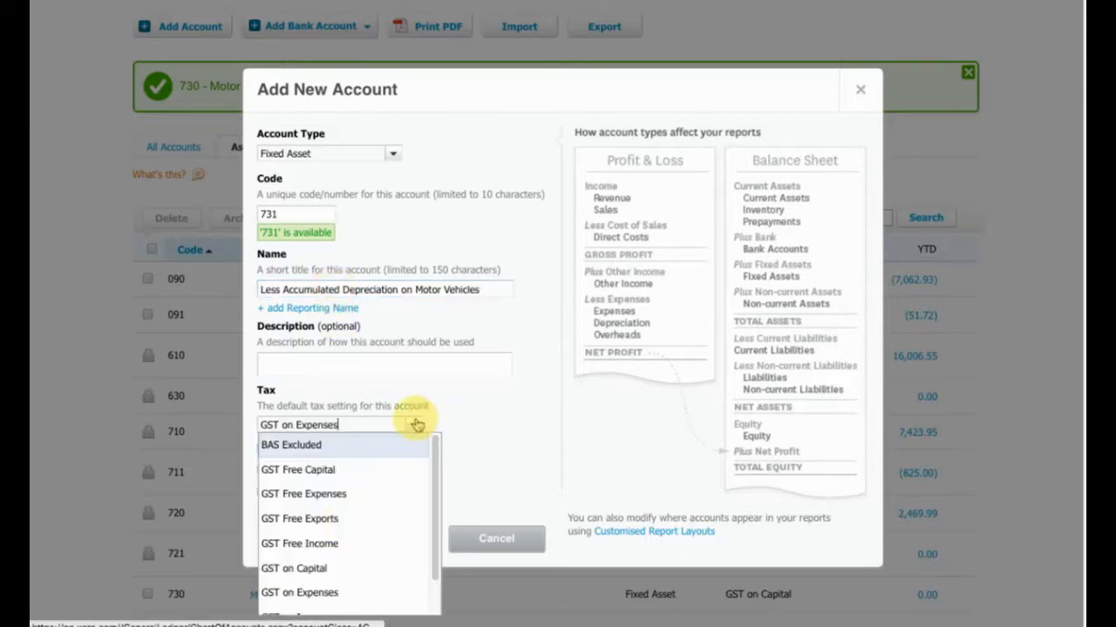
left_click(324, 447)
left_click(390, 540)
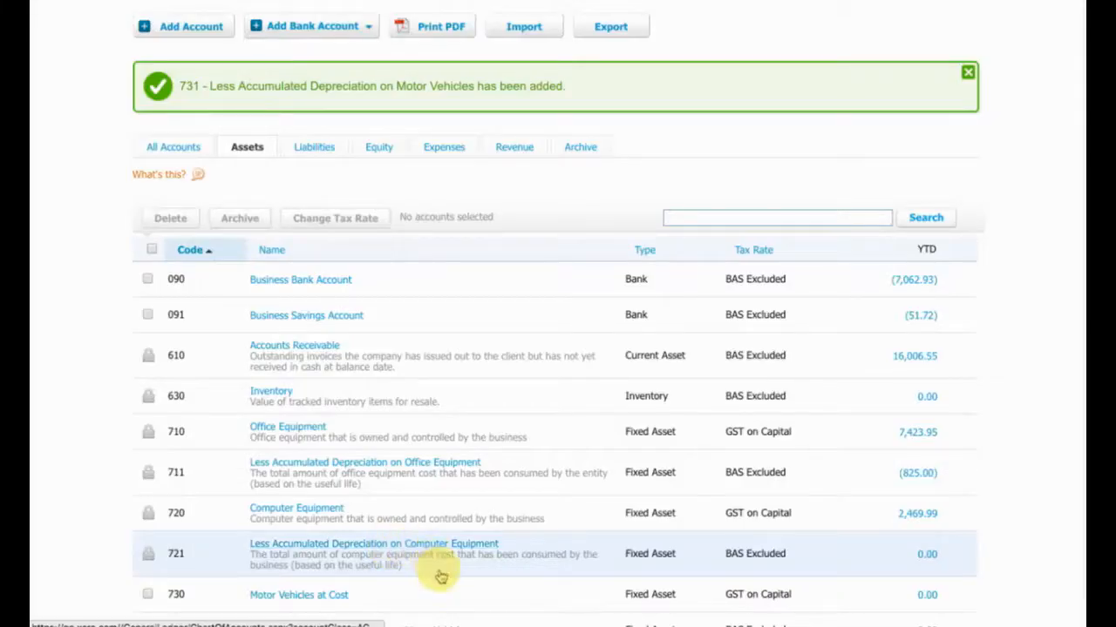
scroll(428, 575, "down", 1)
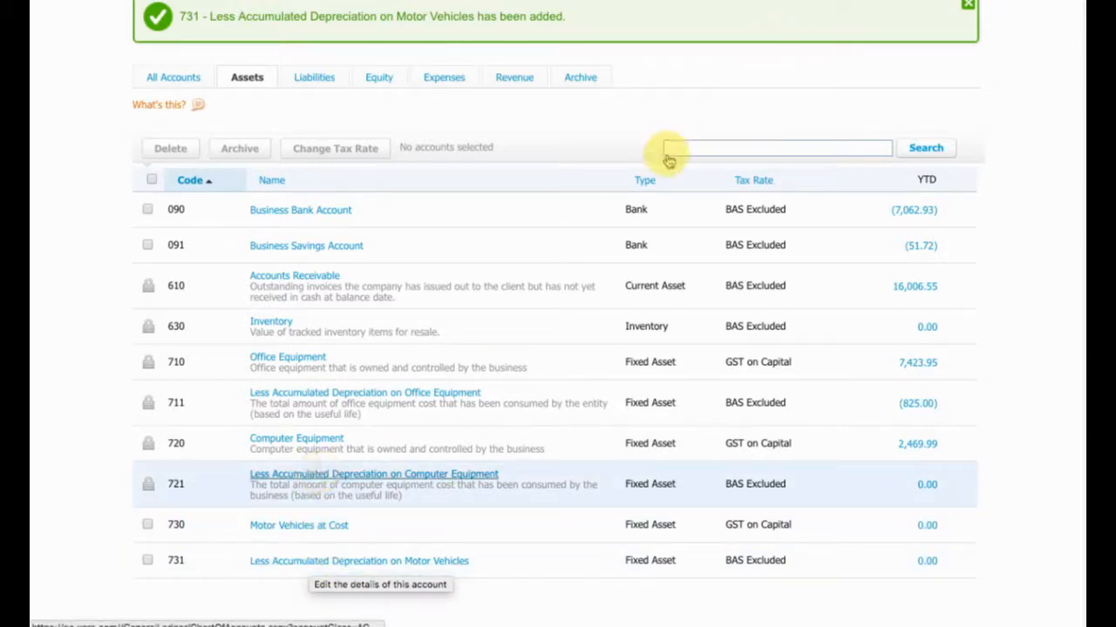
Step: Leave the Chart of Accounts and open the organisation's General Settings
scroll(669, 160, "up", 5)
left_click(642, 95)
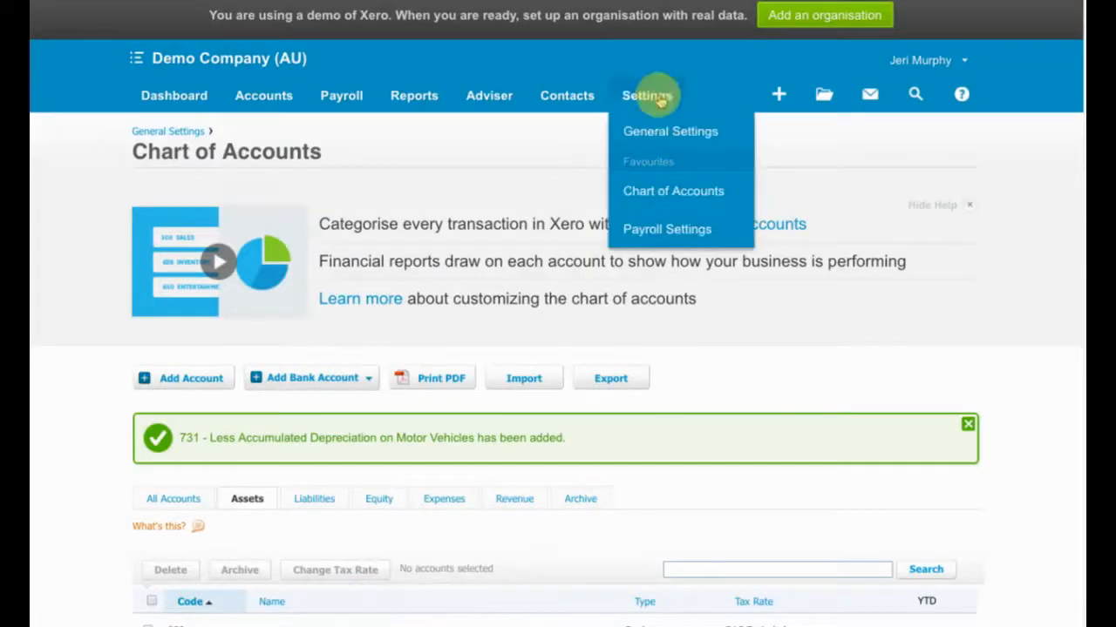
left_click(637, 138)
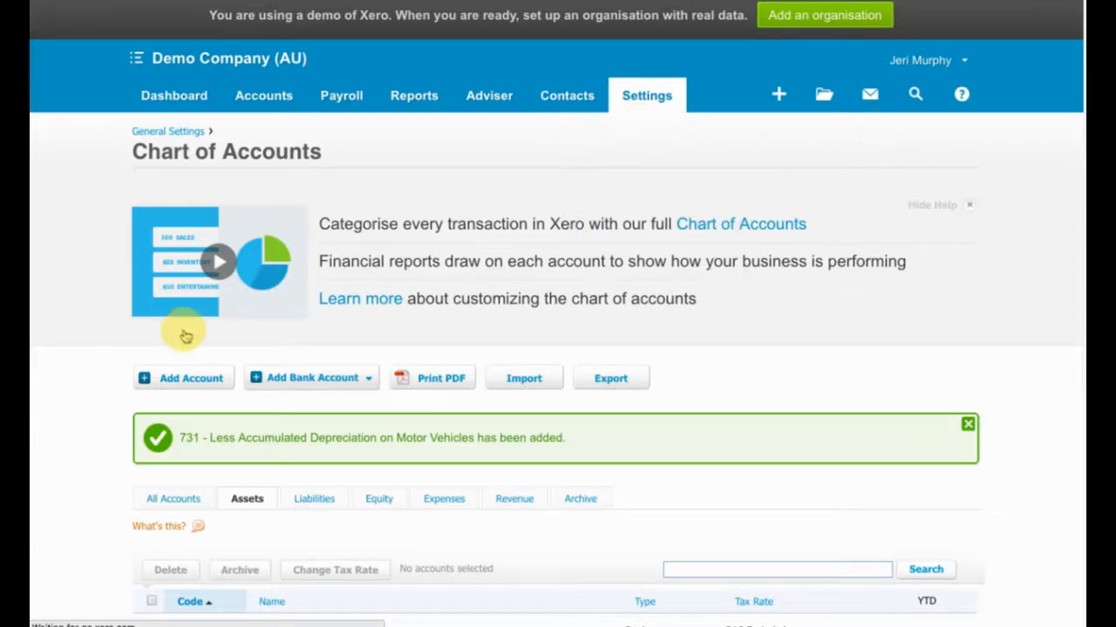
Step: Start a new Motor Vehicles asset type in Fixed Asset Settings with asset account 730 - Motor Vehicles at Cost
scroll(209, 383, "down", 3)
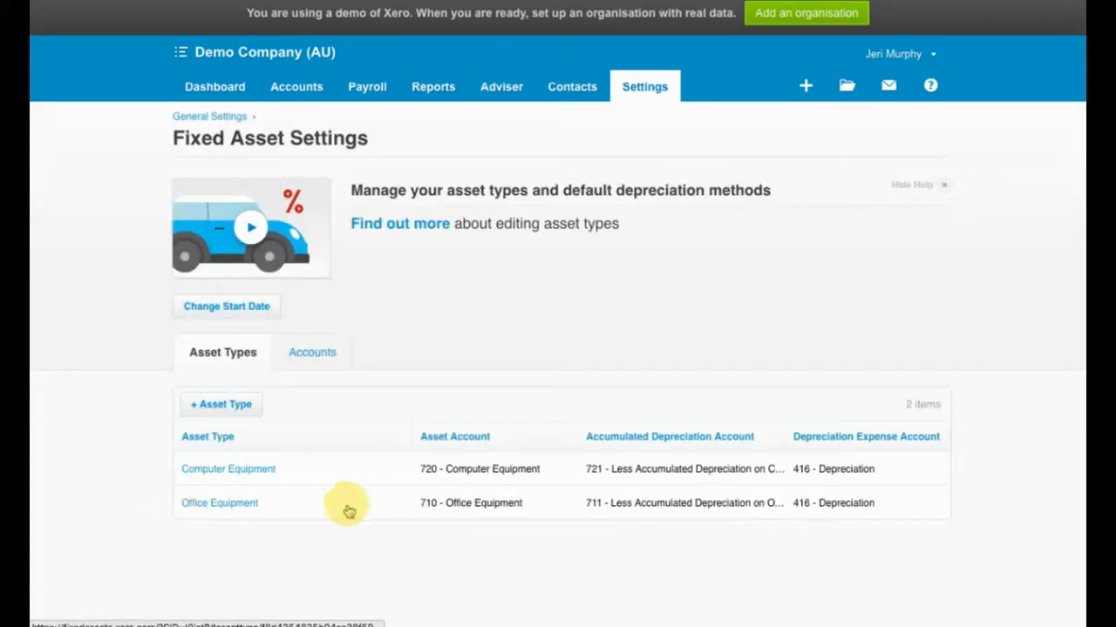
left_click(248, 412)
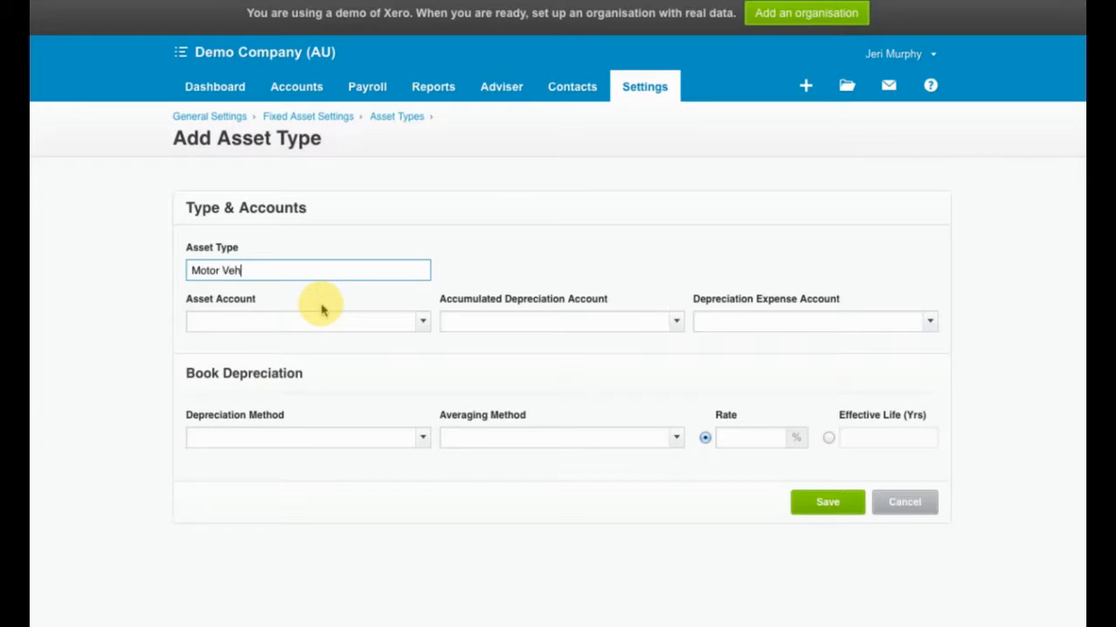
type("Motor Vehicles")
key("Tab")
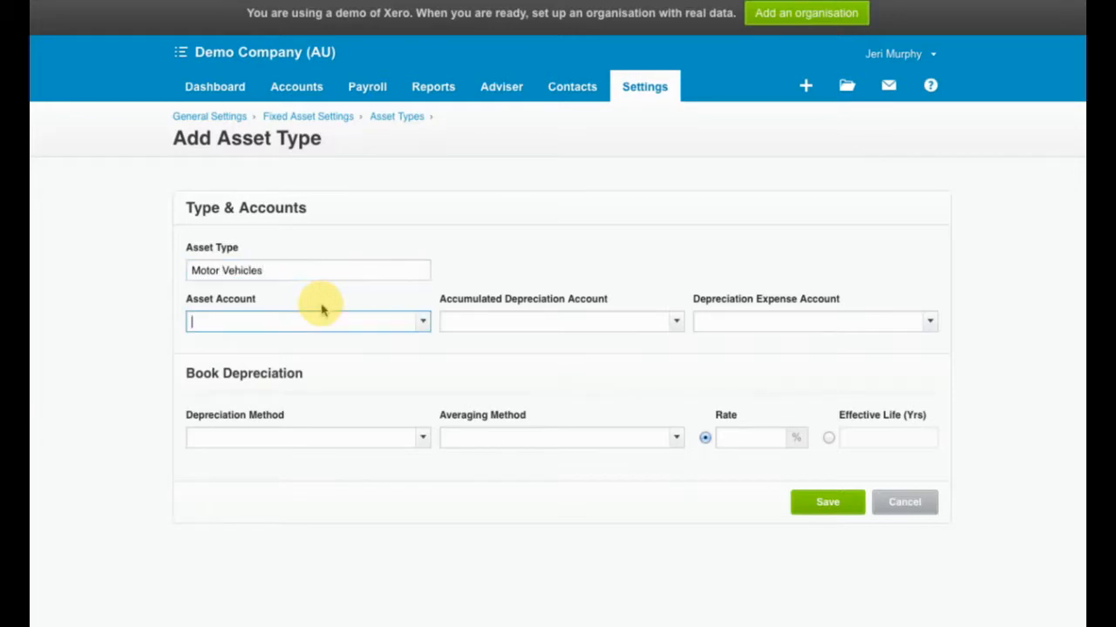
type("mot")
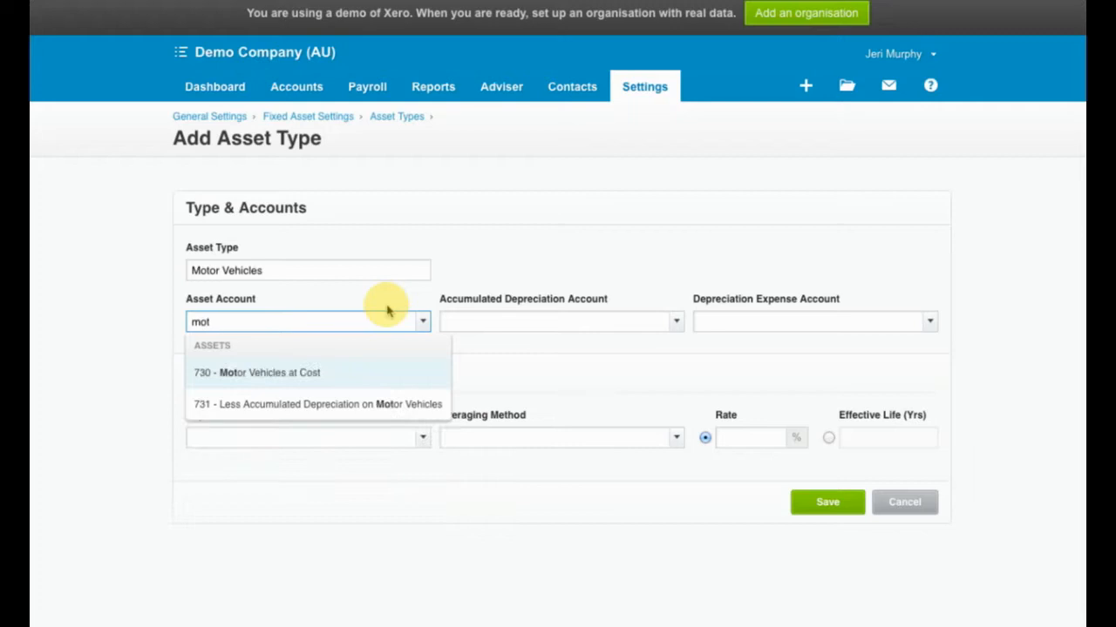
key("Tab")
Step: Set the accumulated depreciation account to 731 - Less Accumulated Depreciation on Motor Vehicles and the depreciation expense account to 416 - Depreciation
type("mot")
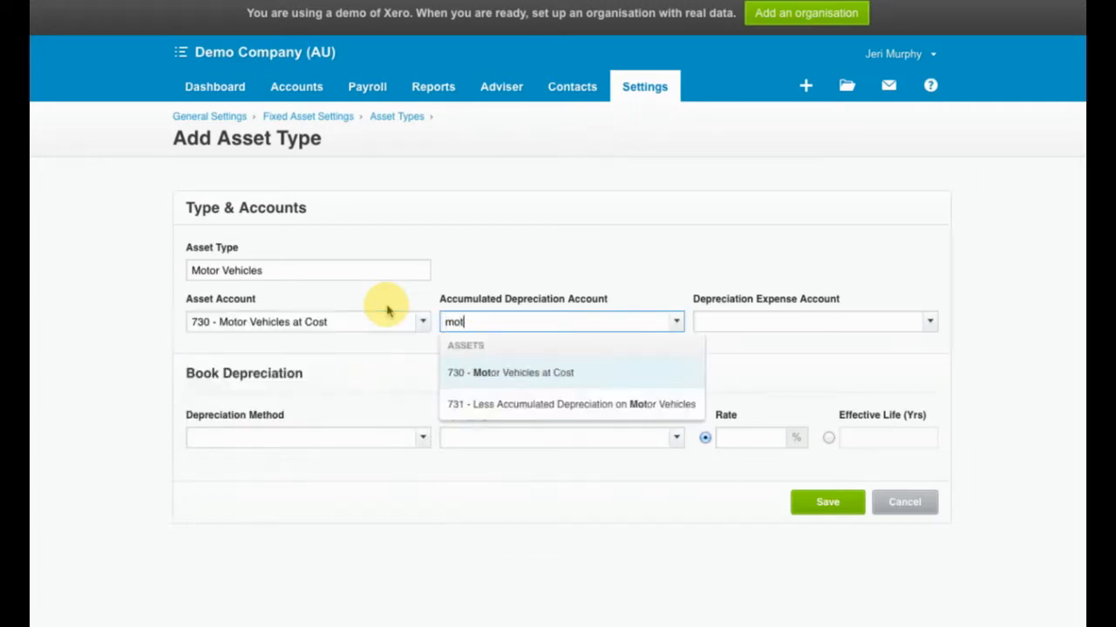
key("Down")
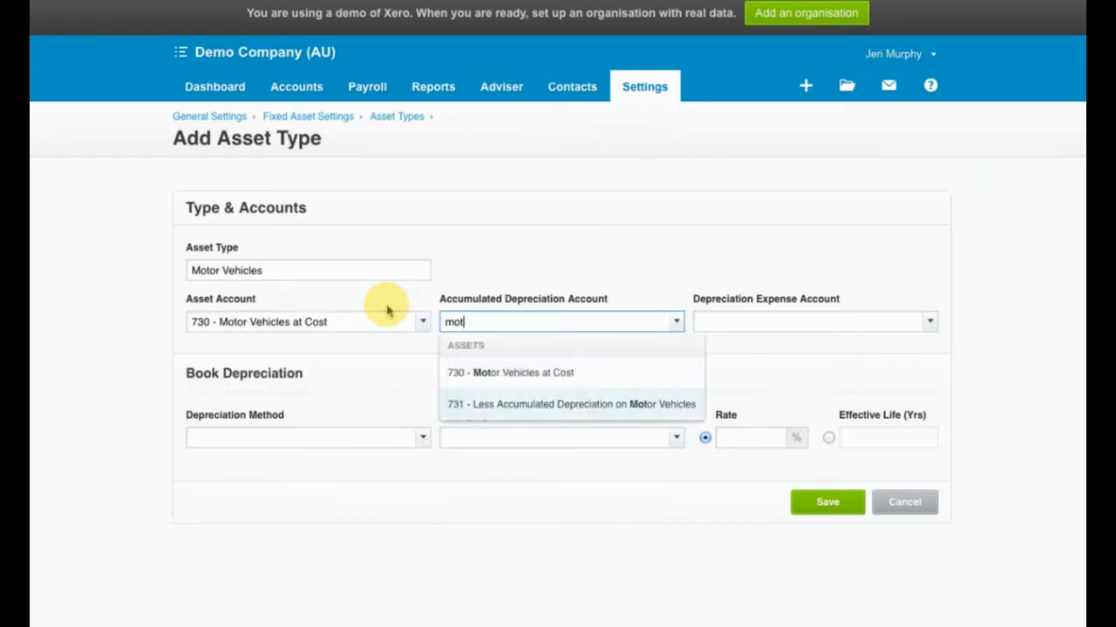
key("Tab")
type("deop")
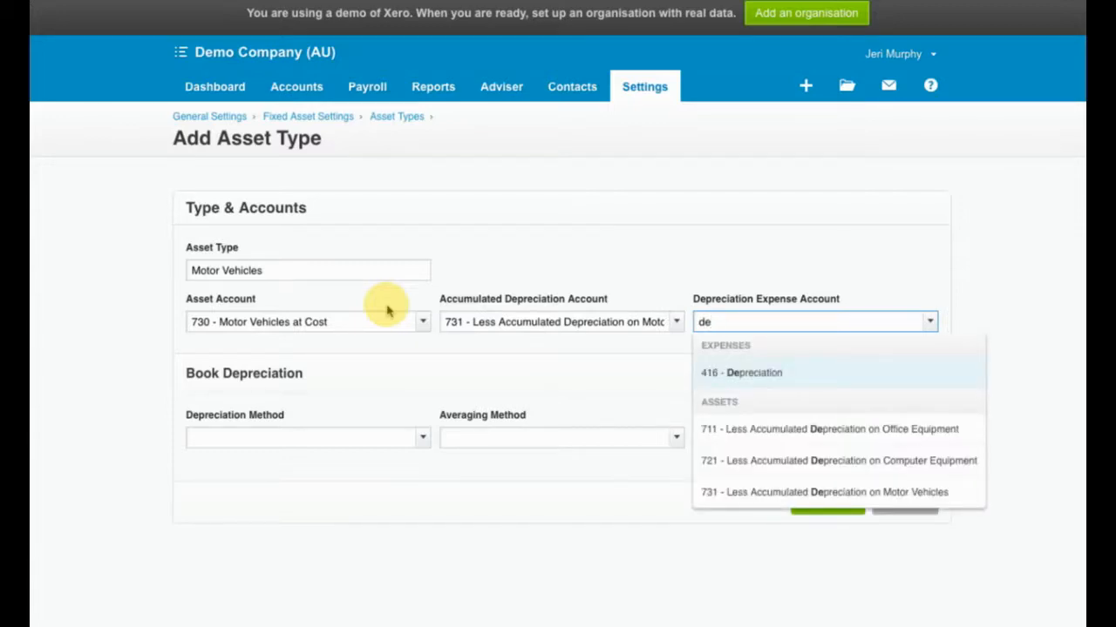
key("Tab")
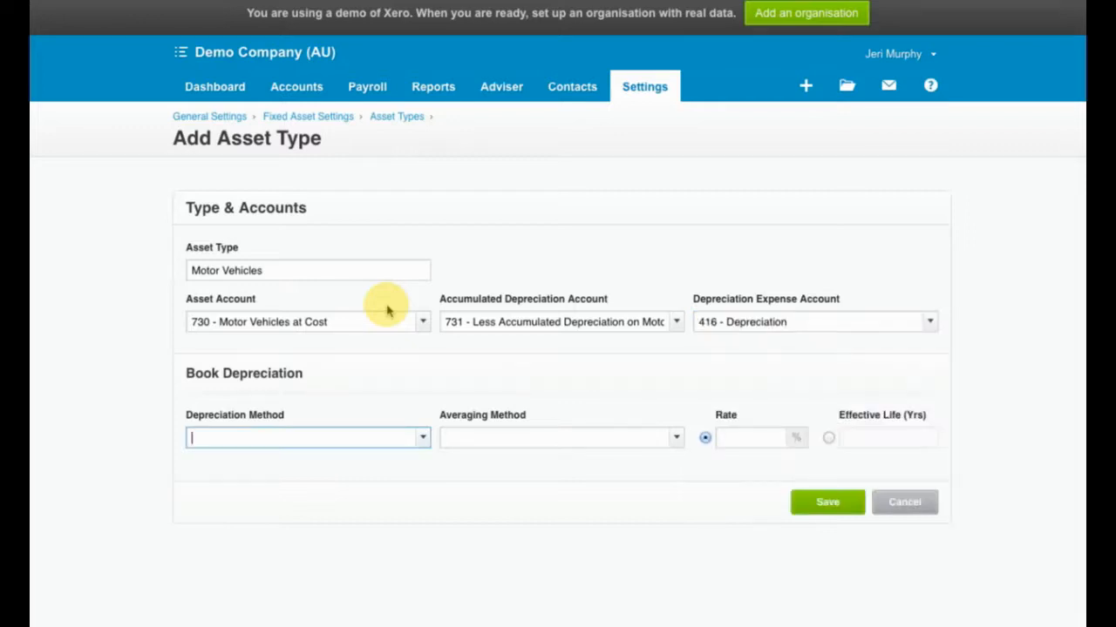
Step: Set the Motor Vehicles book depreciation to the Straight Line method with Actual Days averaging
type("s")
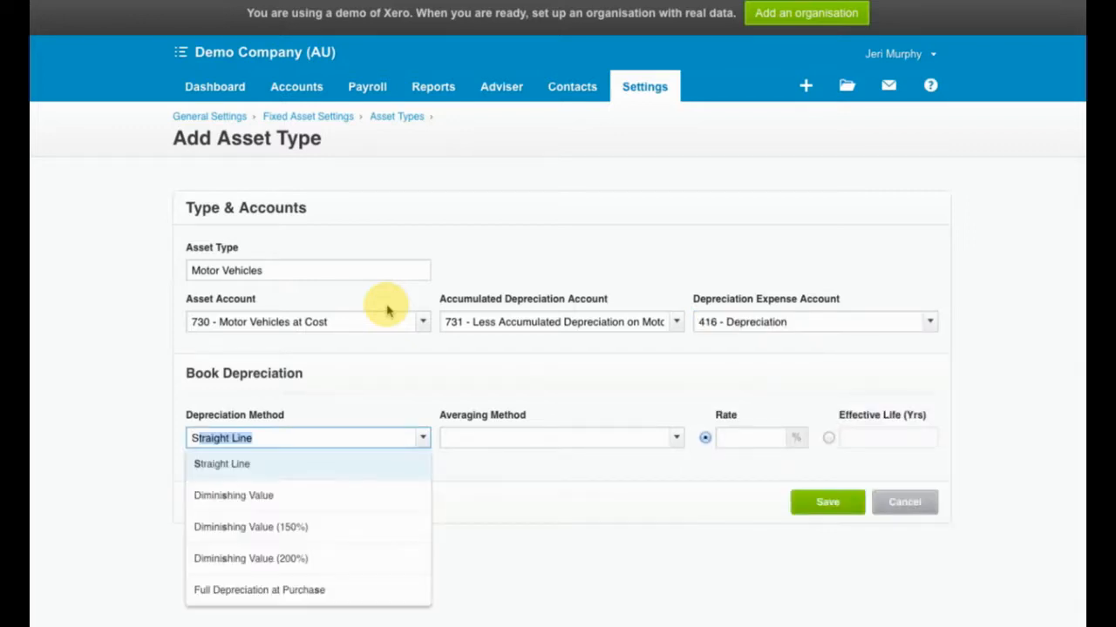
key("Tab")
type("a")
key("Tab")
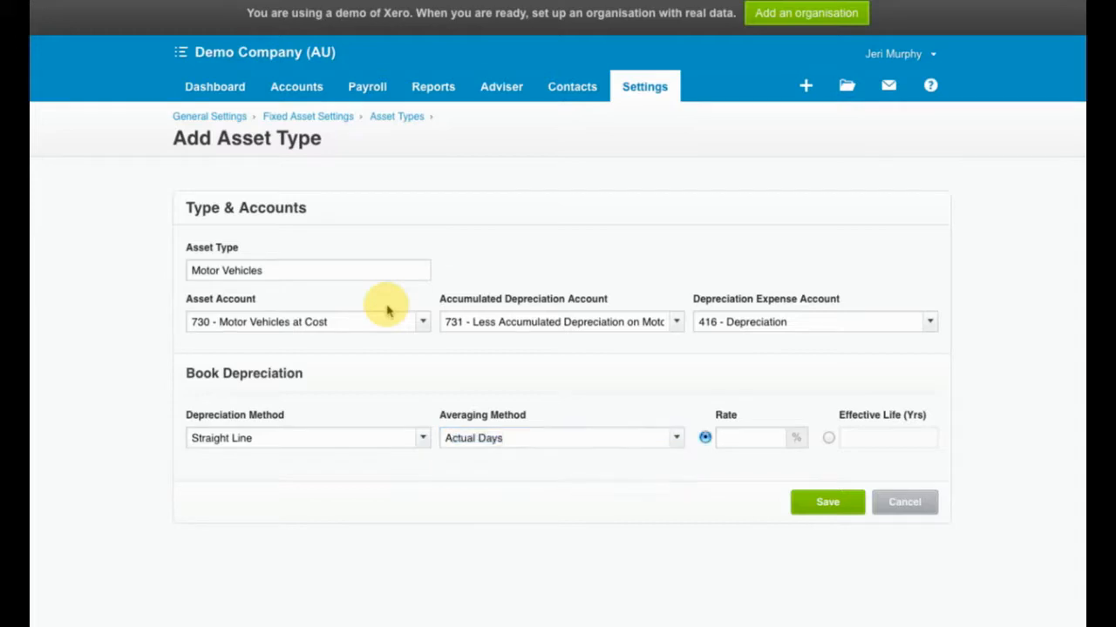
Step: Give the Motor Vehicles asset type an effective life of 15 years instead of a rate, and save it
left_click(755, 439)
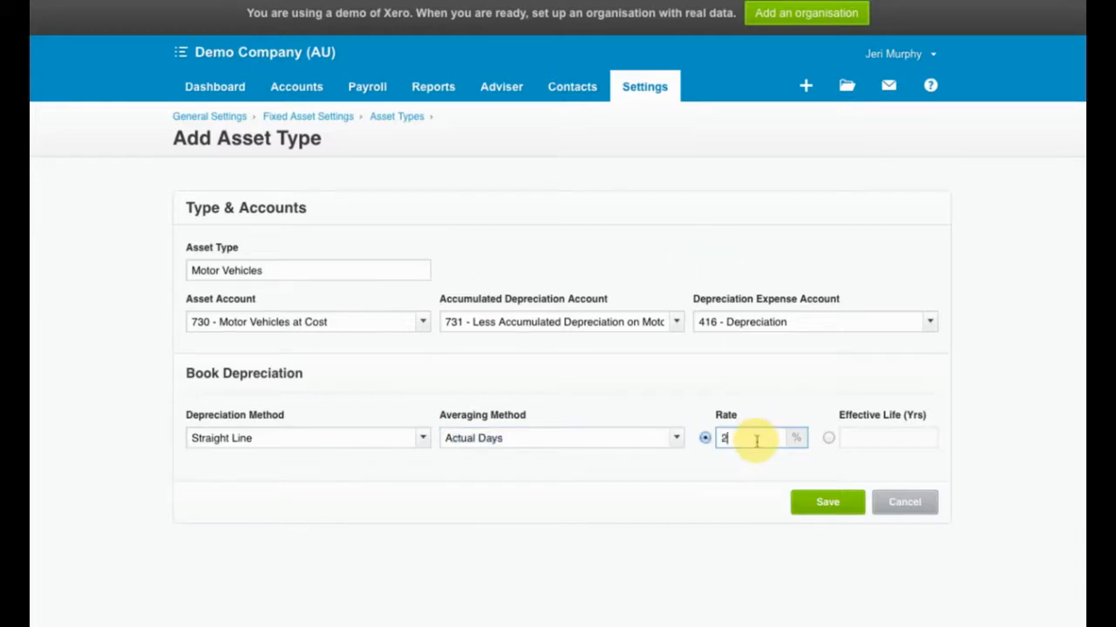
left_click(864, 442)
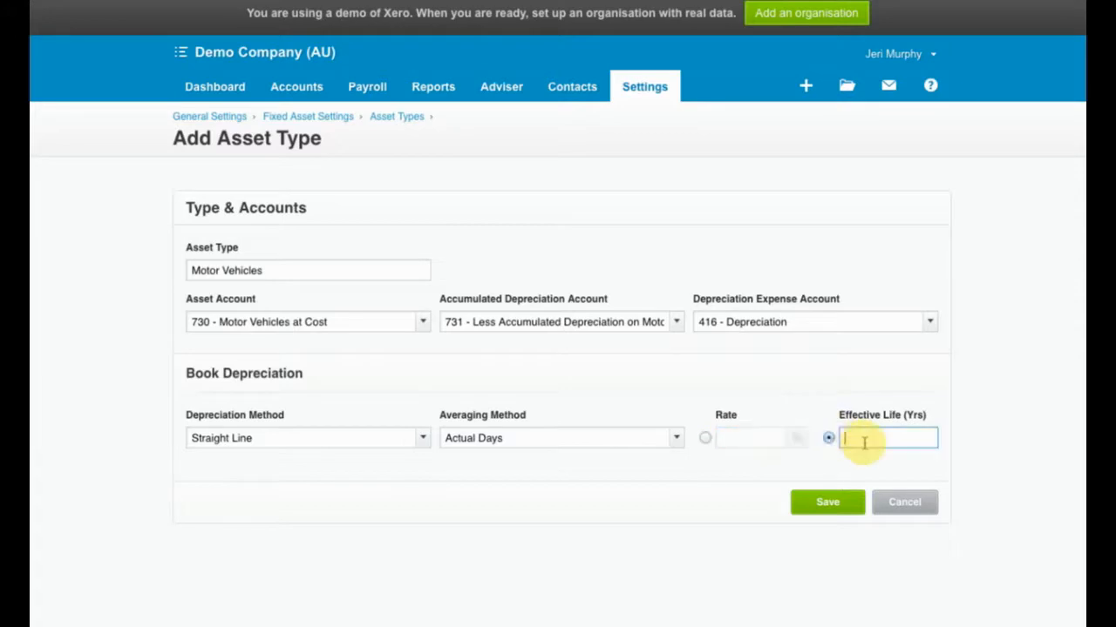
type("15")
left_click(826, 501)
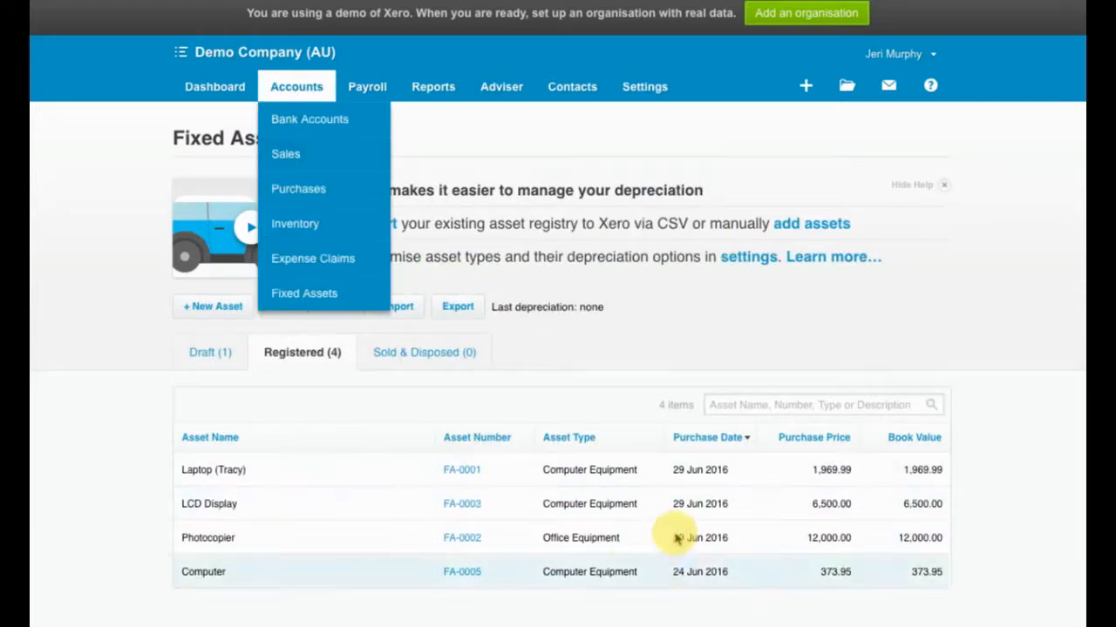
Step: Open the start date setting in Fixed Asset Settings and save the start date as 1 Jul 2015
left_click(602, 617)
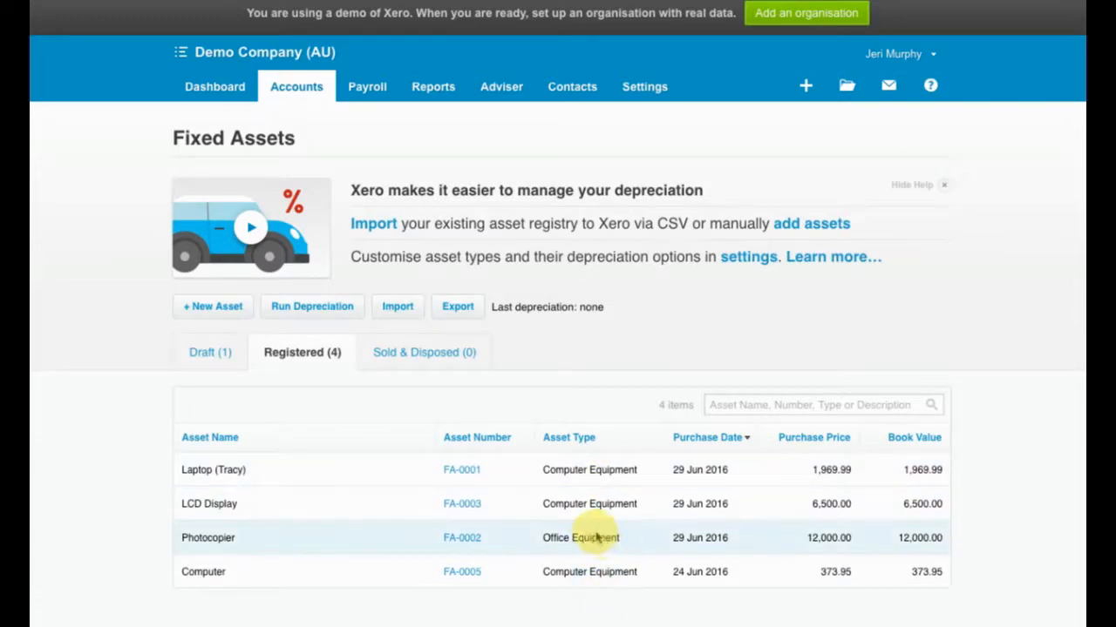
left_click(332, 309)
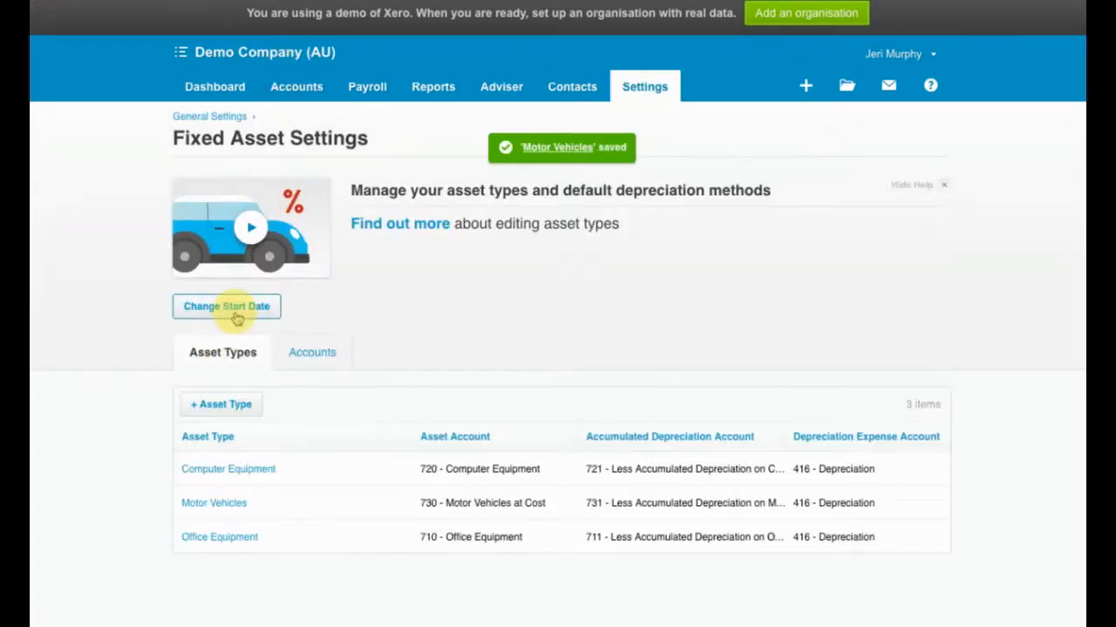
left_click(232, 310)
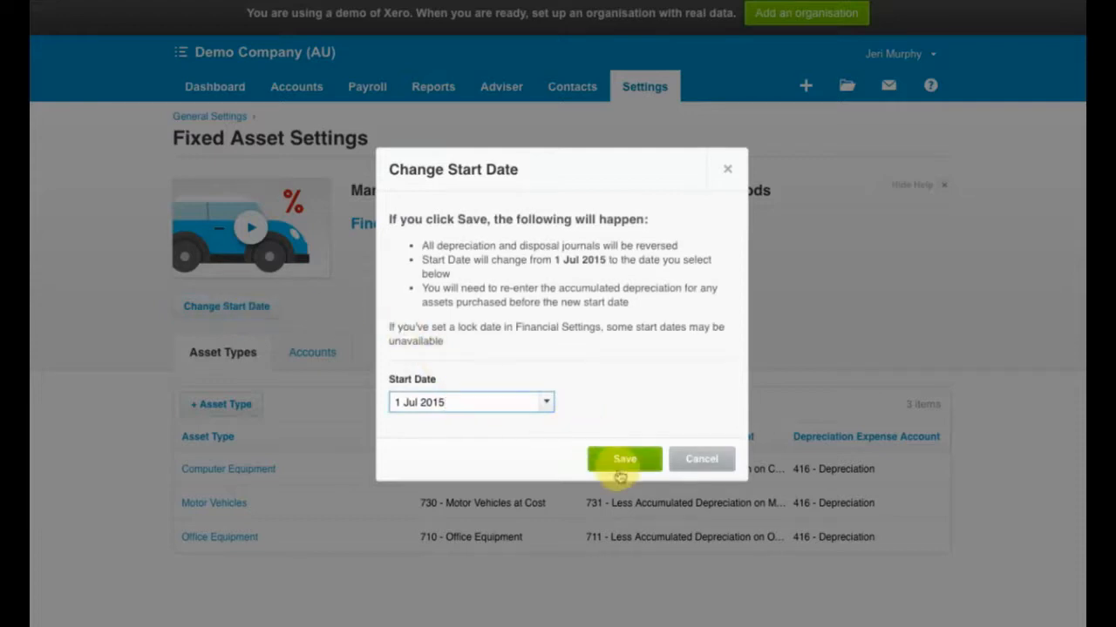
left_click(622, 462)
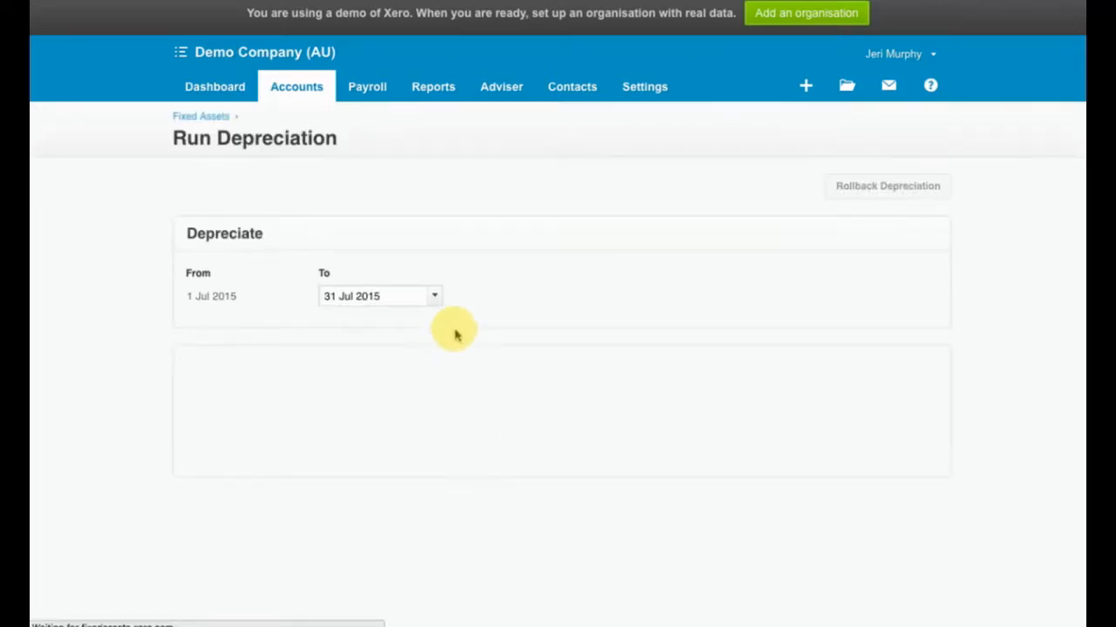
Step: Preview the depreciation run up to 30 Jun 2016 without approving it, and return to the registered assets
left_click(435, 301)
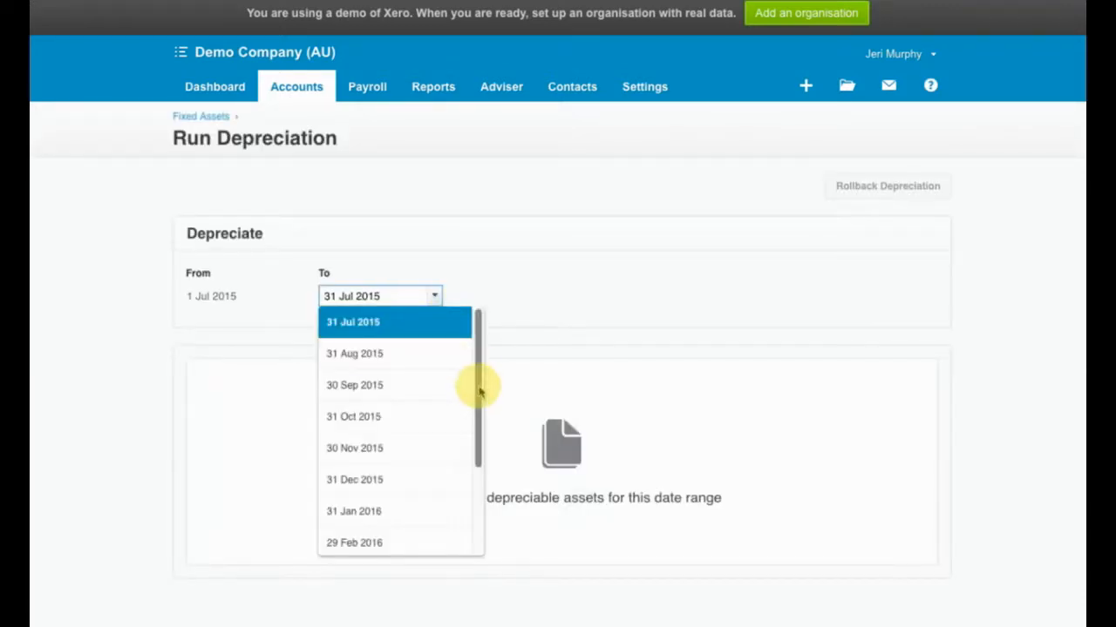
left_click_drag(476, 380, 473, 506)
left_click(357, 539)
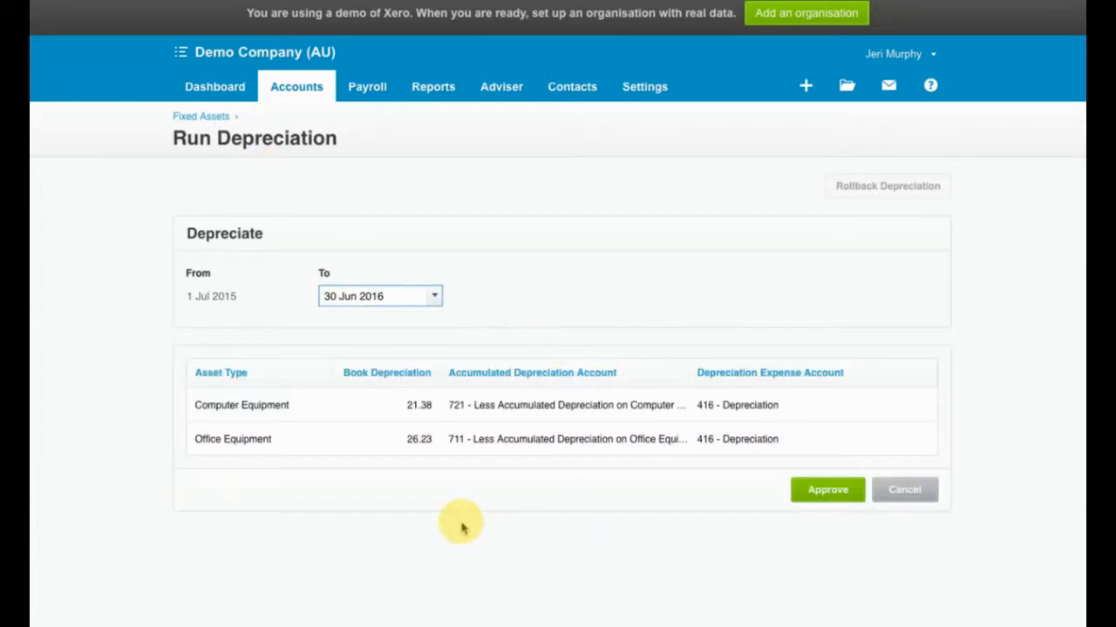
left_click(216, 323)
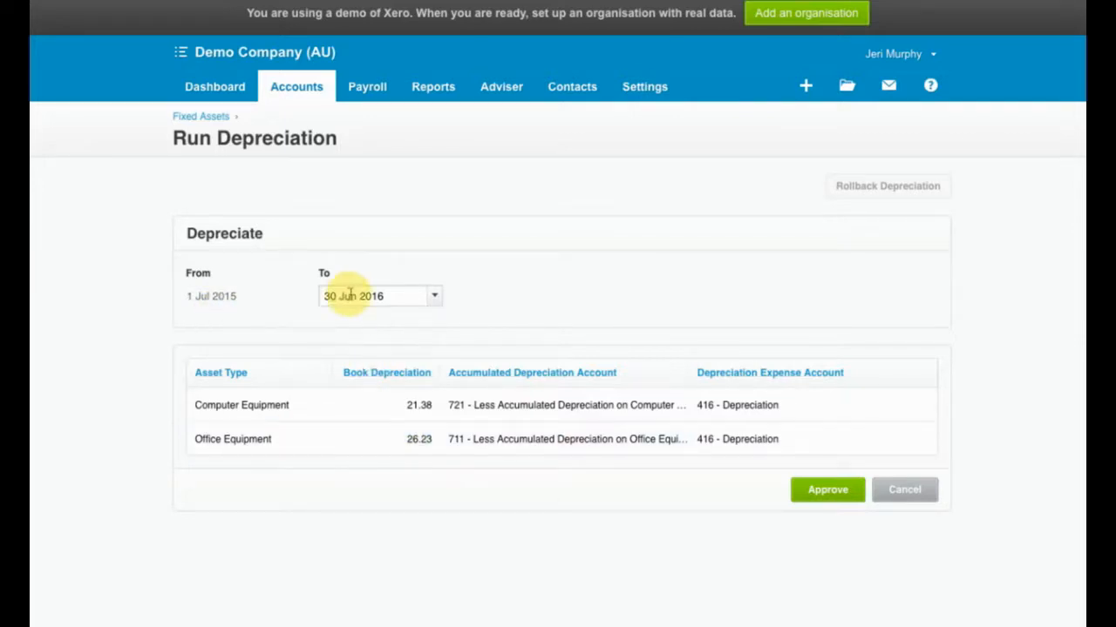
left_click(432, 298)
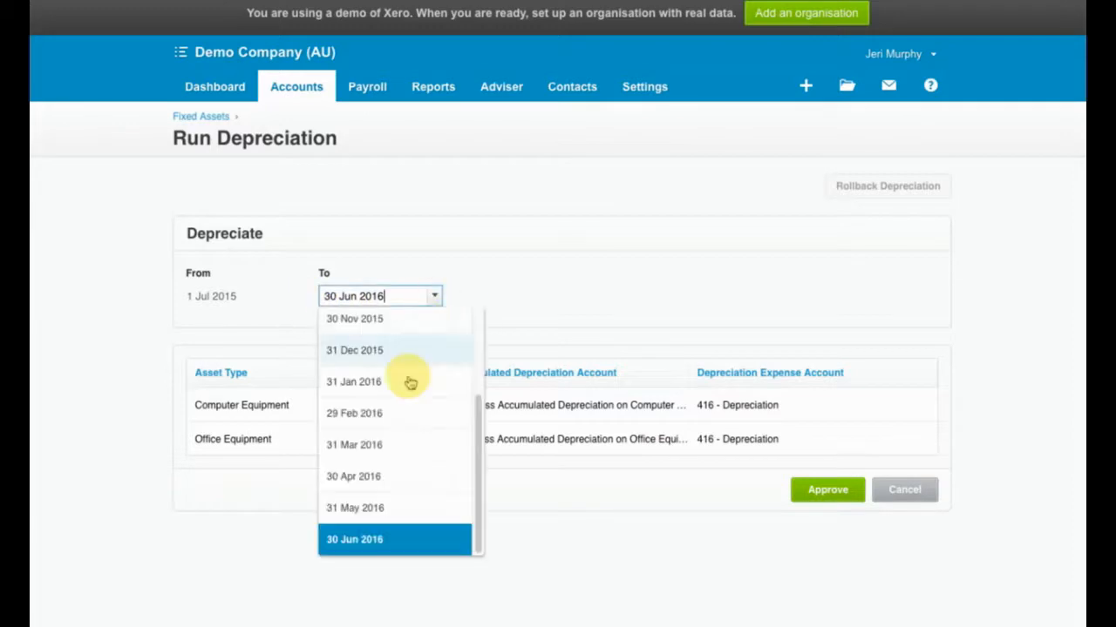
left_click(383, 535)
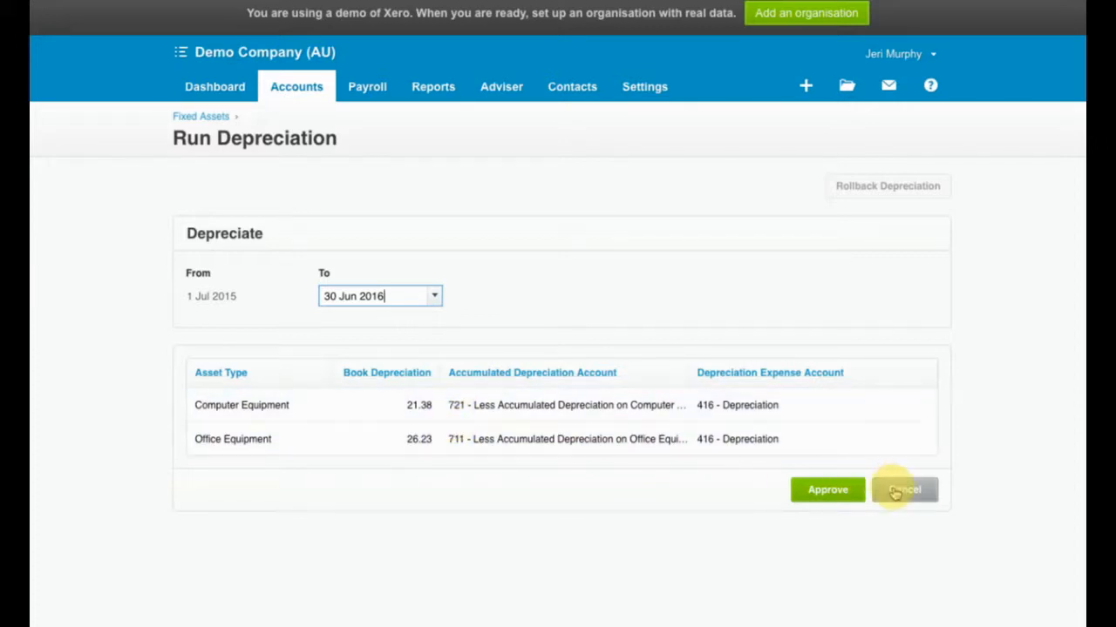
left_click(224, 121)
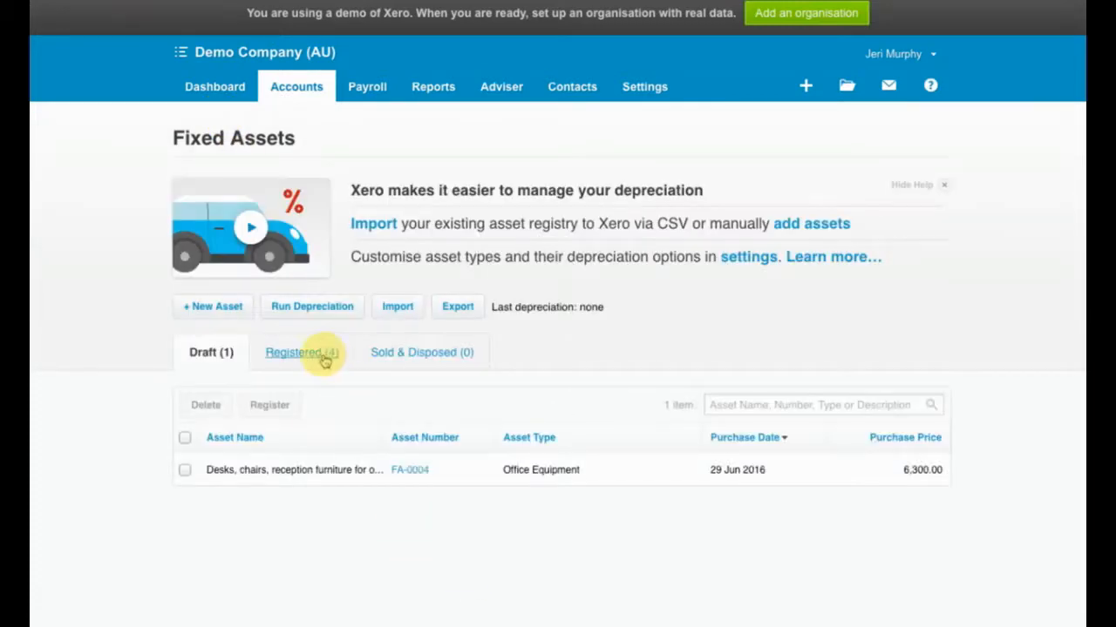
left_click(323, 357)
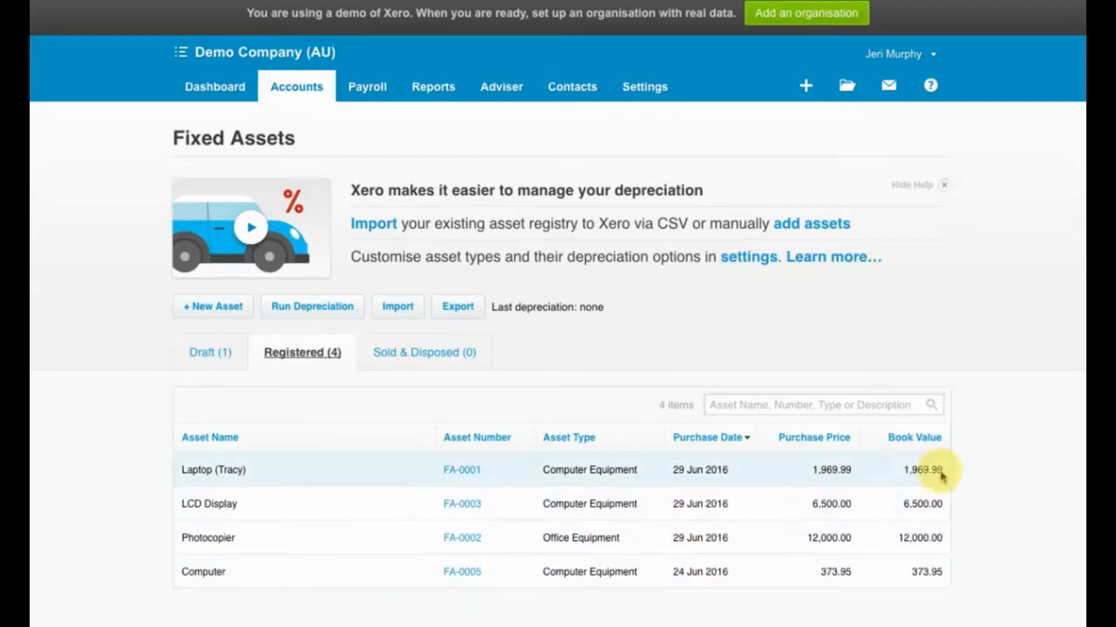
Step: Run depreciation for the fixed assets up to 30 Jun 2016 and approve it
left_click(332, 319)
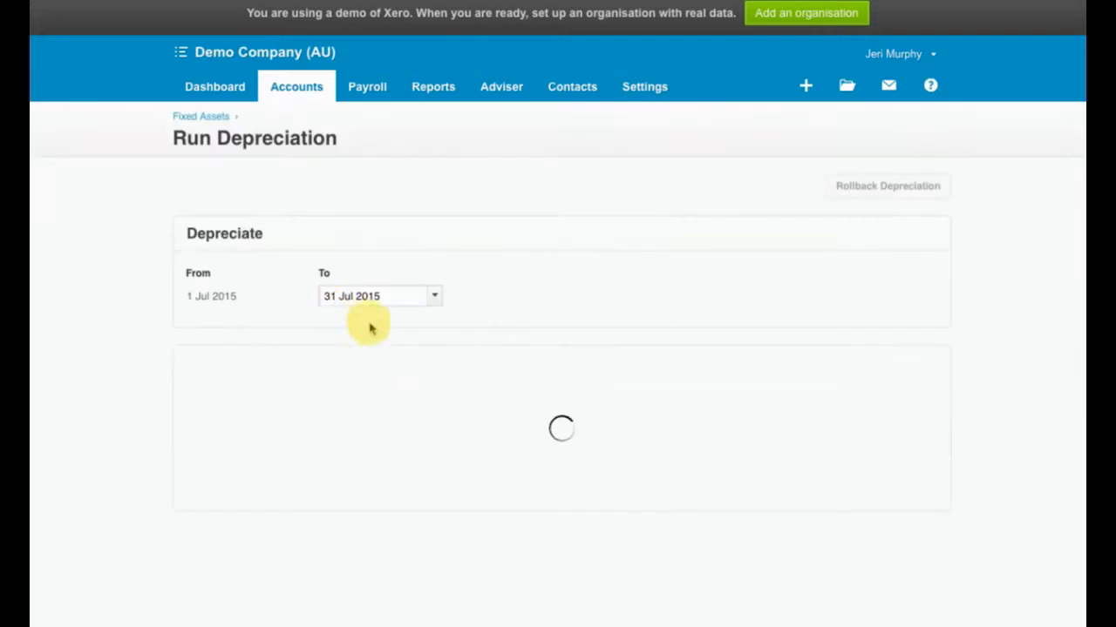
left_click(435, 294)
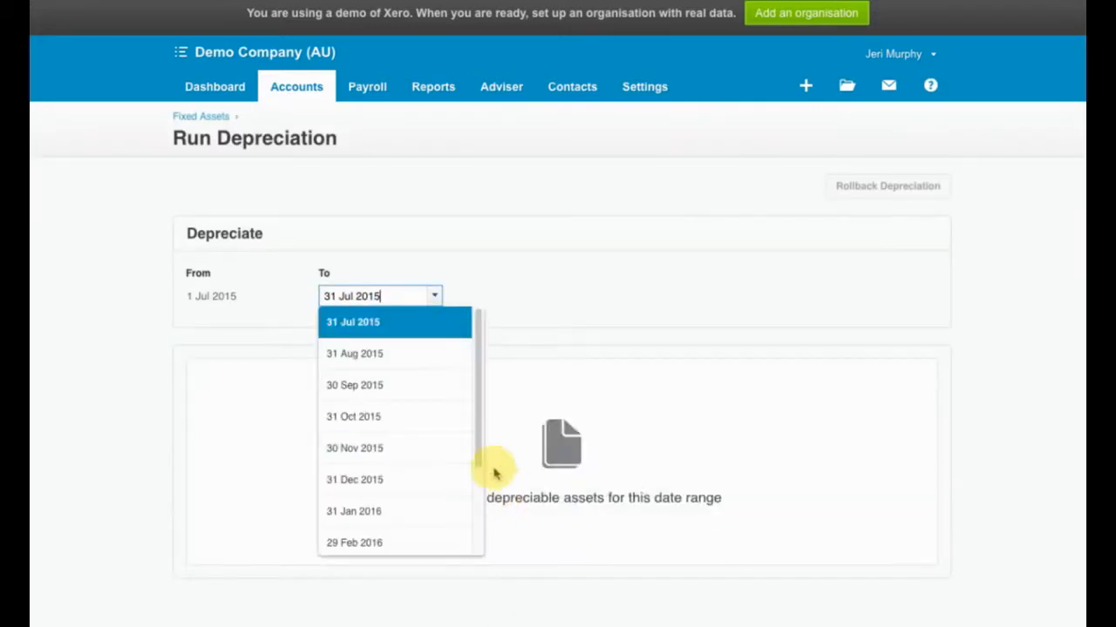
scroll(478, 449, "down", 3)
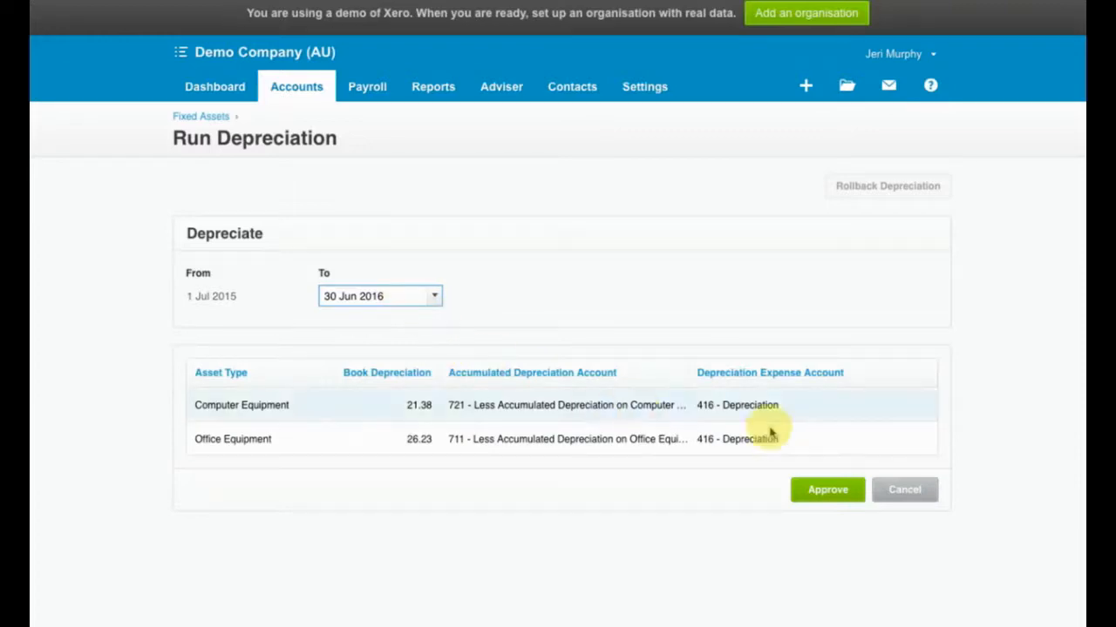
left_click(819, 490)
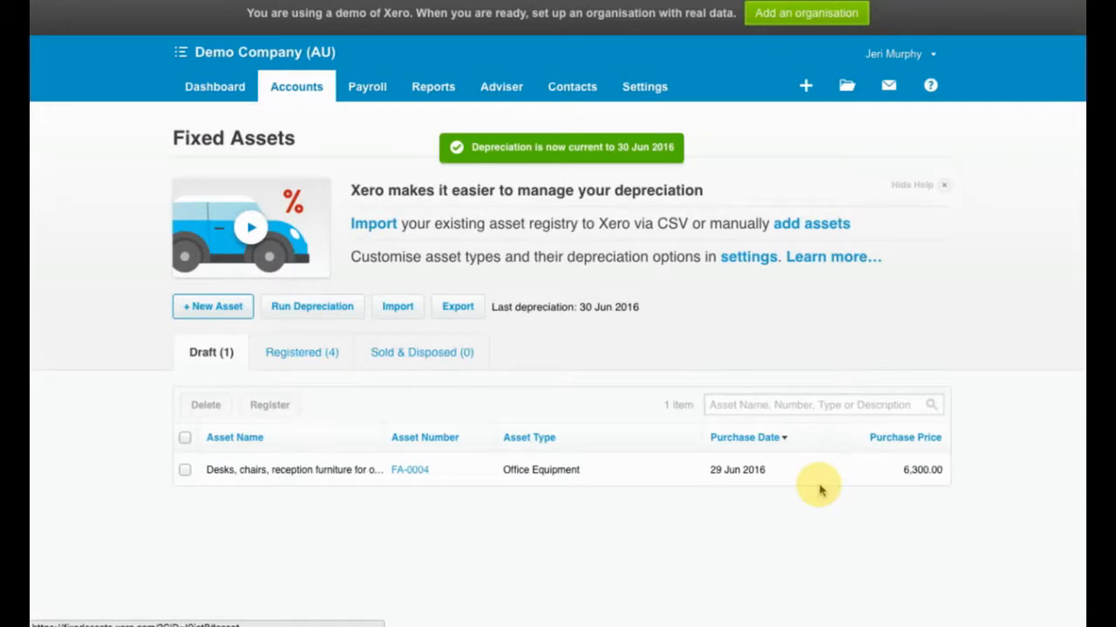
Step: Open the Profit & Loss report and examine its operating expenses for the depreciation
left_click(433, 87)
left_click(465, 457)
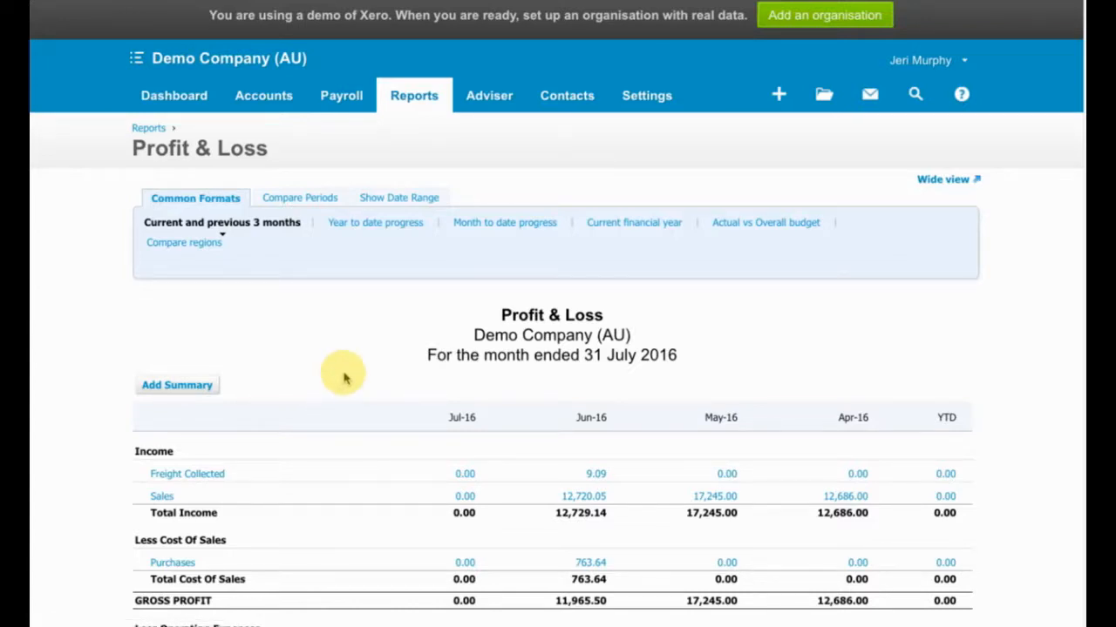
scroll(345, 379, "down", 1)
scroll(345, 379, "down", 4)
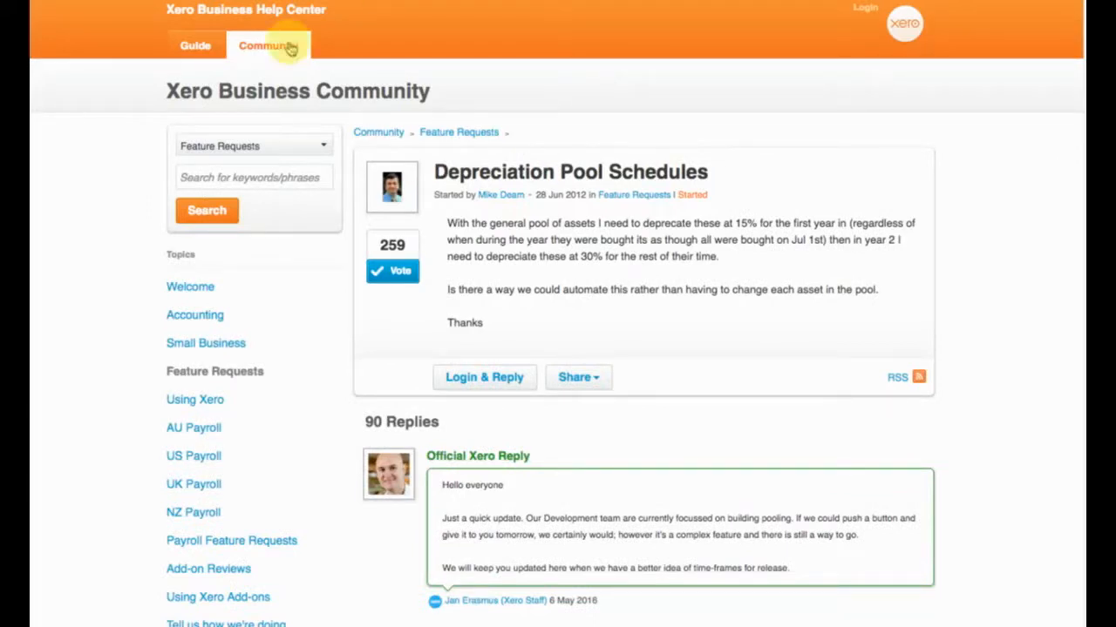
Step: Read the Depreciation Pool Schedules feature request and the official Xero reply in the Xero Business Community
scroll(548, 277, "down", 1)
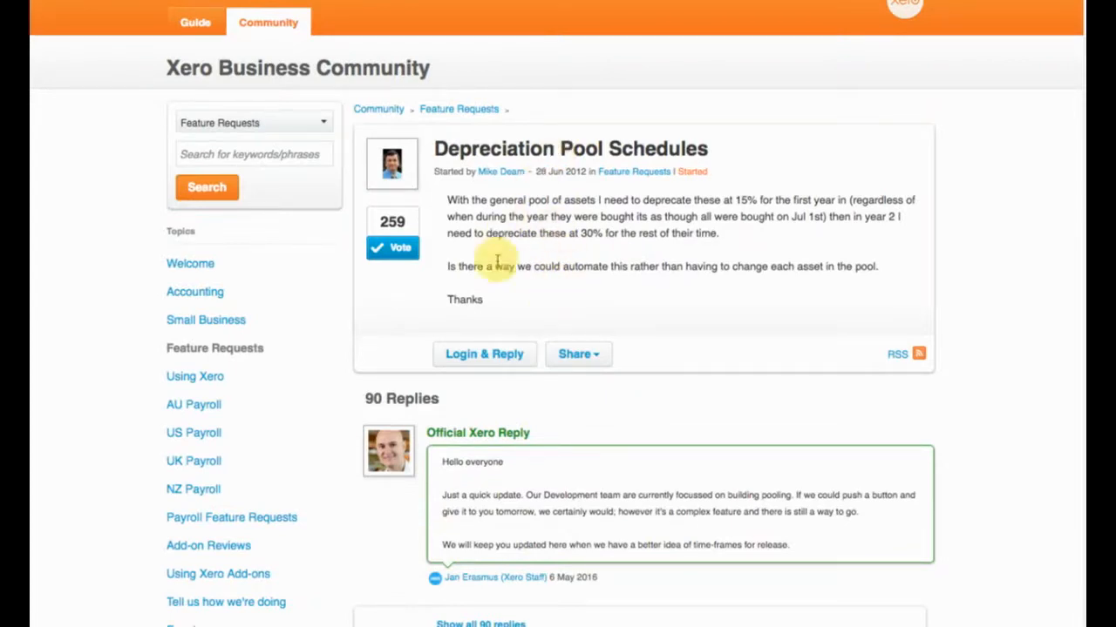
mouse_move(567, 172)
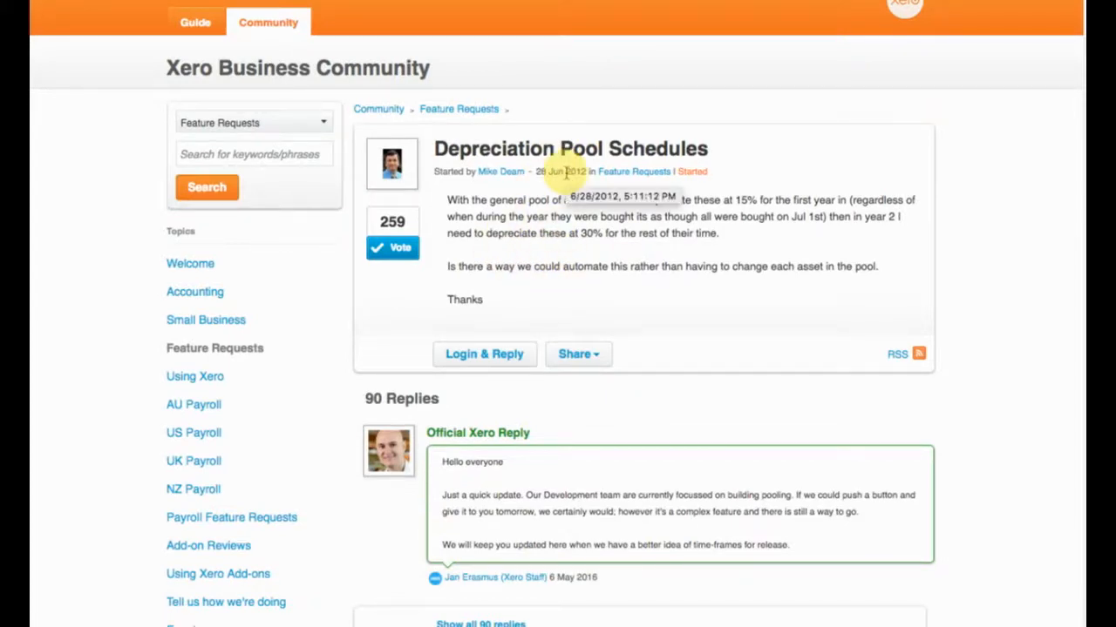
scroll(602, 356, "down", 3)
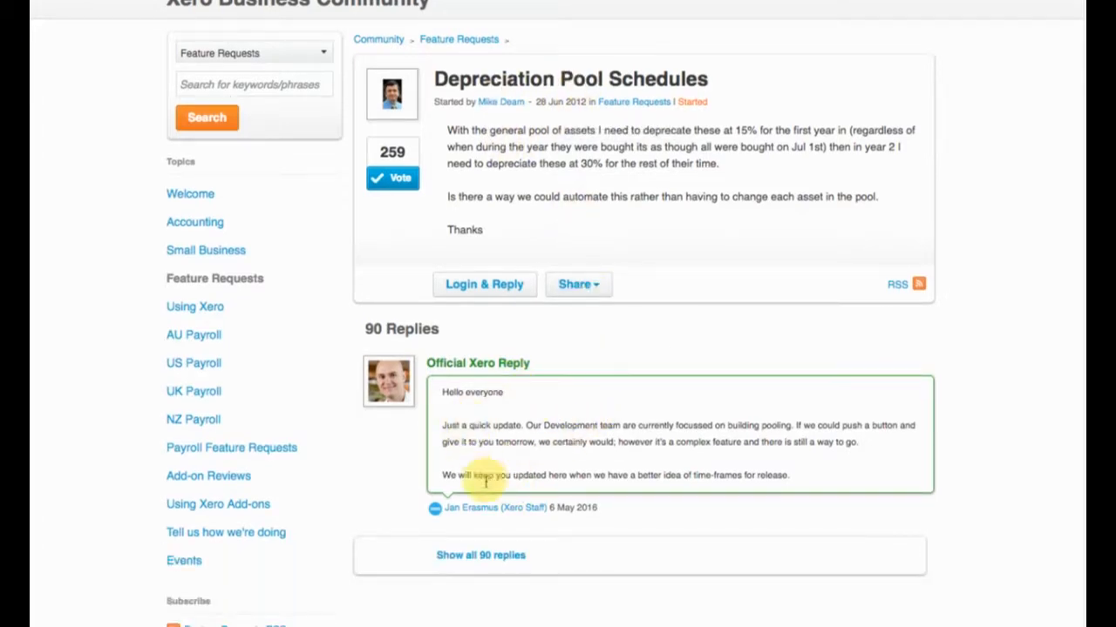
mouse_move(586, 515)
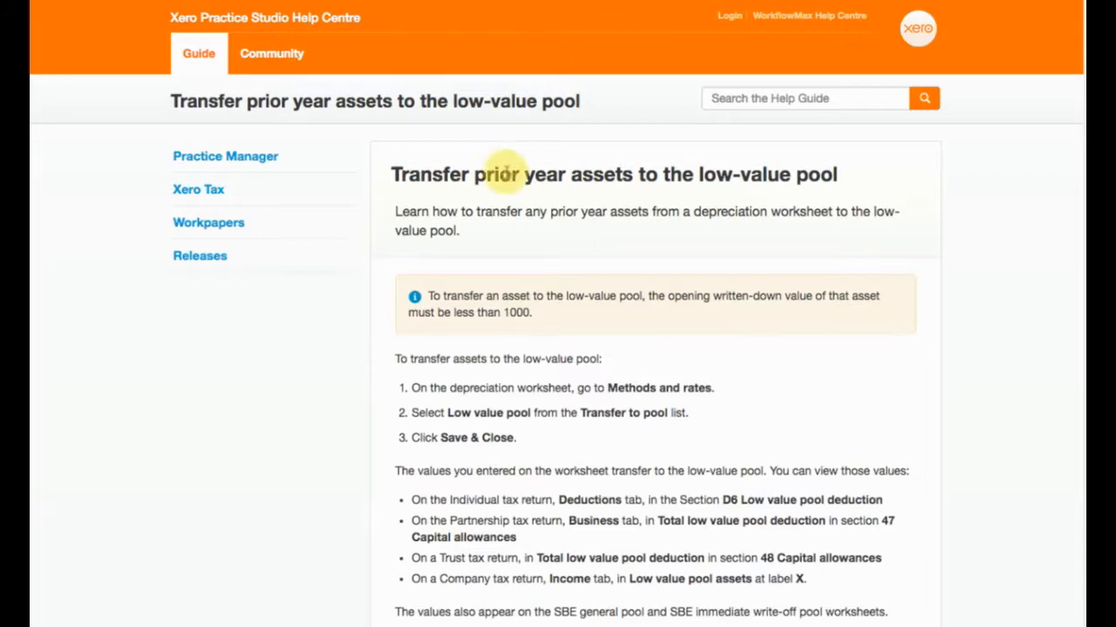
Step: Read the Xero Practice Studio help article on transferring prior year assets to the low-value pool
scroll(553, 336, "down", 2)
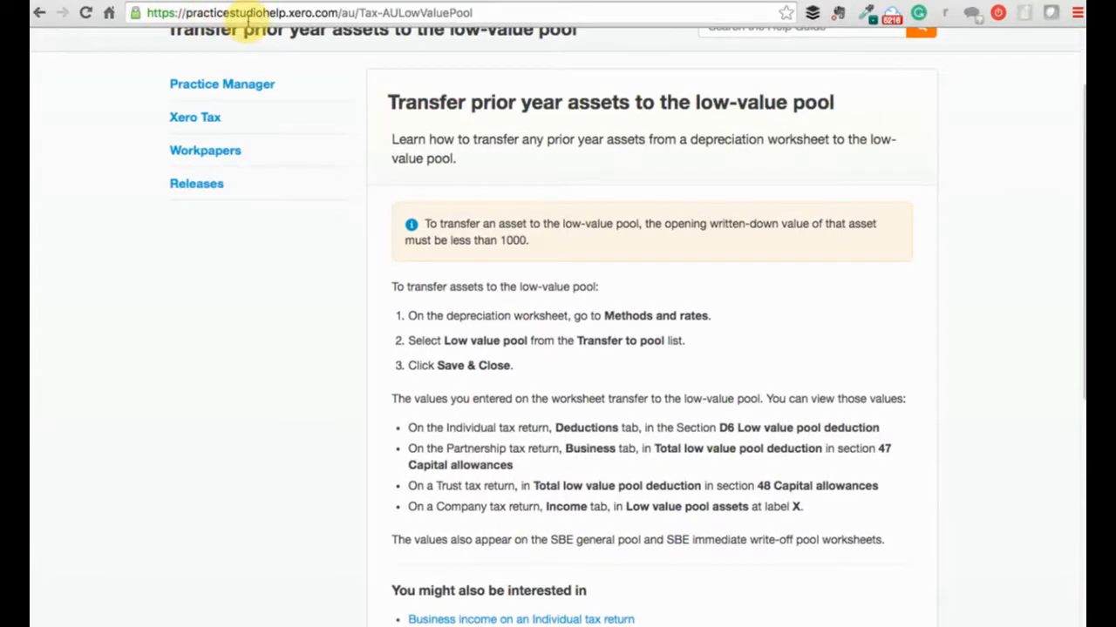
scroll(640, 394, "down", 2)
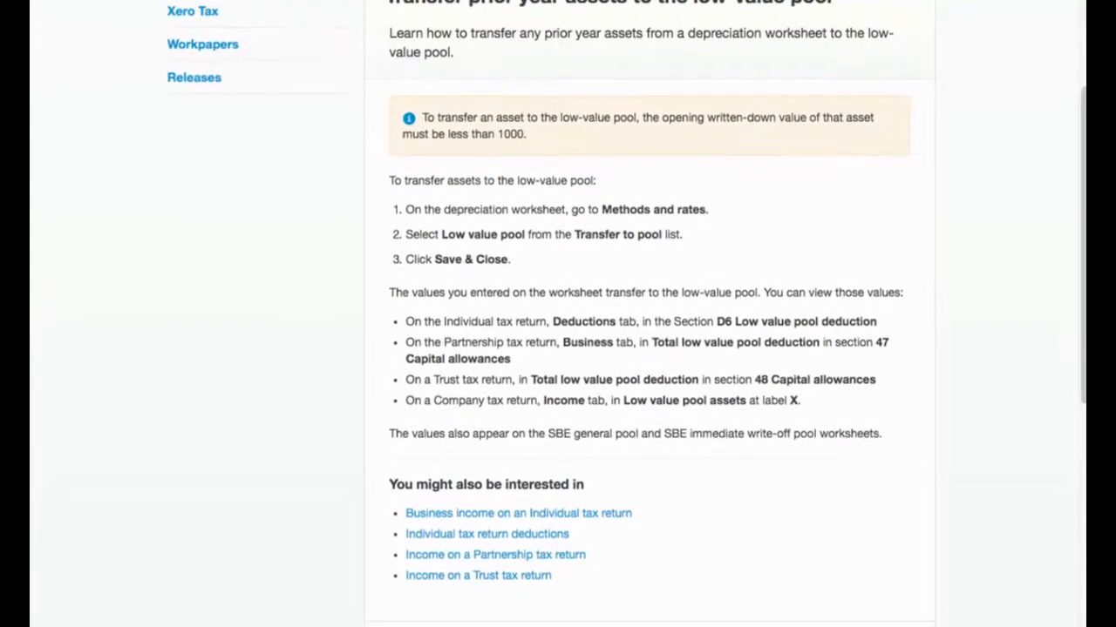
scroll(592, 214, "up", 4)
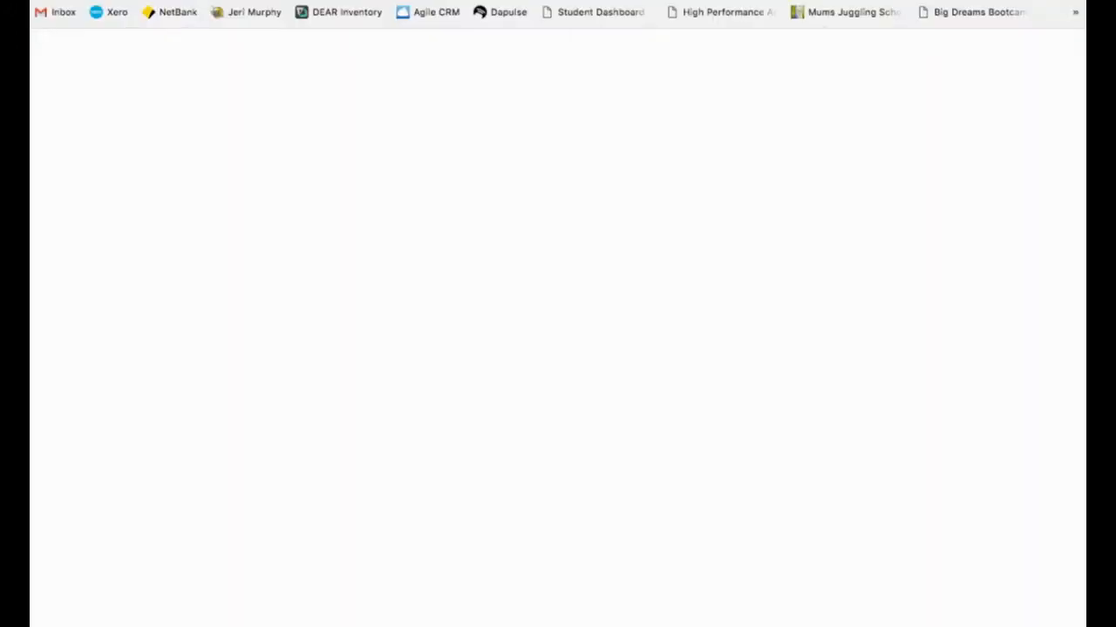
Step: Go to the asset.guru website in a blank browser page
type("asset.guru")
key("Return")
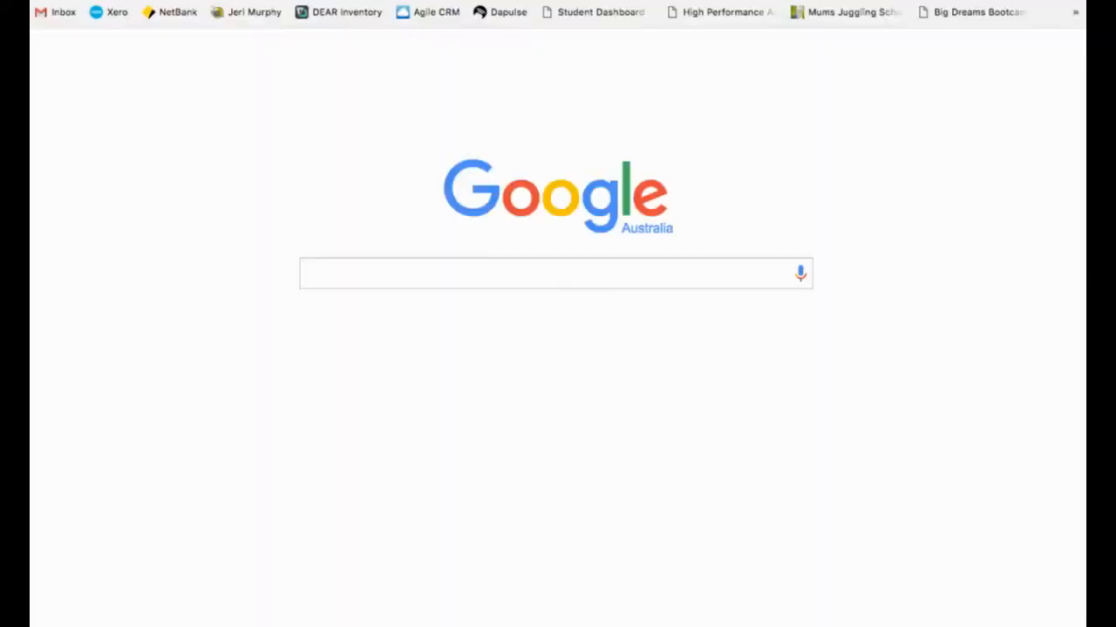